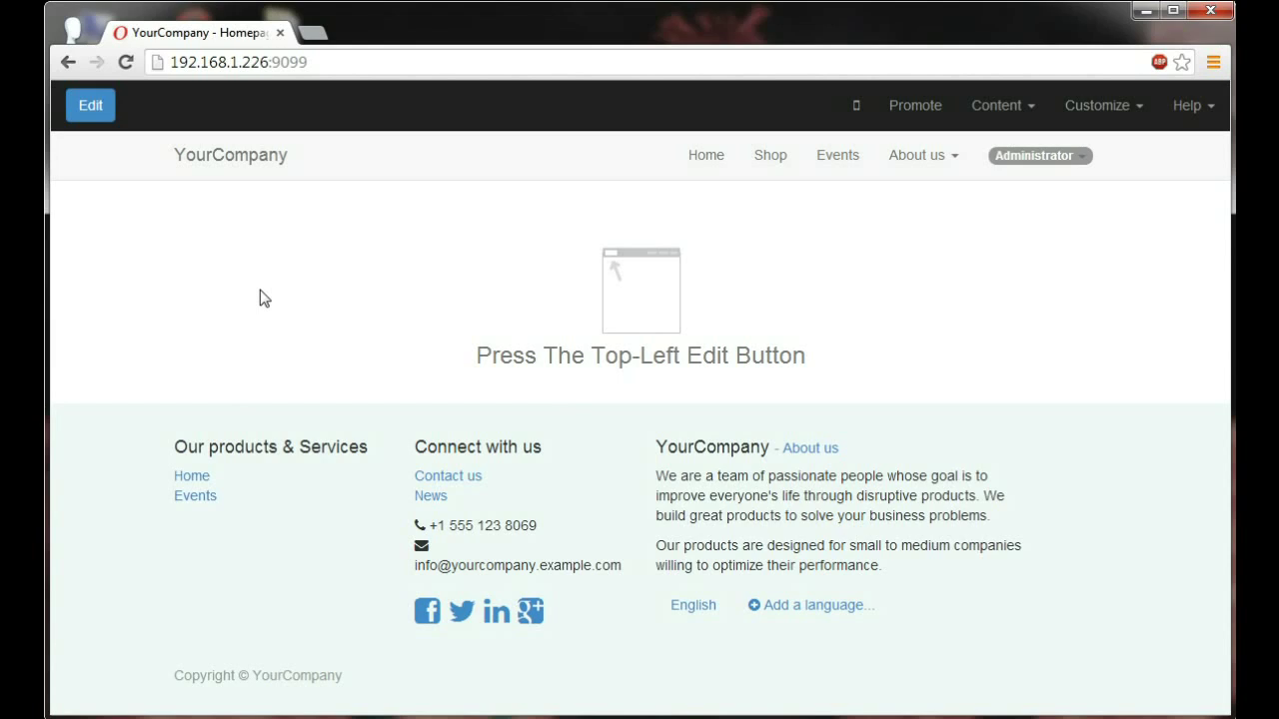
# Enter edit mode and replace the first footer paragraph with 'Your Premium Apple Reseller'.
pyautogui.click(100, 112)
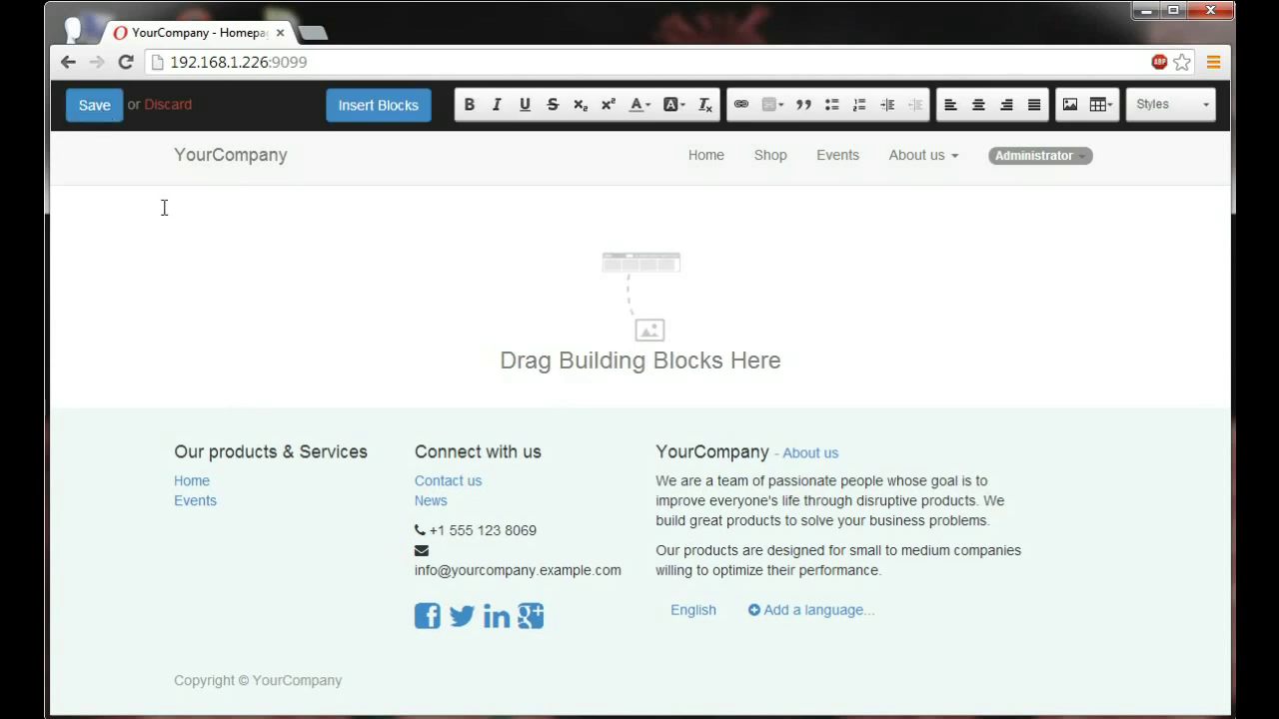
pyautogui.doubleClick(728, 492)
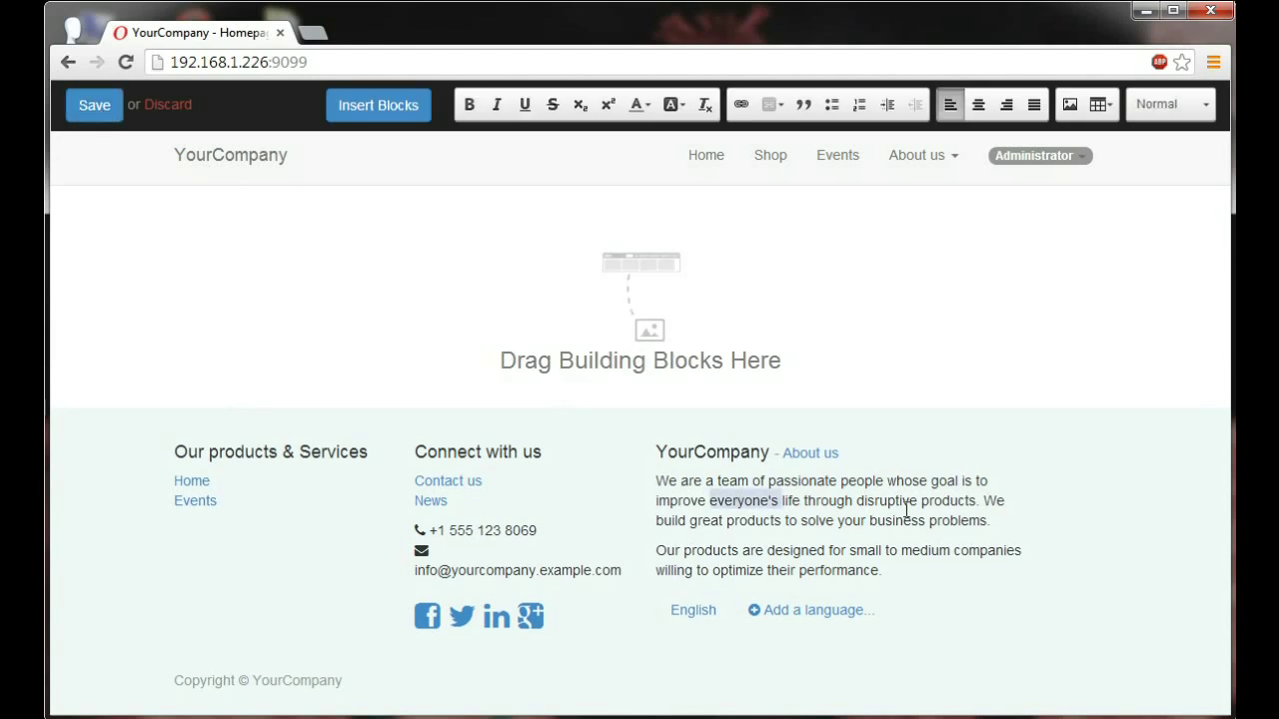
pyautogui.moveTo(988, 526); pyautogui.dragTo(661, 480)
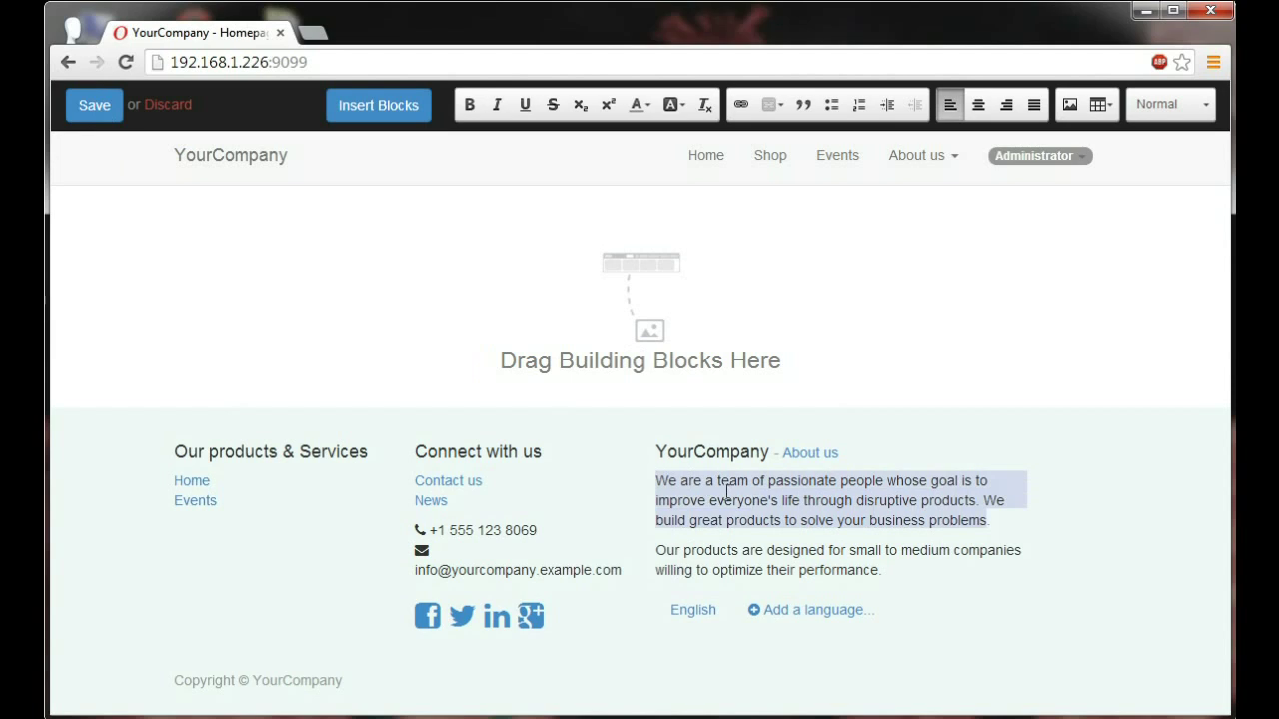
pyautogui.press('Delete')
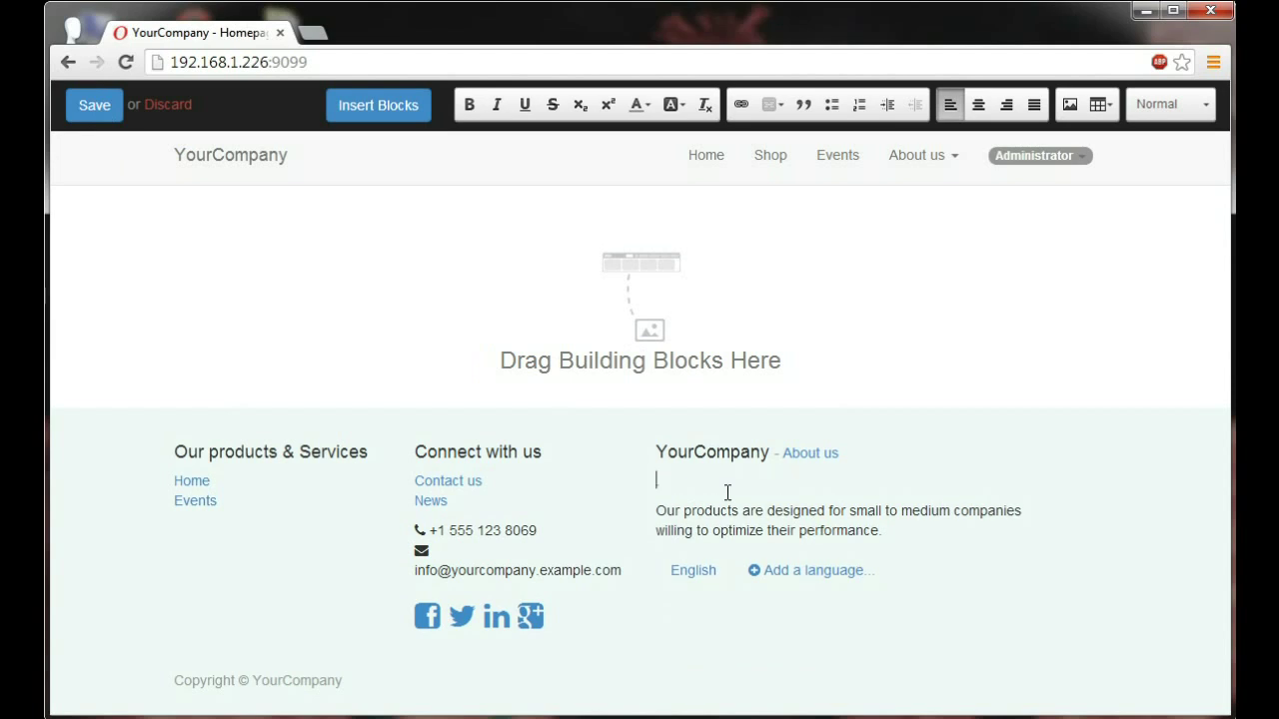
pyautogui.write('Your P')
pyautogui.write('remium Apple Re')
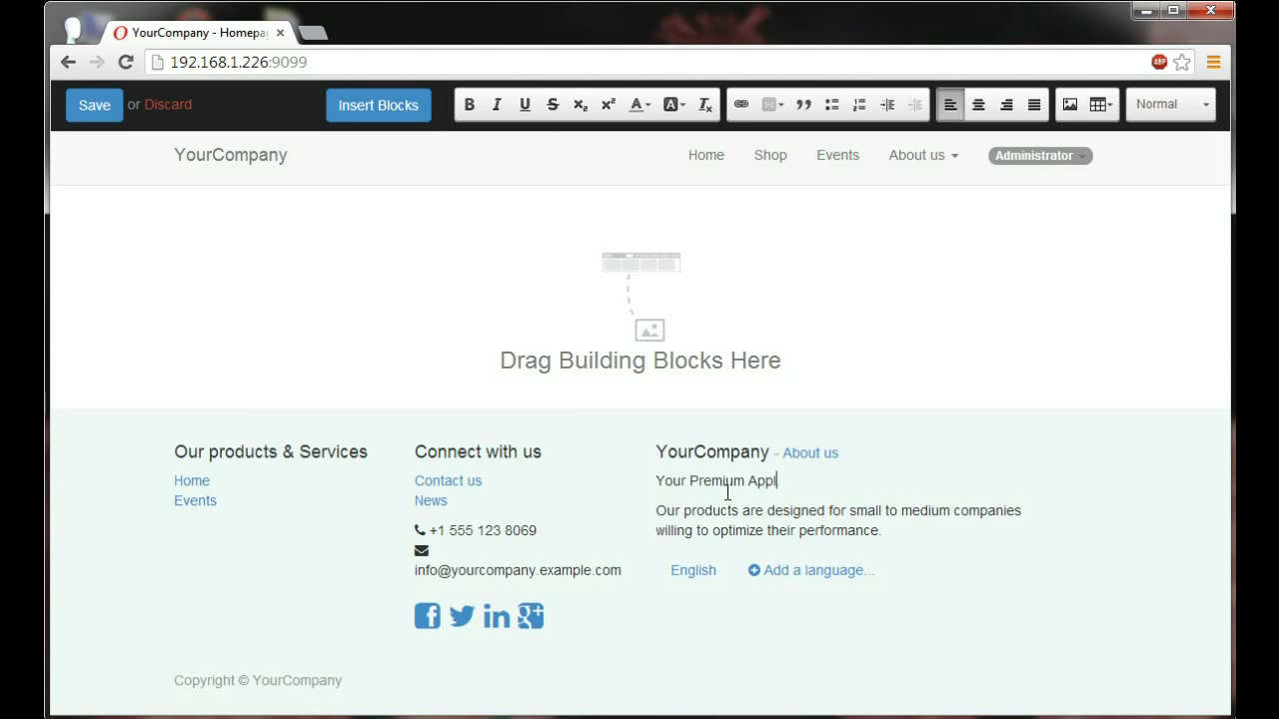
pyautogui.write('s')
pyautogui.write('eller.')
# Change the footer heading from YourCompany to 'iBoost'.
pyautogui.doubleClick(745, 454)
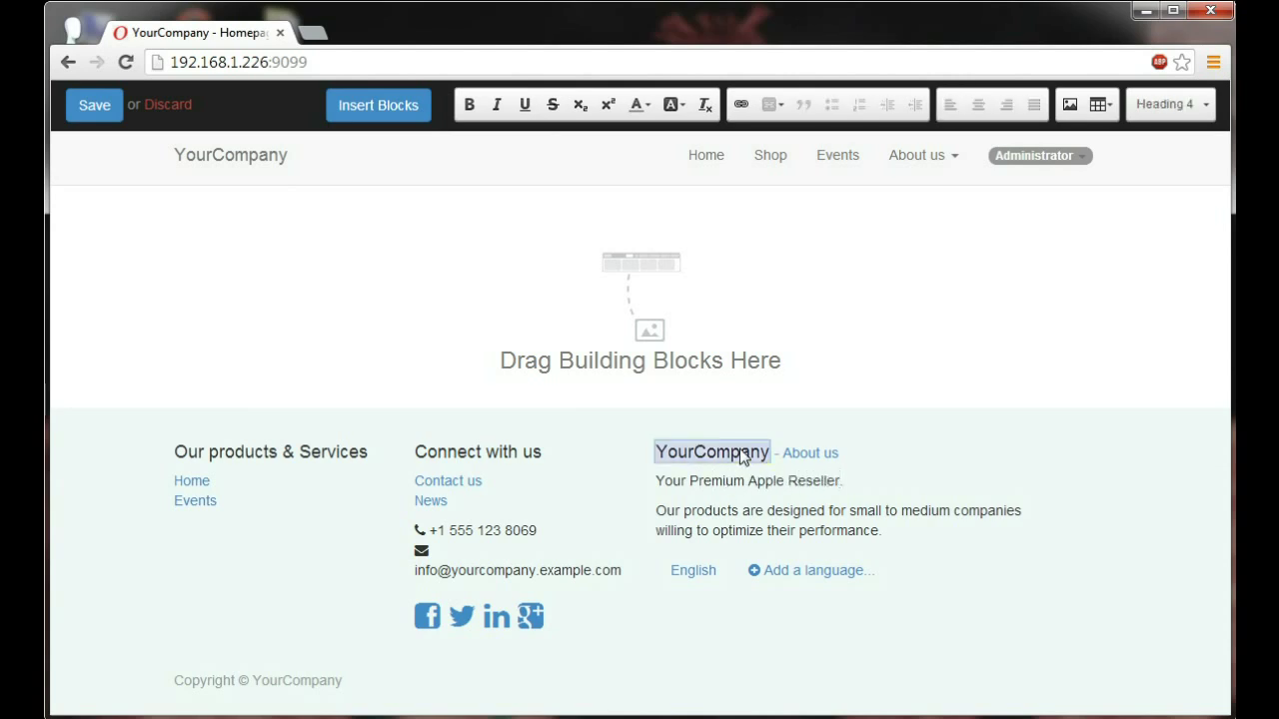
pyautogui.press('BackSpace')
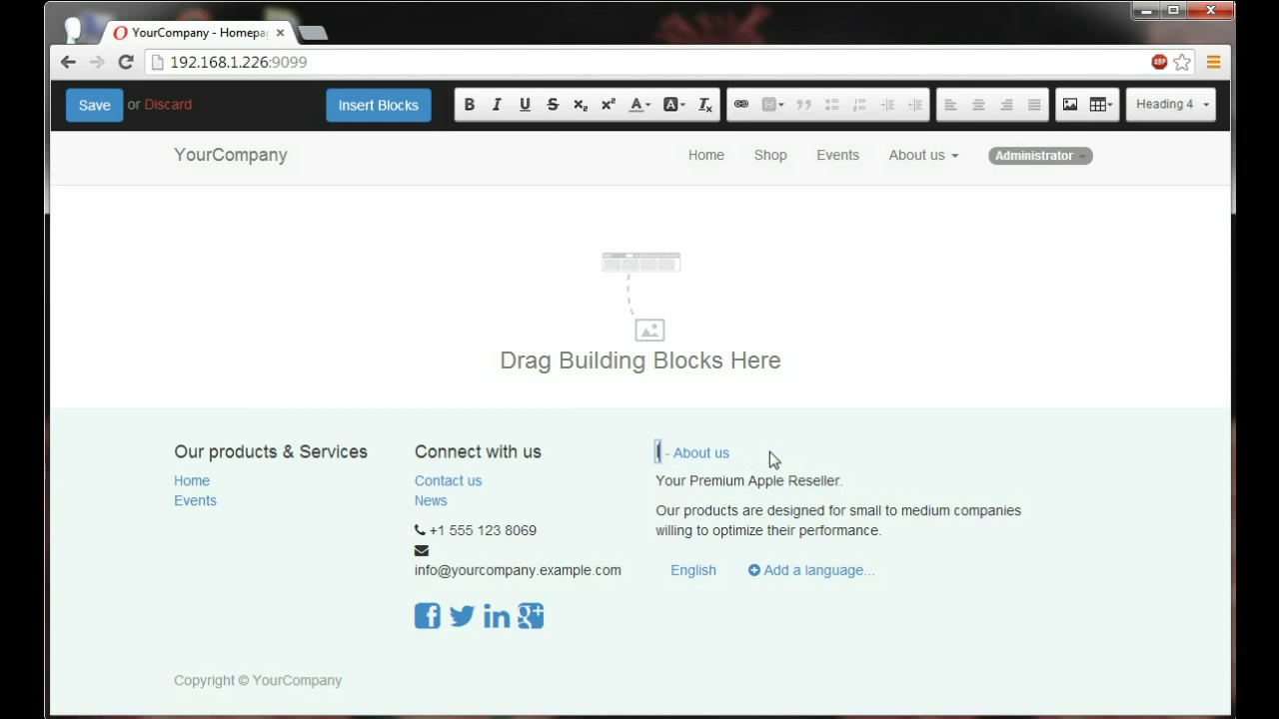
pyautogui.write('iBo')
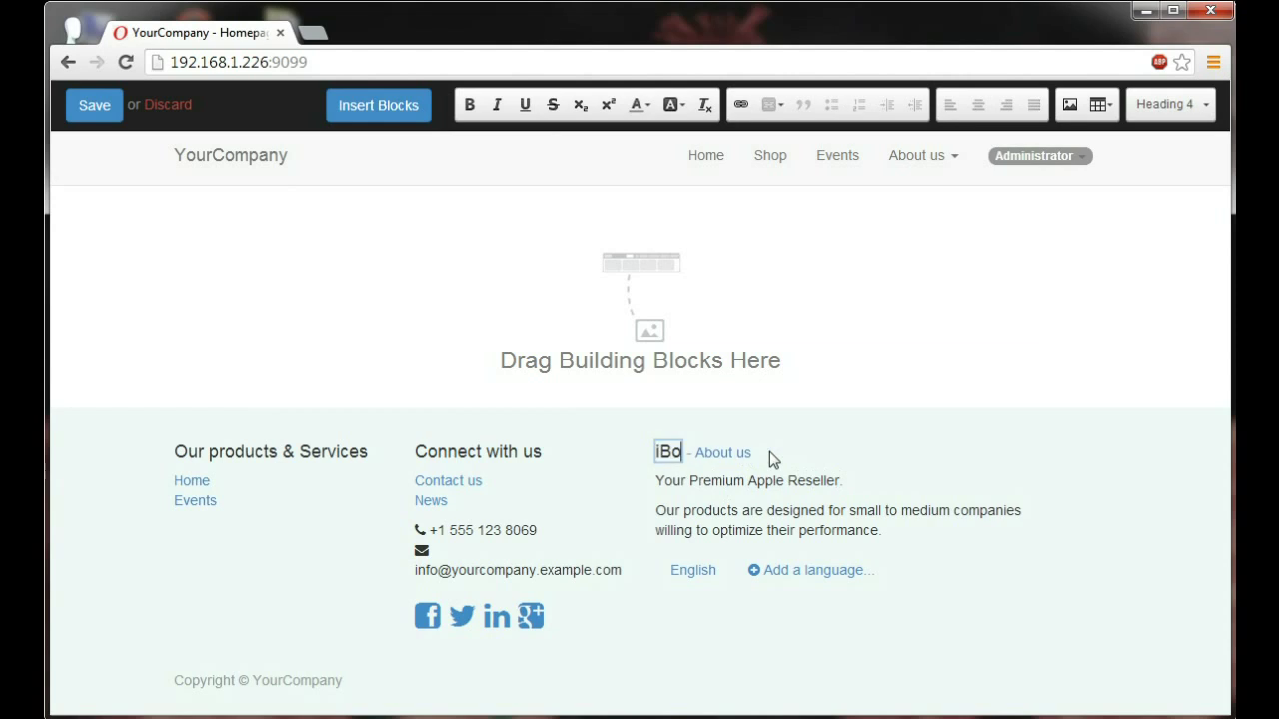
pyautogui.write('ost')
pyautogui.click(772, 458)
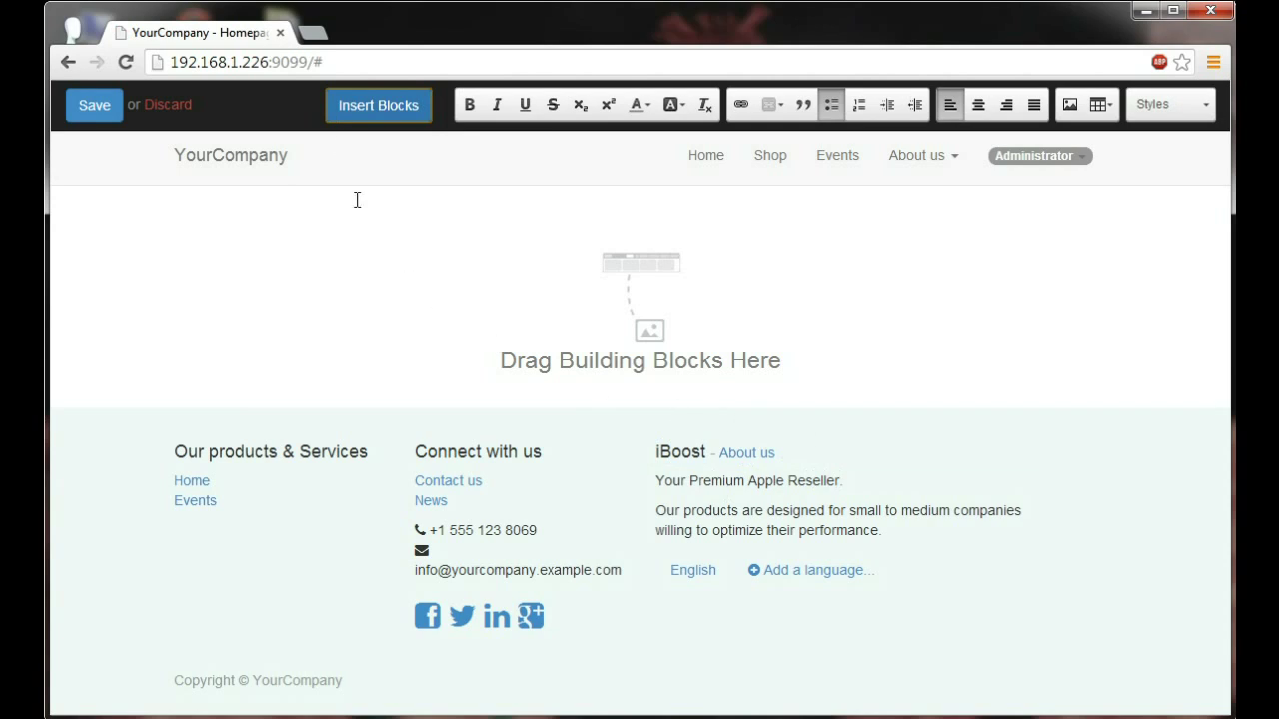
# Browse the Structure, Content, Features and Effects block categories, ending back on Structure.
pyautogui.click(344, 106)
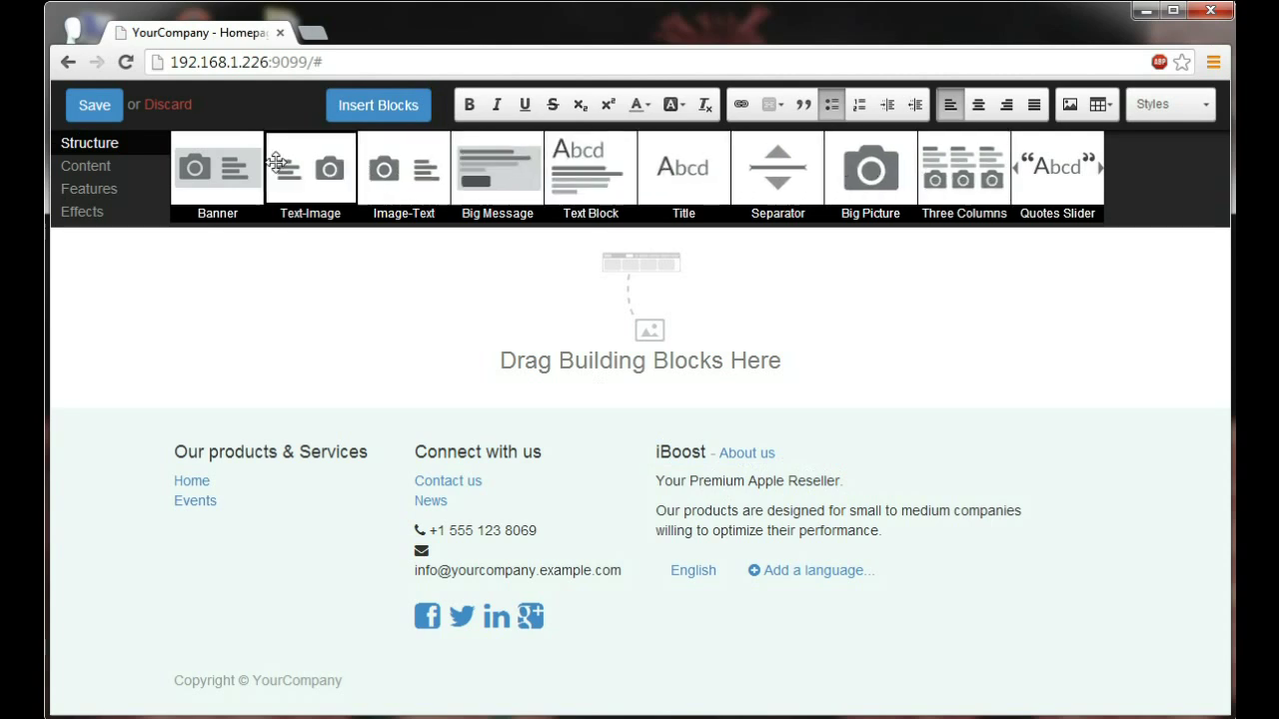
pyautogui.click(95, 175)
pyautogui.click(92, 192)
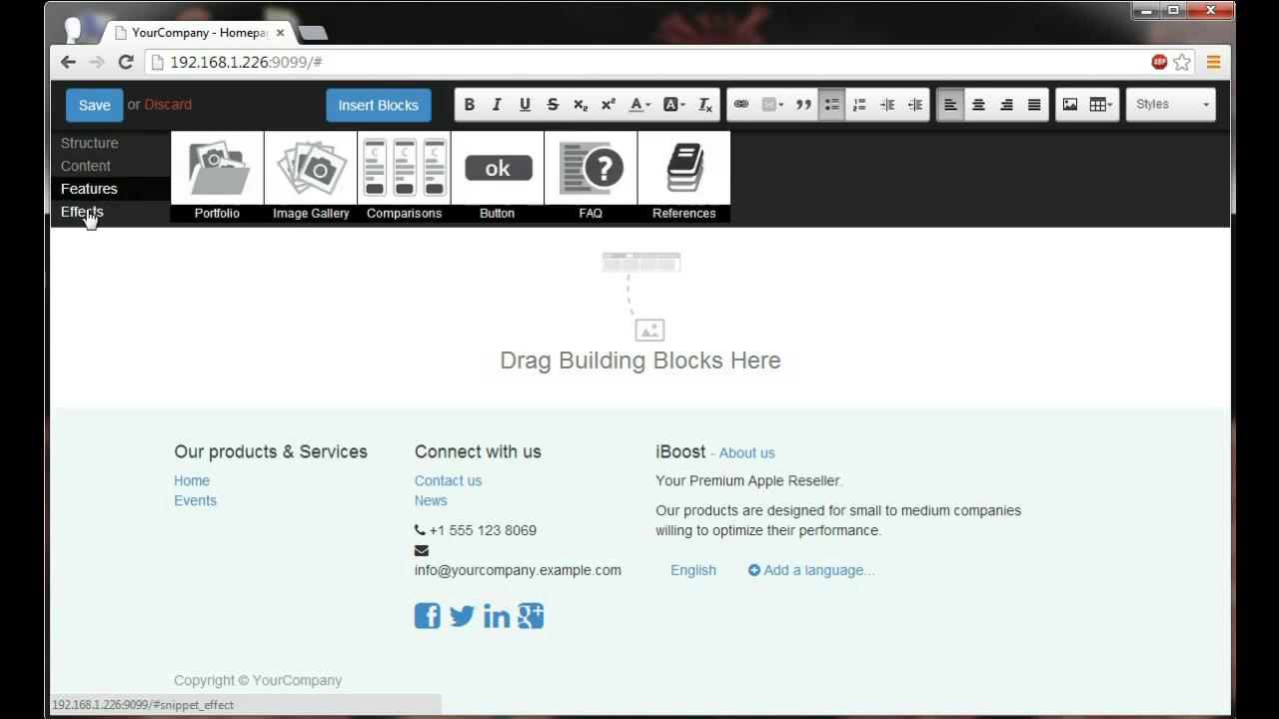
pyautogui.click(87, 216)
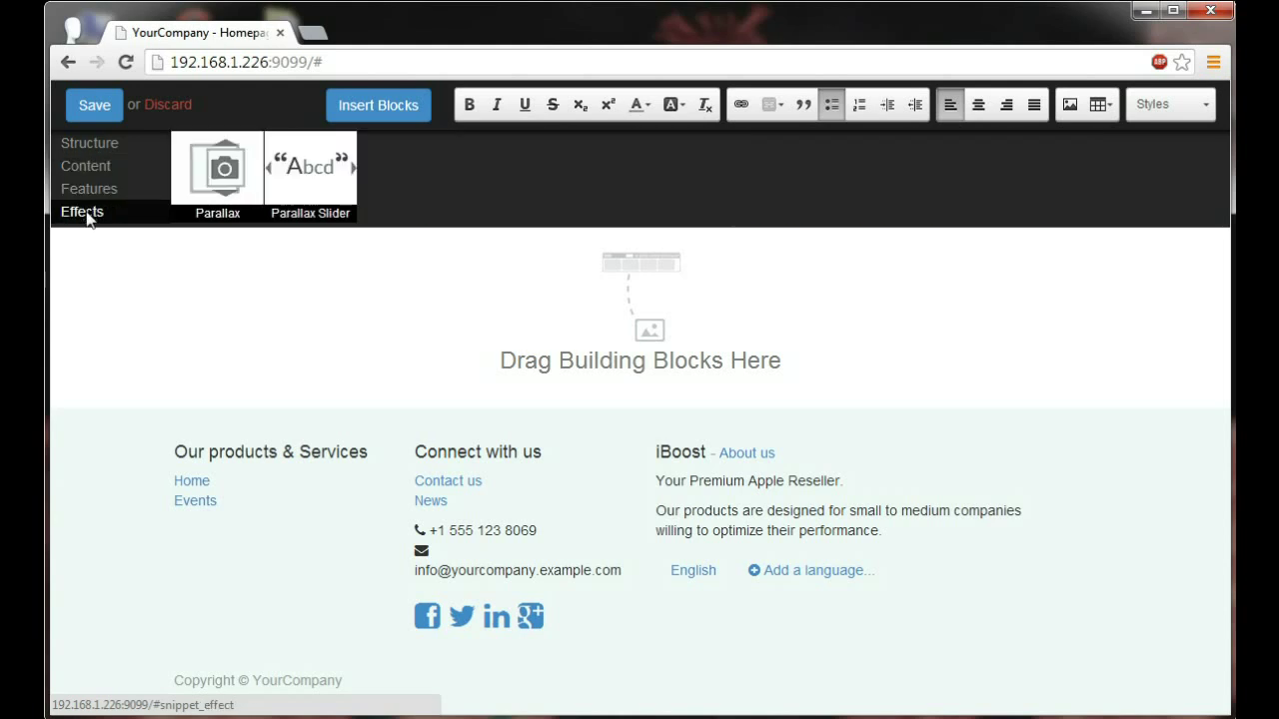
pyautogui.click(96, 153)
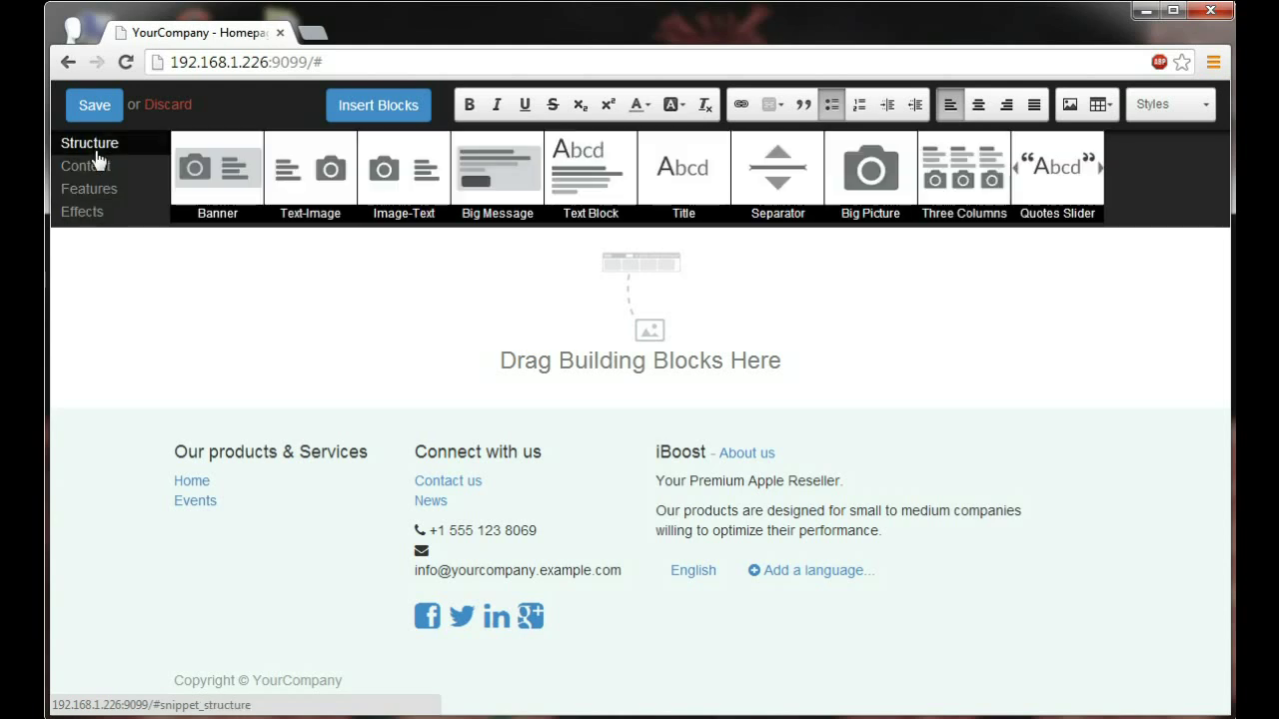
# Drop a Banner block onto the homepage and swap its laptop picture for the two-iPad image.
pyautogui.moveTo(200, 165); pyautogui.dragTo(235, 314)
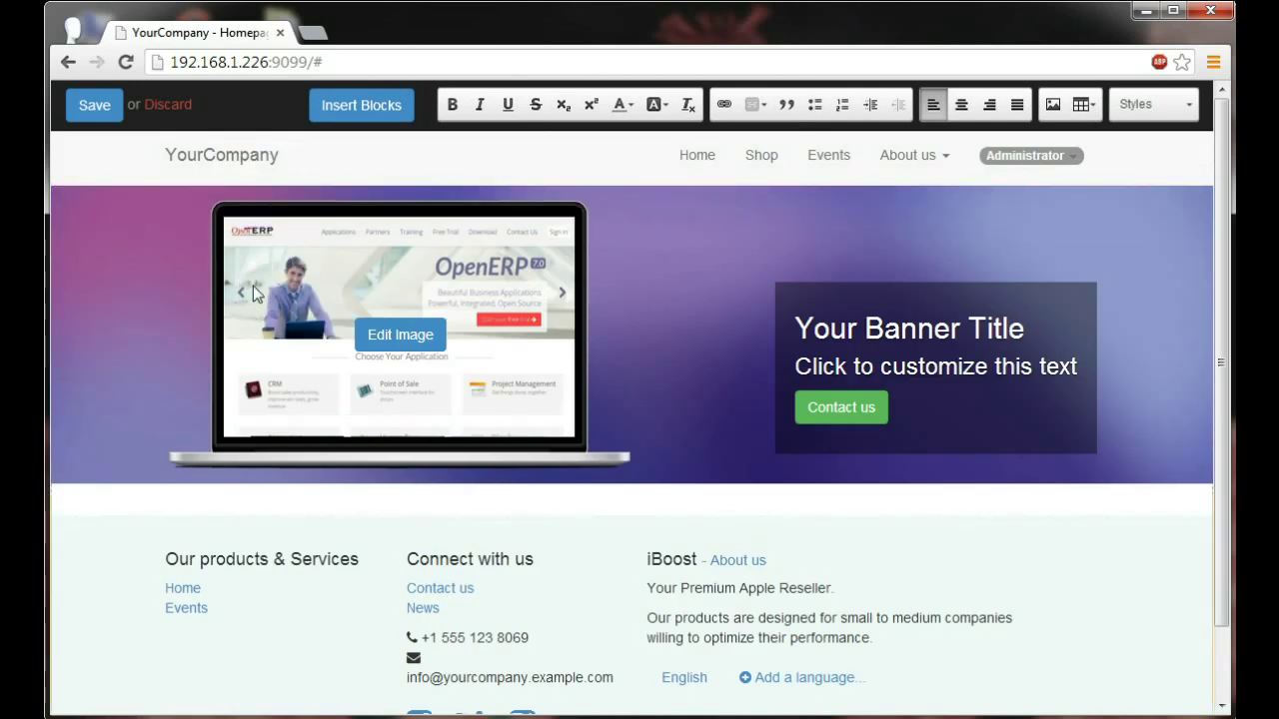
pyautogui.click(390, 334)
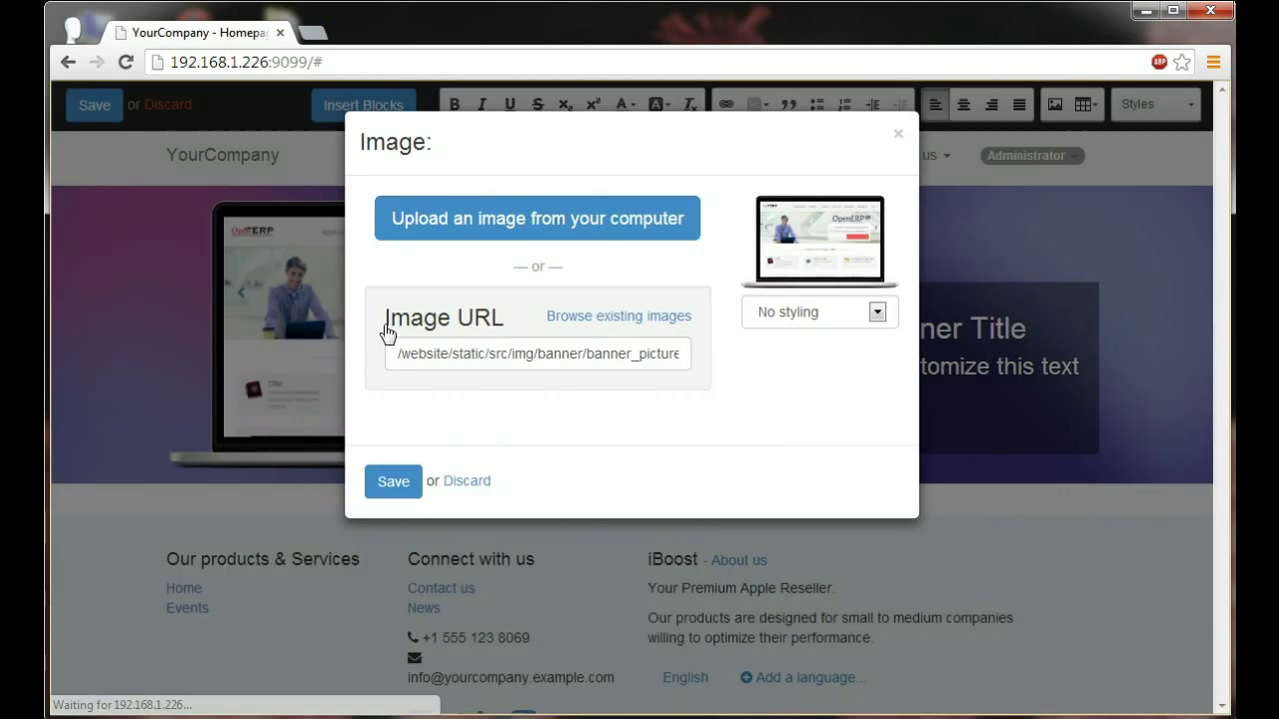
pyautogui.click(562, 316)
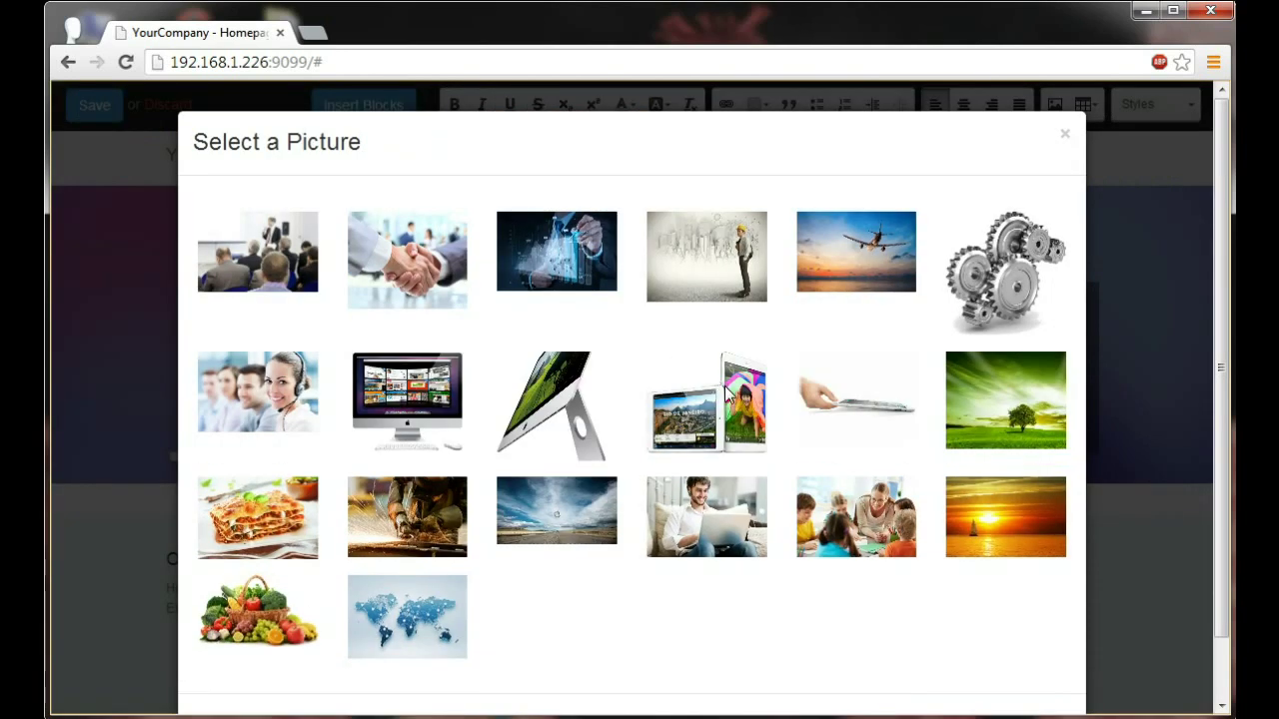
pyautogui.click(727, 392)
pyautogui.click(373, 483)
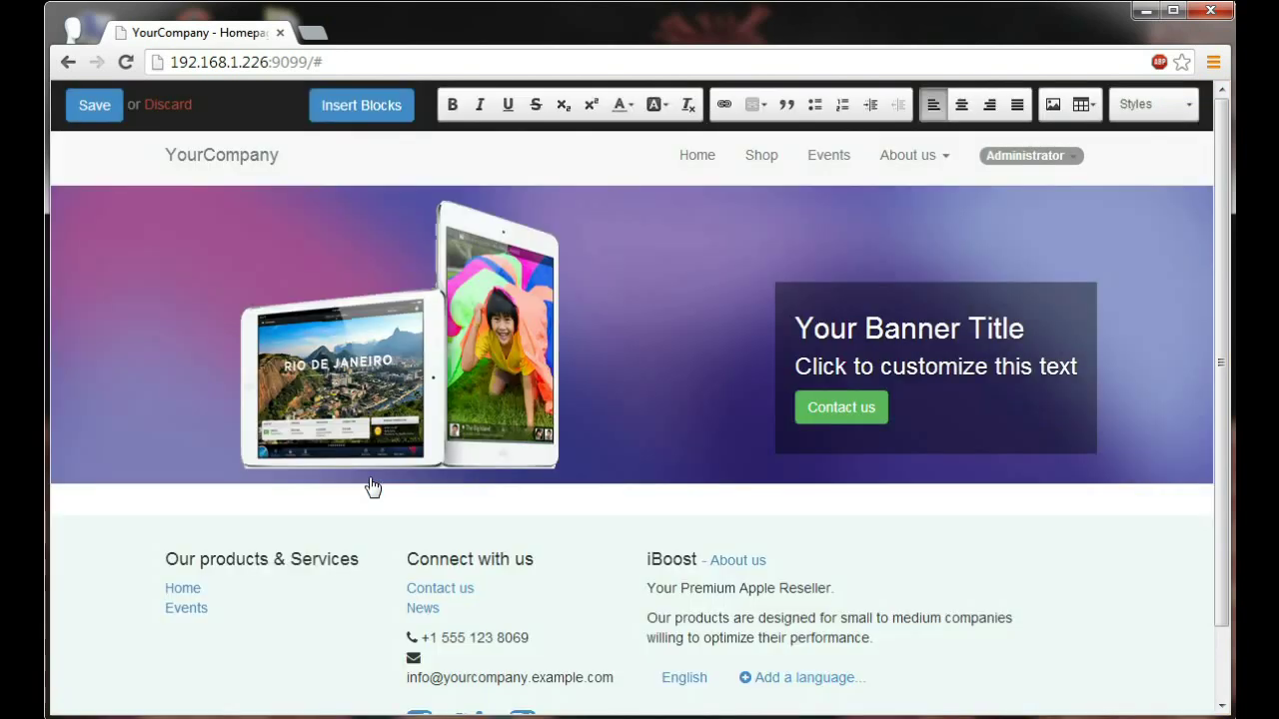
pyautogui.click(383, 458)
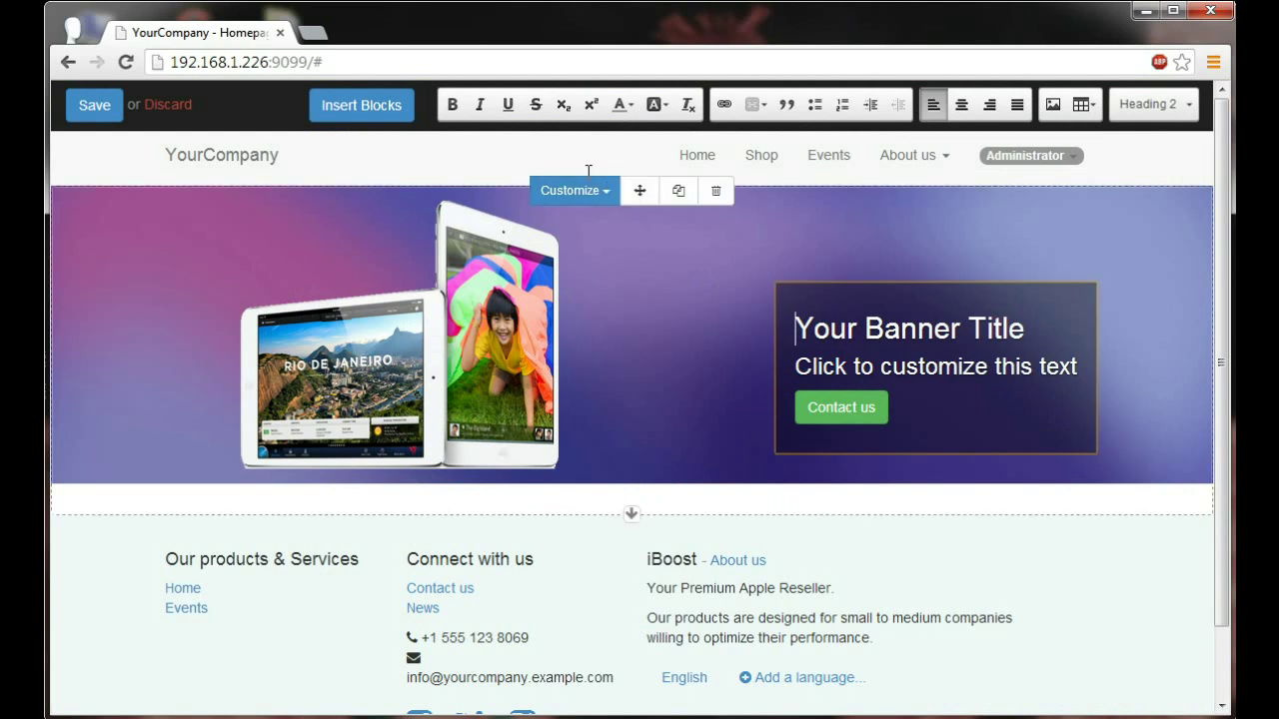
pyautogui.click(580, 192)
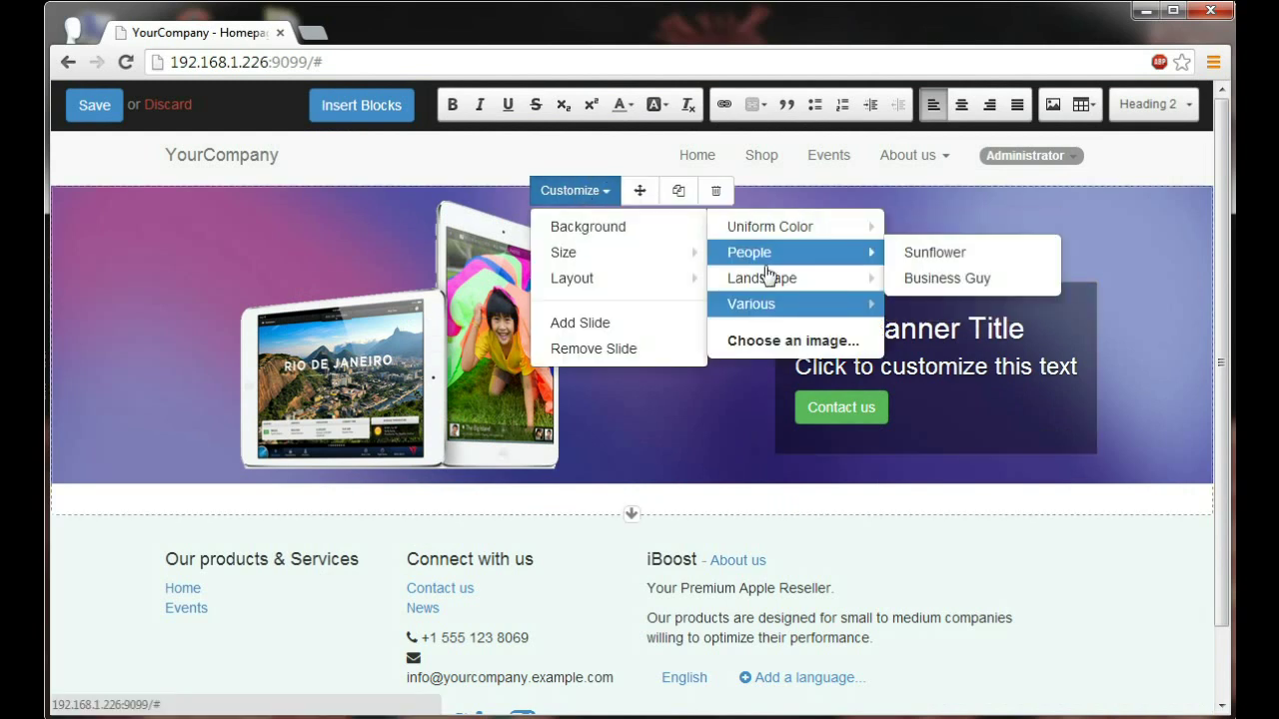
pyautogui.moveTo(789, 304)
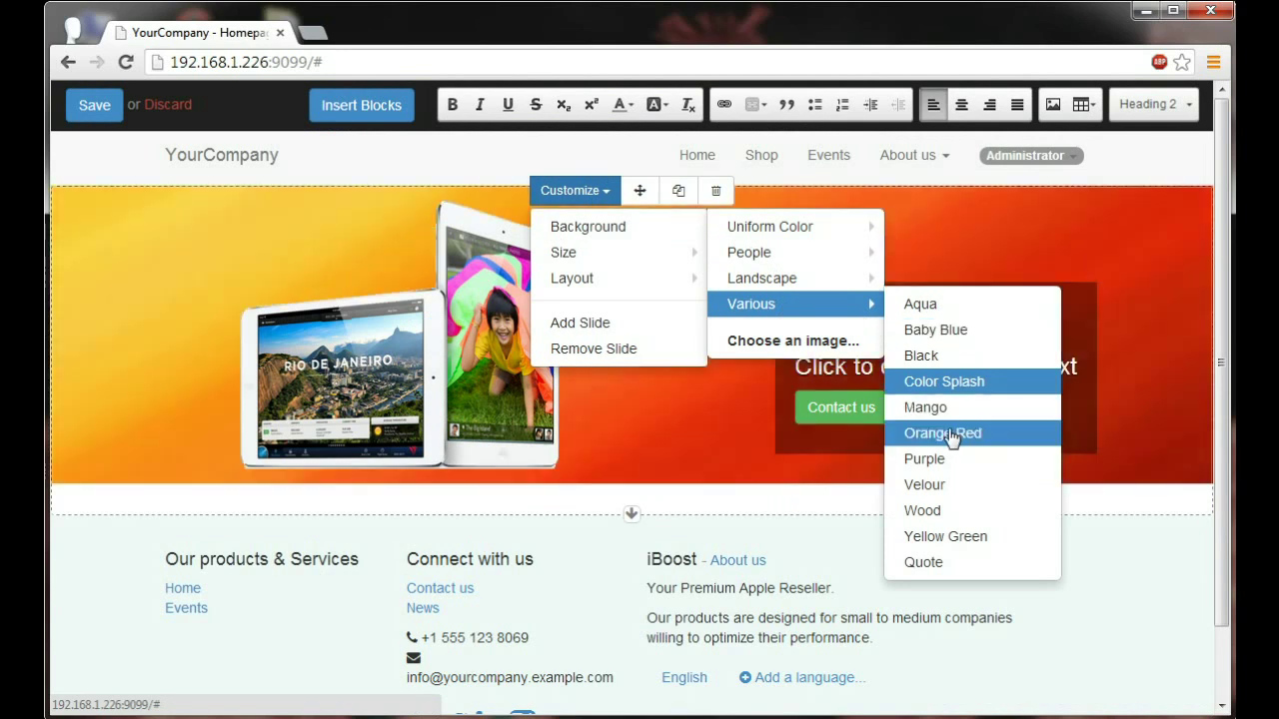
# Make the banner background Orange Red and its subtitle 'Buy an iPad Get 1 Free'.
pyautogui.click(951, 438)
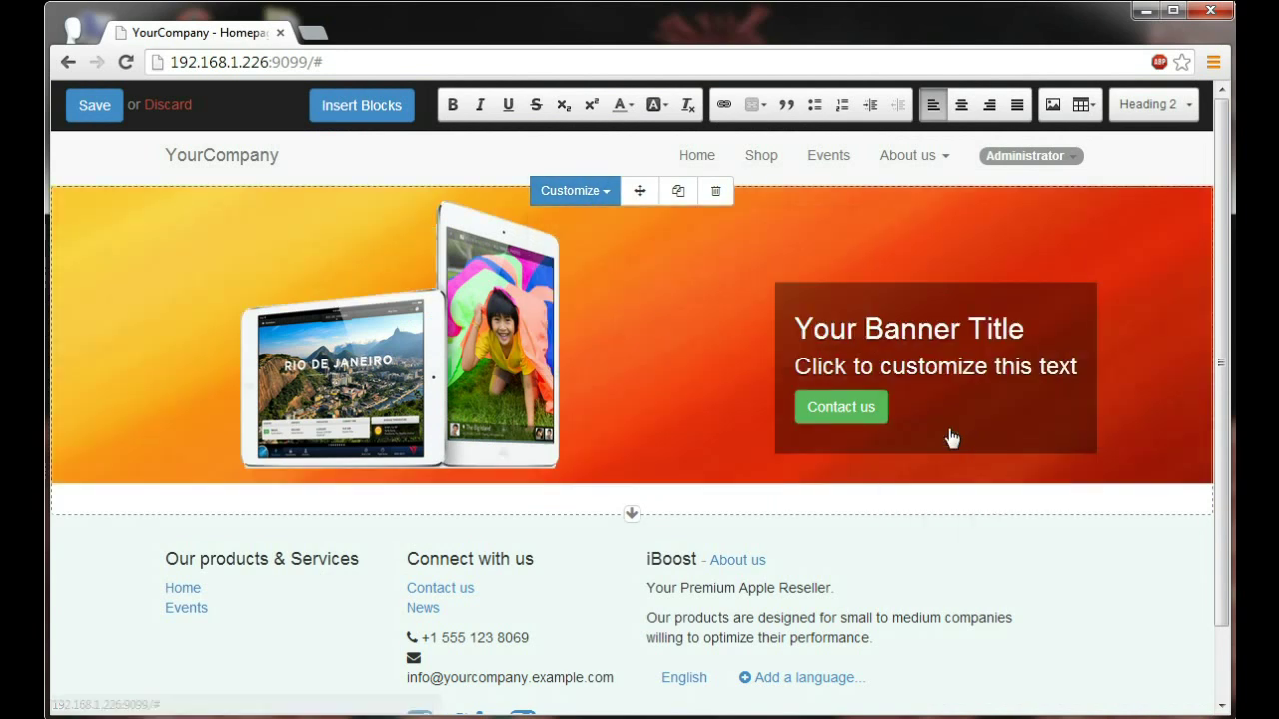
pyautogui.tripleClick(909, 370)
pyautogui.press('BackSpace')
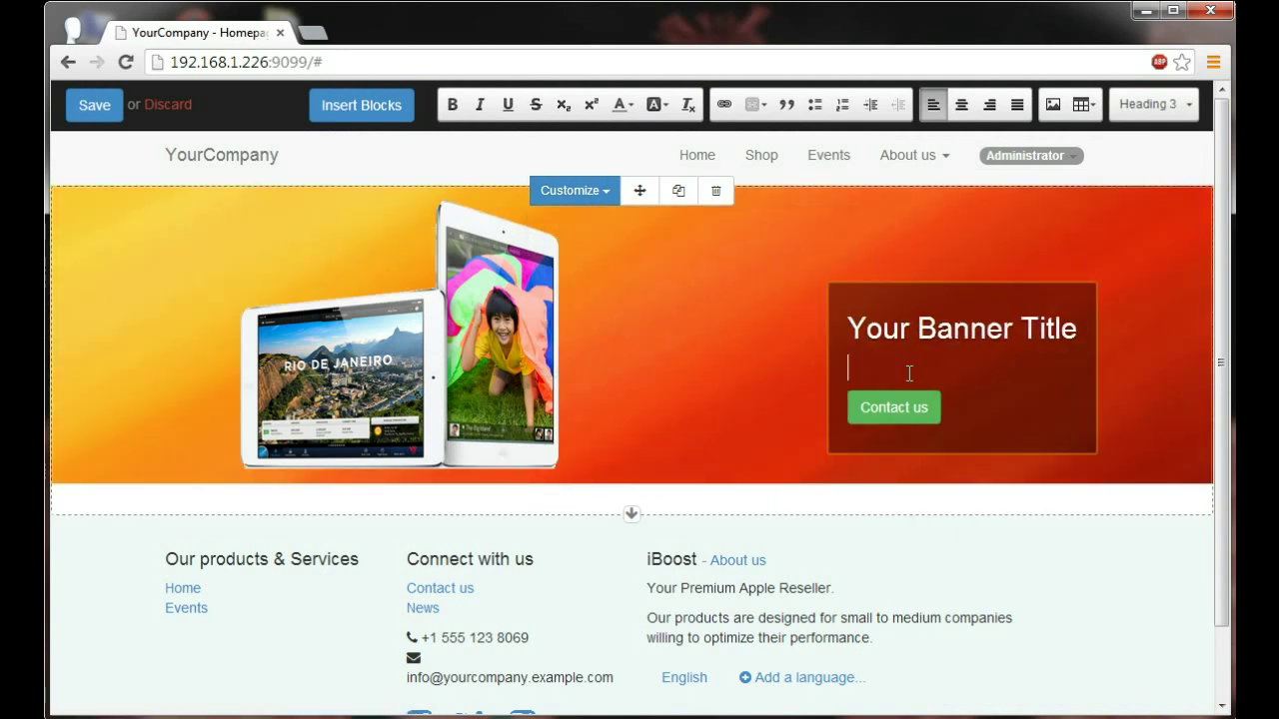
pyautogui.write('Buy a')
pyautogui.write('n iPad Get 1 Fre')
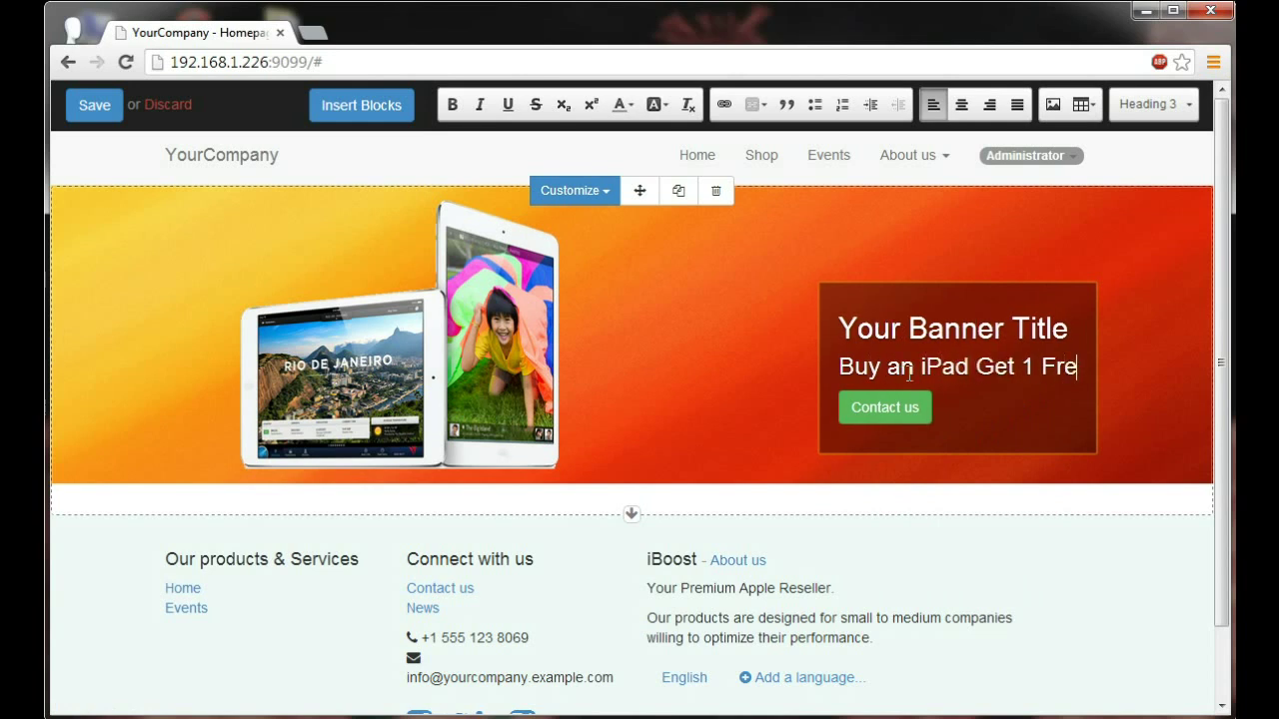
pyautogui.write('e')
# Retitle the banner 'Black Friday Everyday!'.
pyautogui.doubleClick(873, 340)
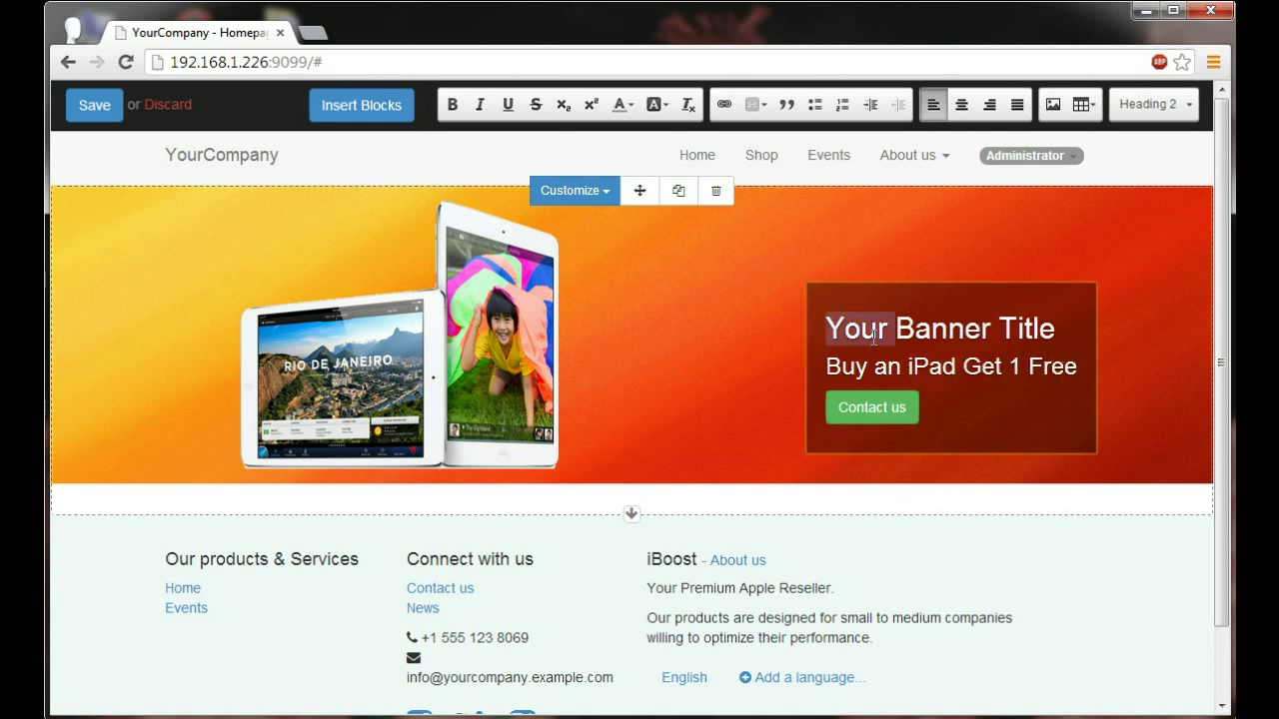
pyautogui.press('BackSpace')
pyautogui.write('Bl')
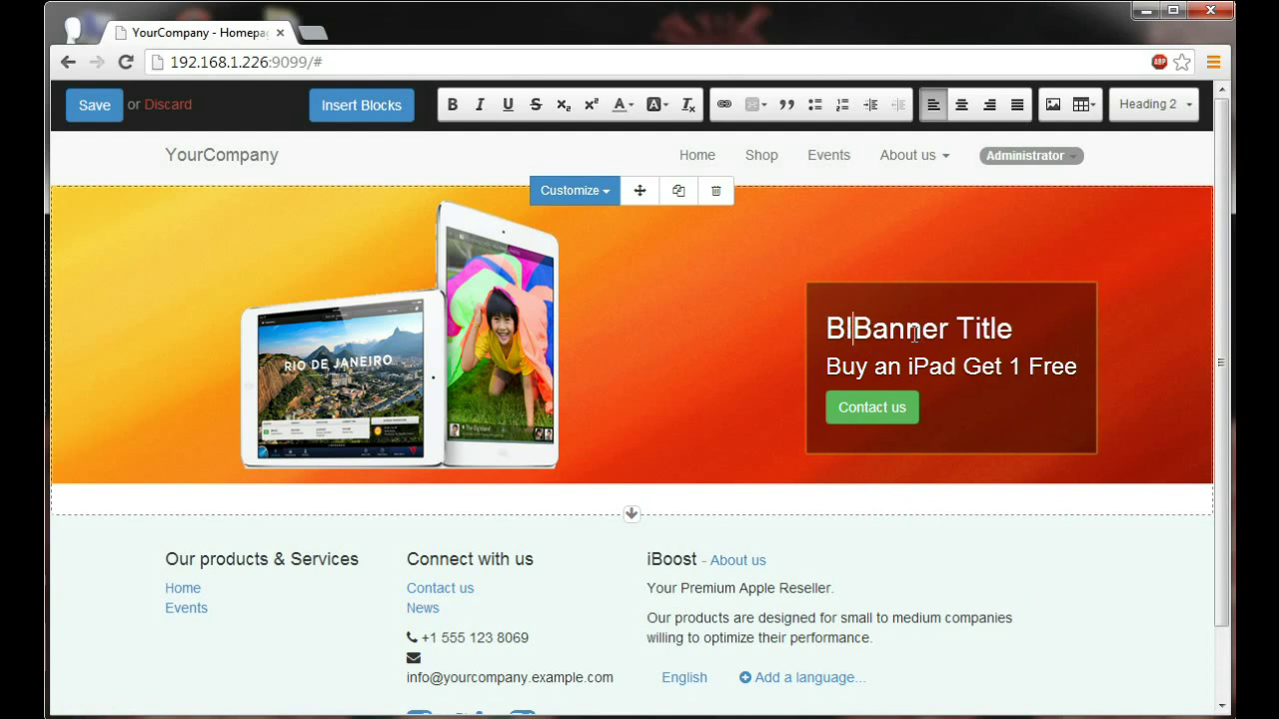
pyautogui.write('ack Friday Ev')
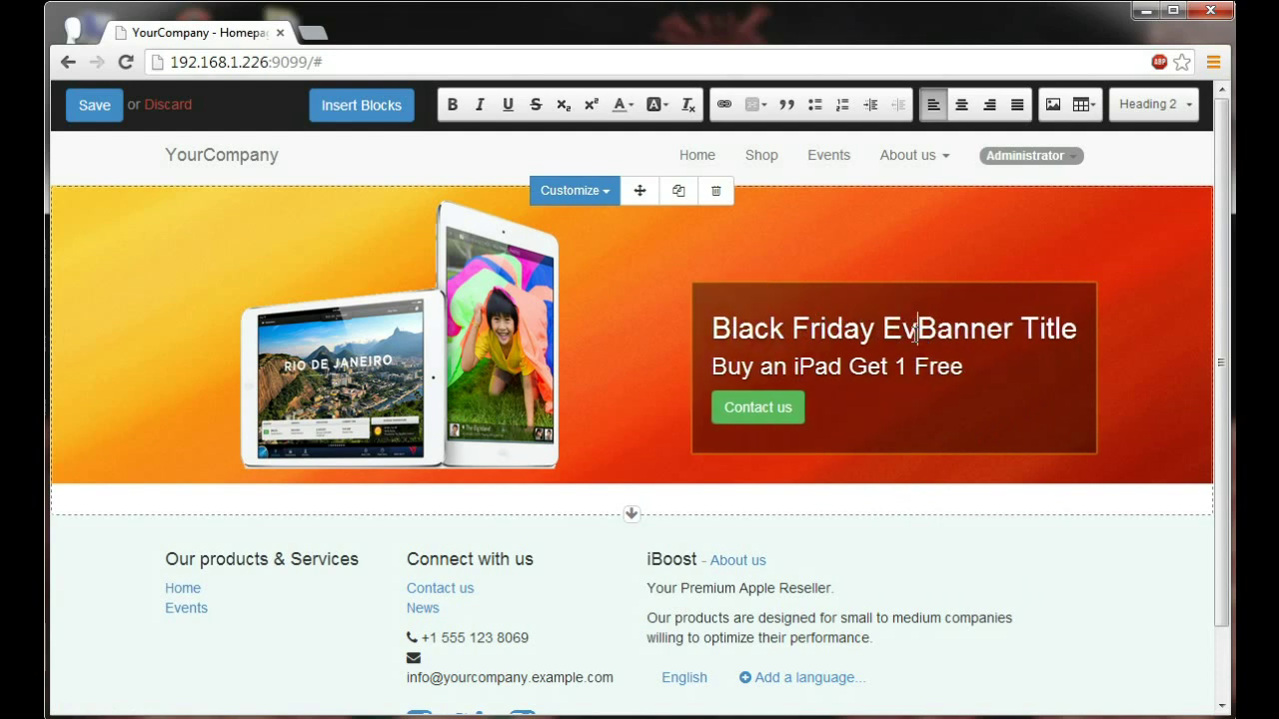
pyautogui.write('eryday!')
pyautogui.press('Delete')
pyautogui.press('Delete')
pyautogui.press('Delete')
pyautogui.press('Delete')
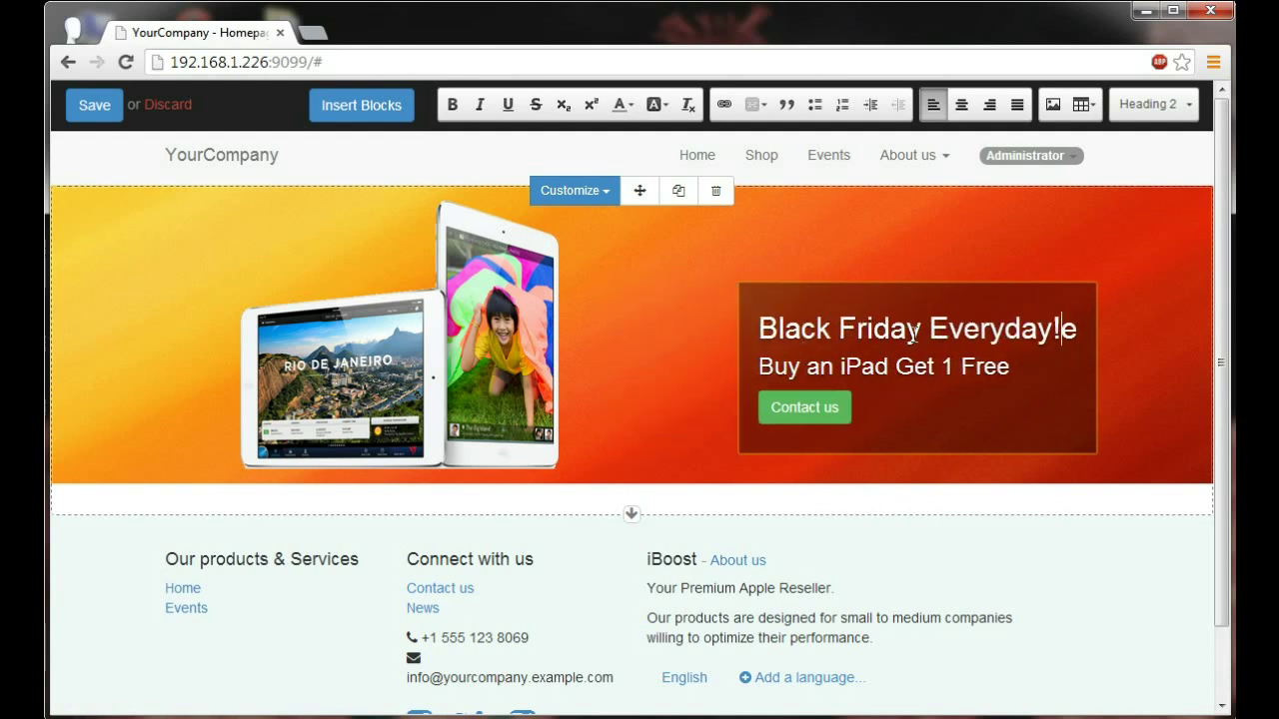
pyautogui.press('Delete')
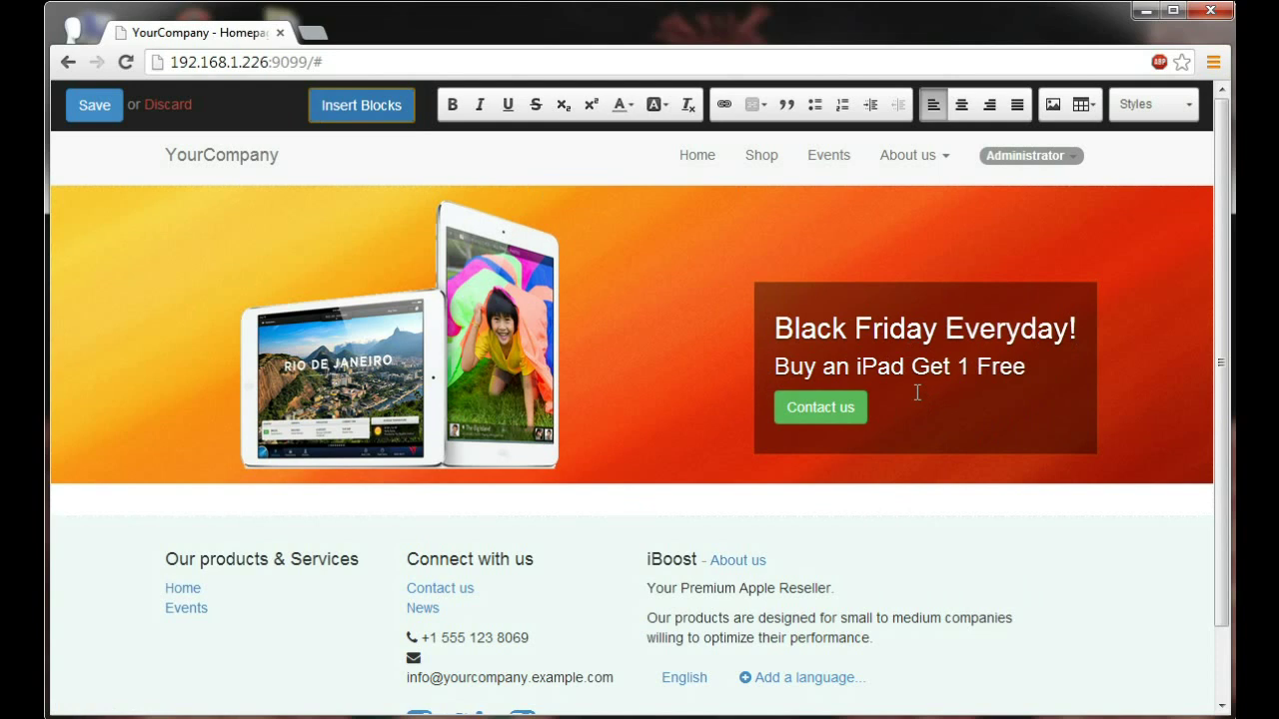
# Insert an Image-Text section below the banner with the hand-holding-tablet picture.
pyautogui.click(351, 115)
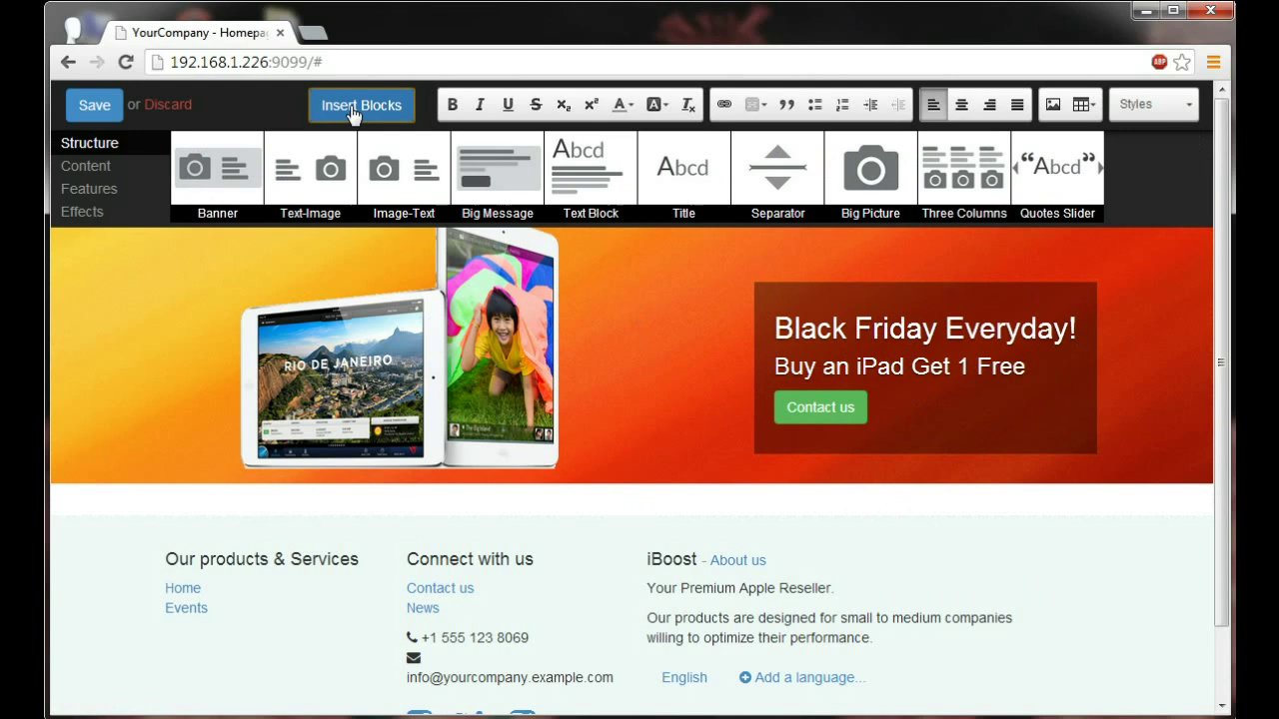
pyautogui.moveTo(400, 168); pyautogui.dragTo(442, 541)
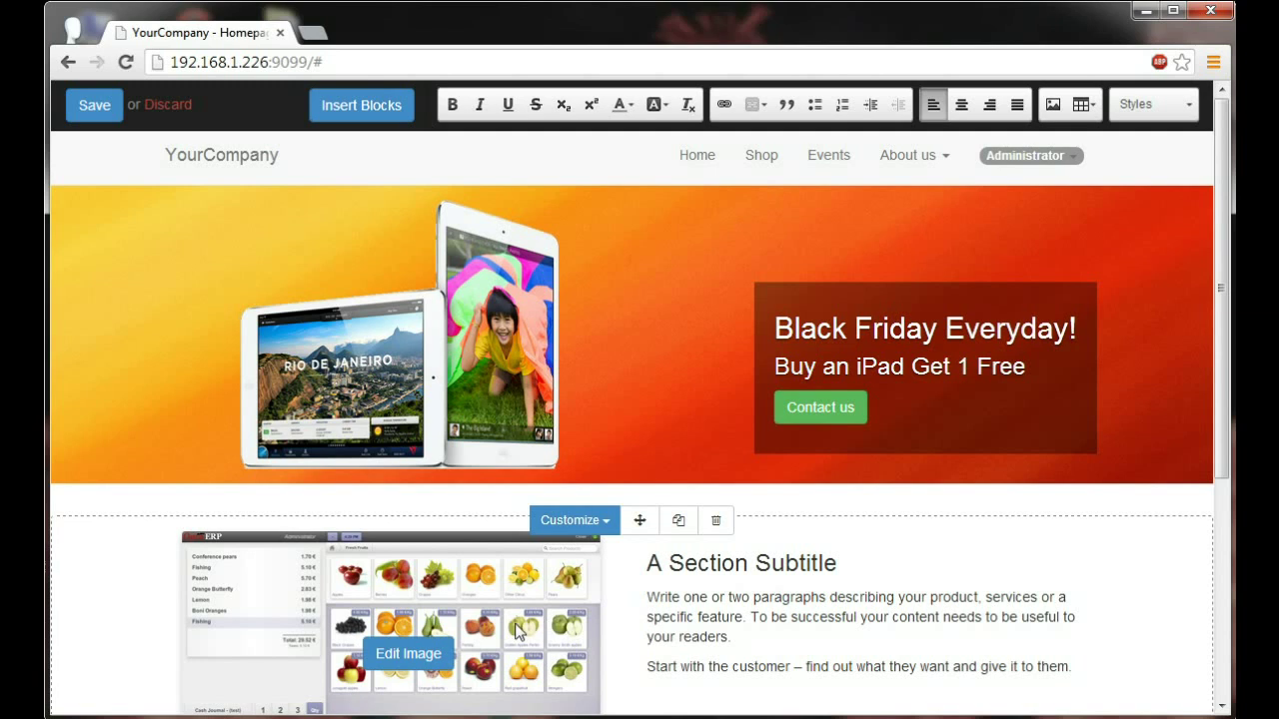
pyautogui.click(419, 653)
pyautogui.click(603, 318)
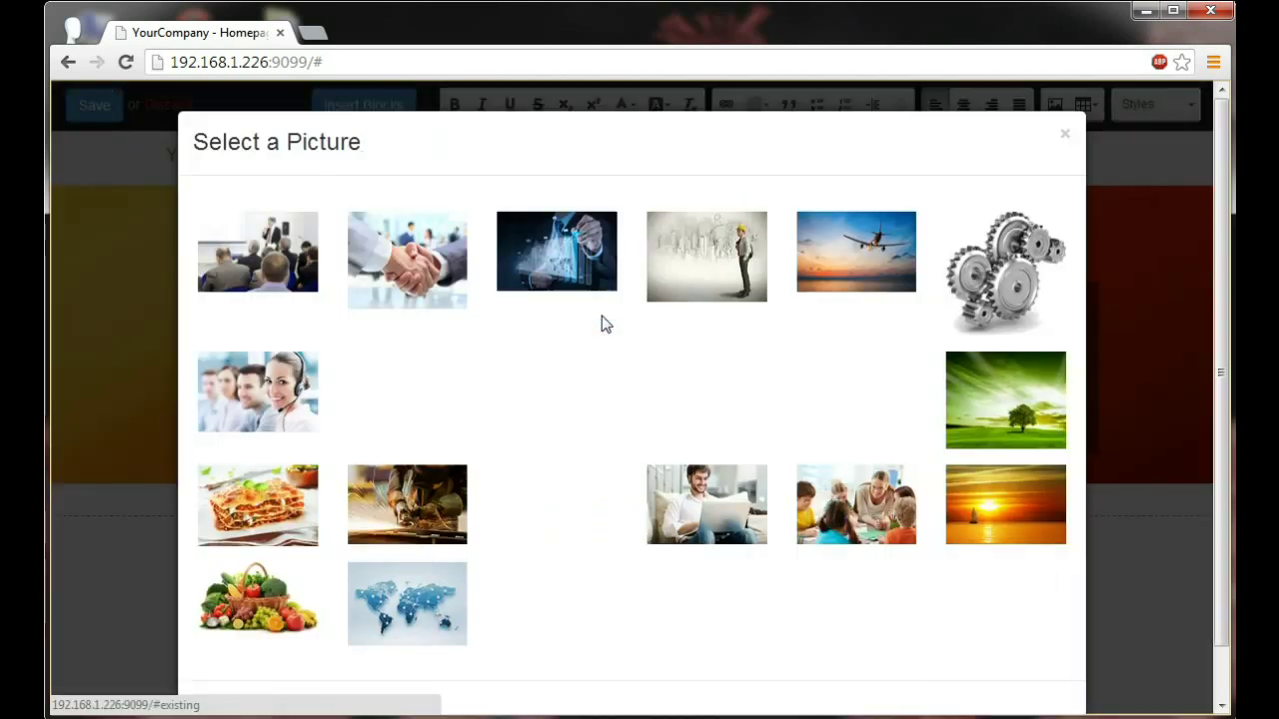
pyautogui.click(839, 403)
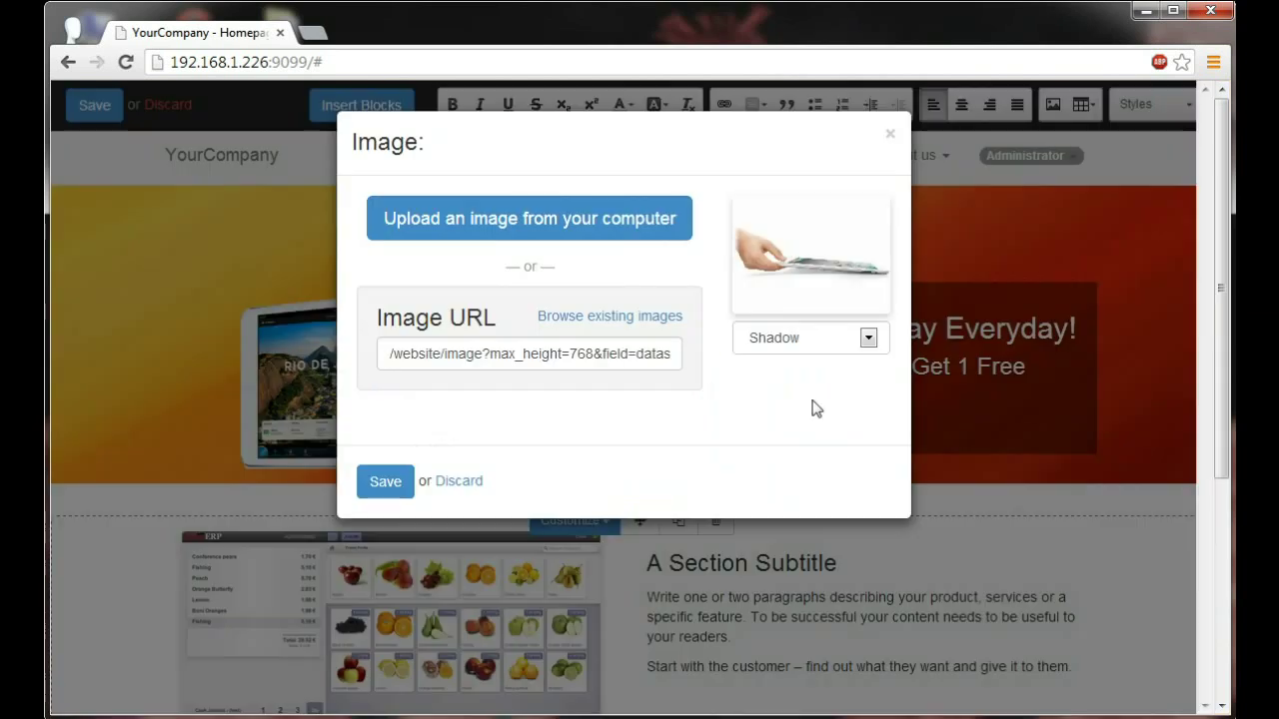
pyautogui.click(385, 481)
pyautogui.scroll(-2, 440, 529)
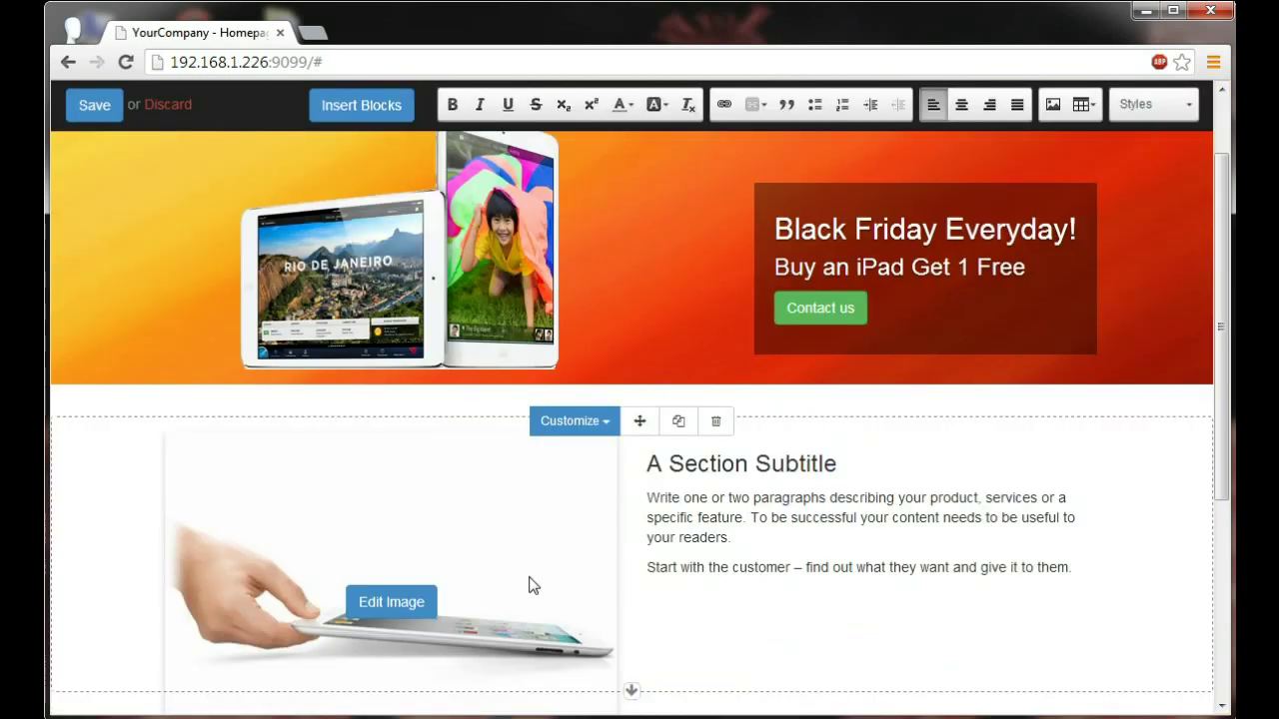
# Delete both placeholder paragraphs and replace 'A Section Subtitle' with 'Want to get thin after Thanksgiving?'.
pyautogui.doubleClick(758, 567)
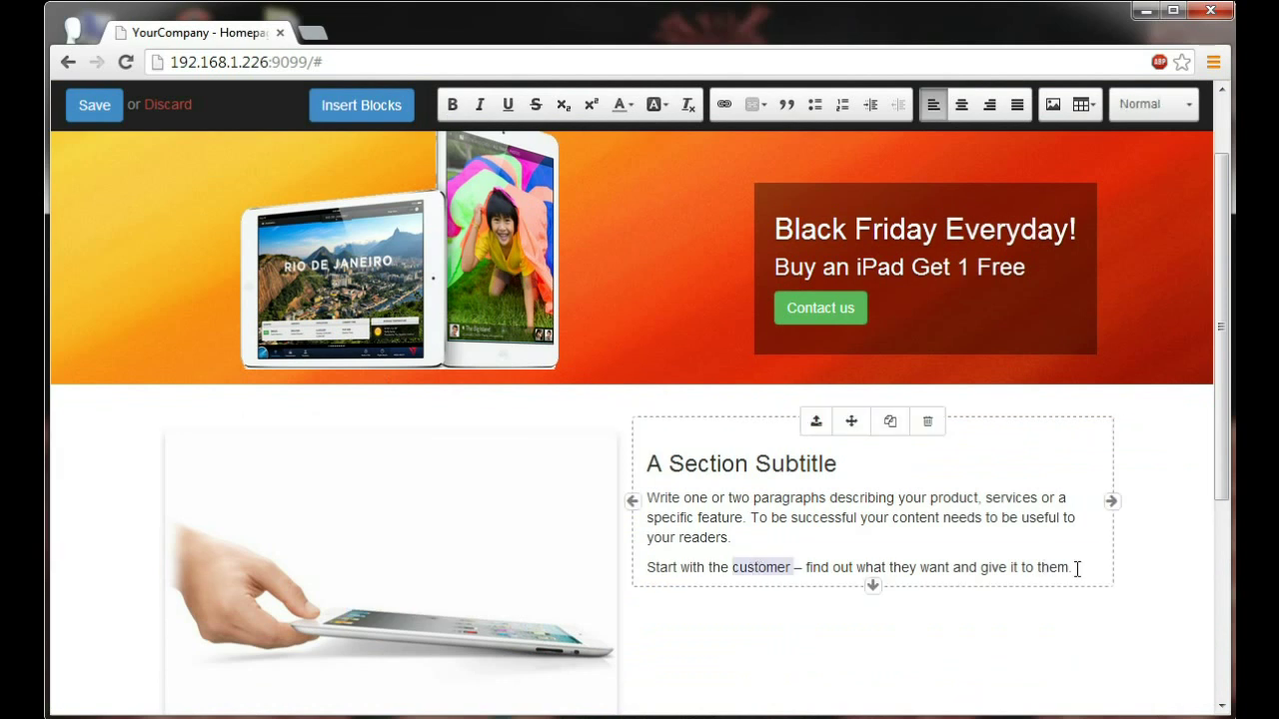
pyautogui.moveTo(1075, 568); pyautogui.dragTo(651, 489)
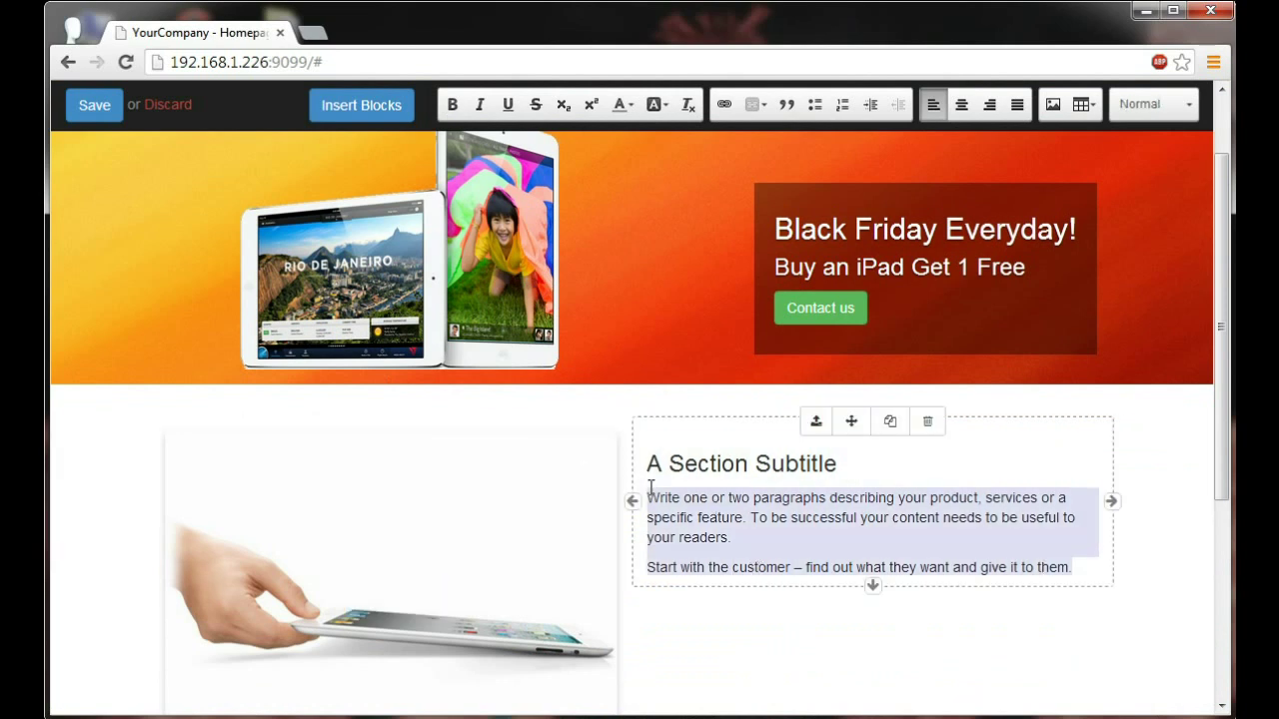
pyautogui.press('Delete')
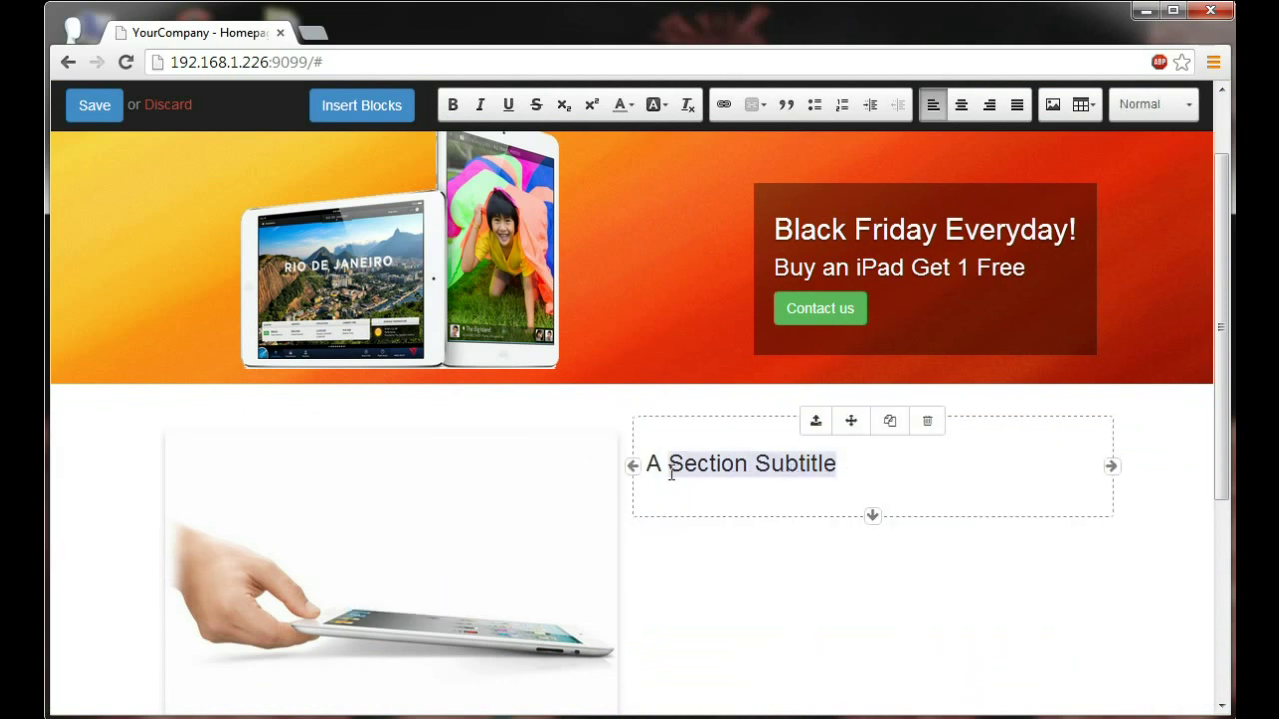
pyautogui.moveTo(848, 466); pyautogui.dragTo(651, 468)
pyautogui.write('Want to ge')
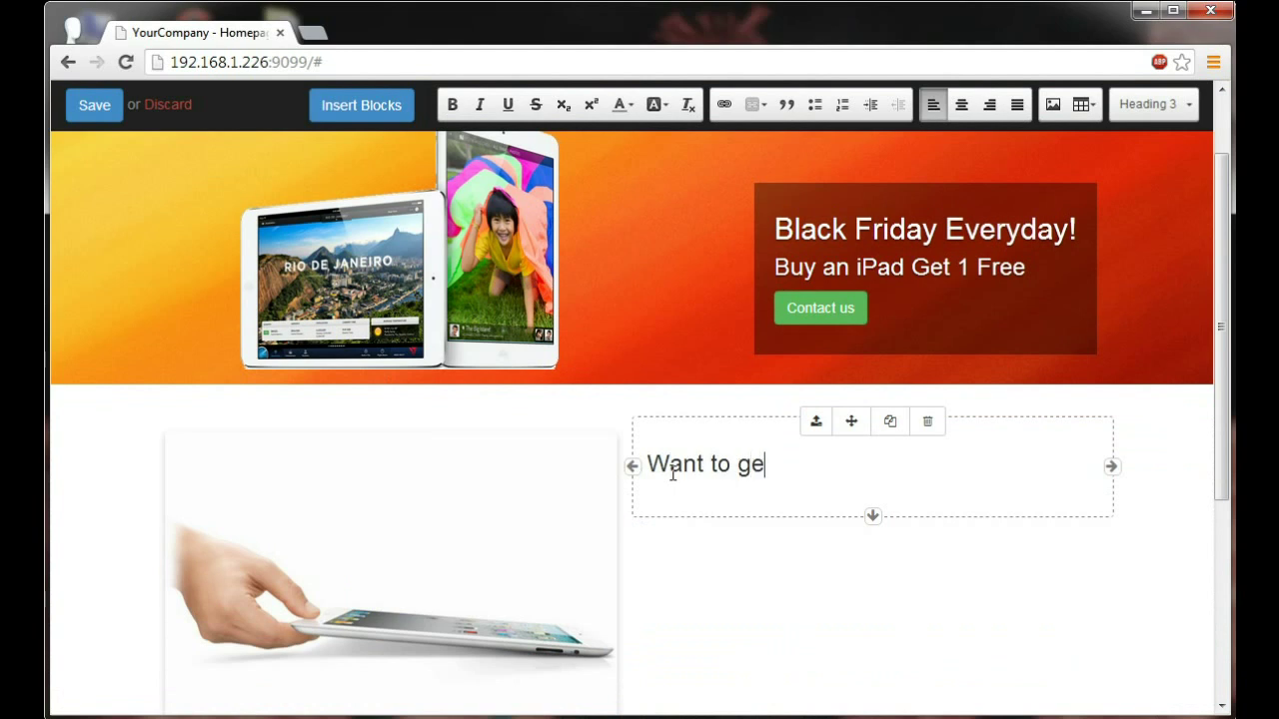
pyautogui.write('t thin after ')
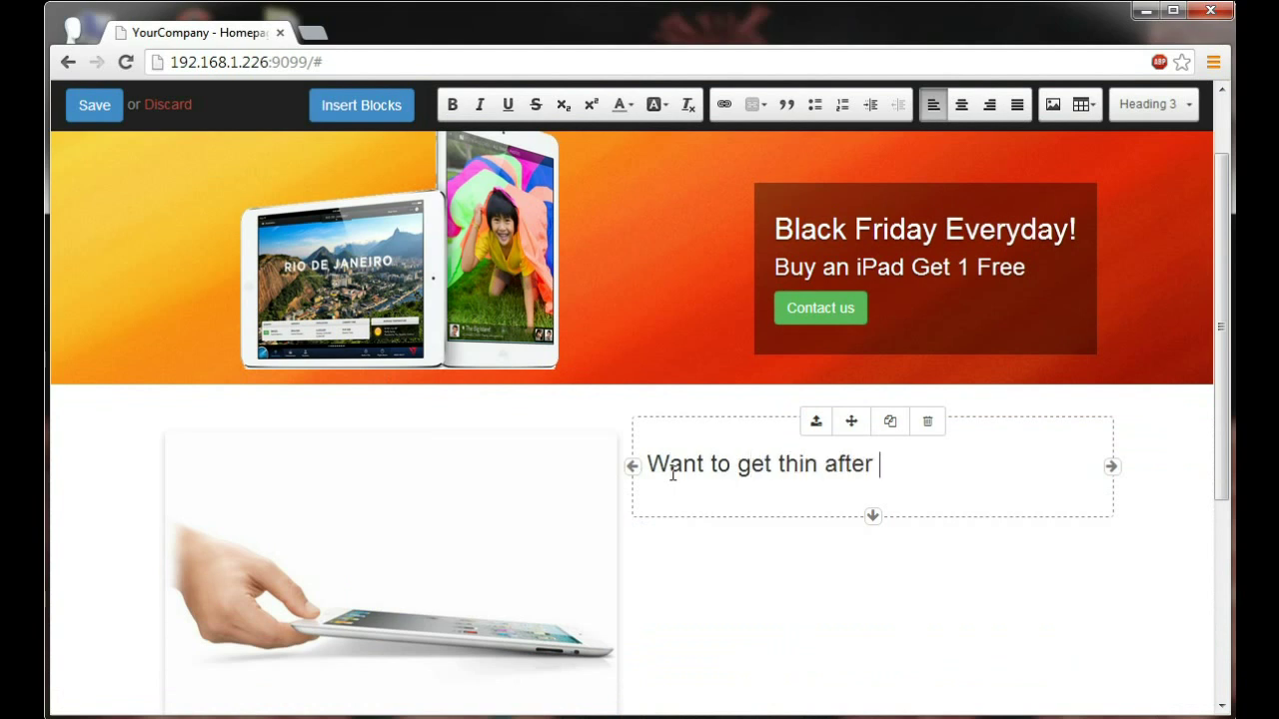
pyautogui.write('Thanksgiving?')
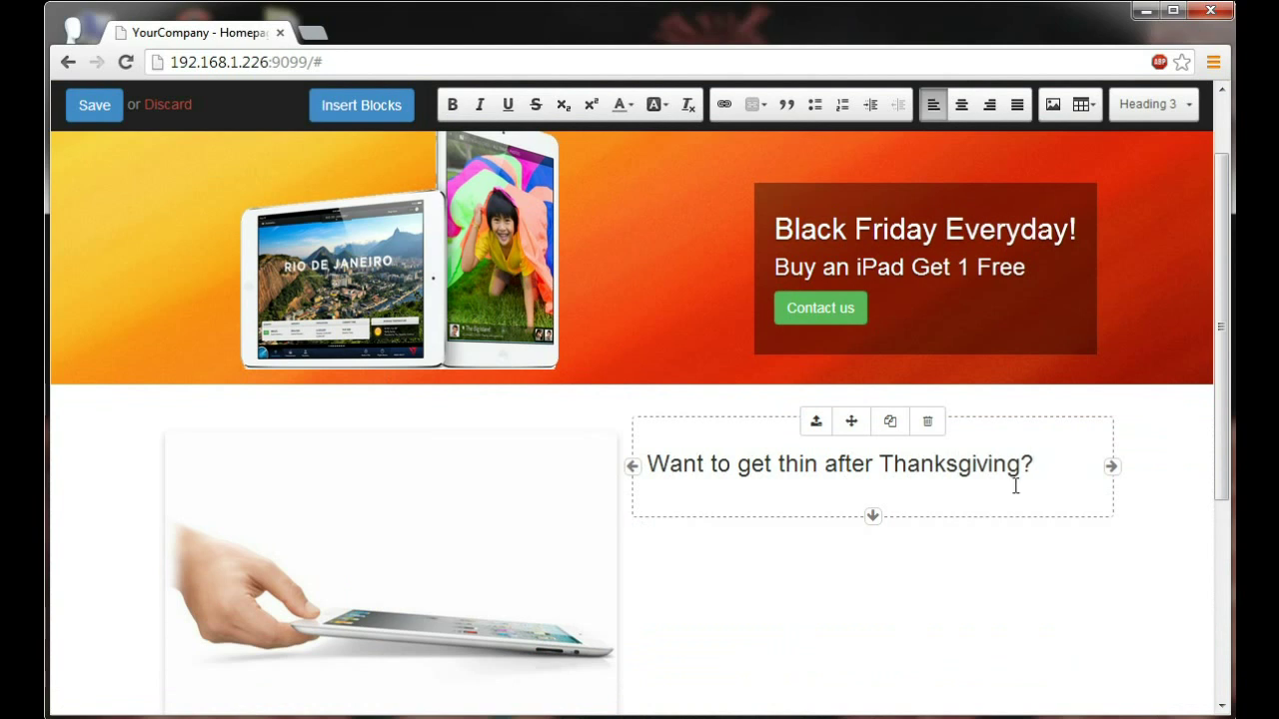
# Move the tablet picture right of the heading and shrink its bottom and right edges.
pyautogui.click(422, 513)
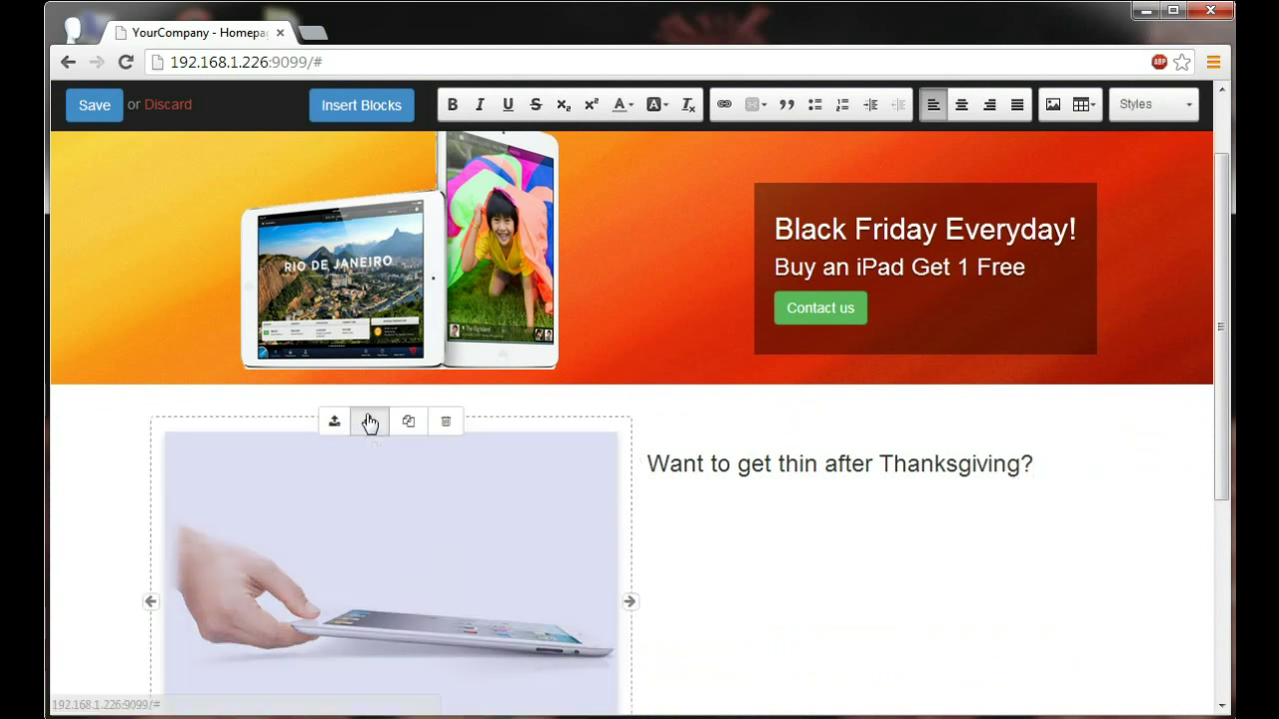
pyautogui.moveTo(369, 422); pyautogui.dragTo(651, 442)
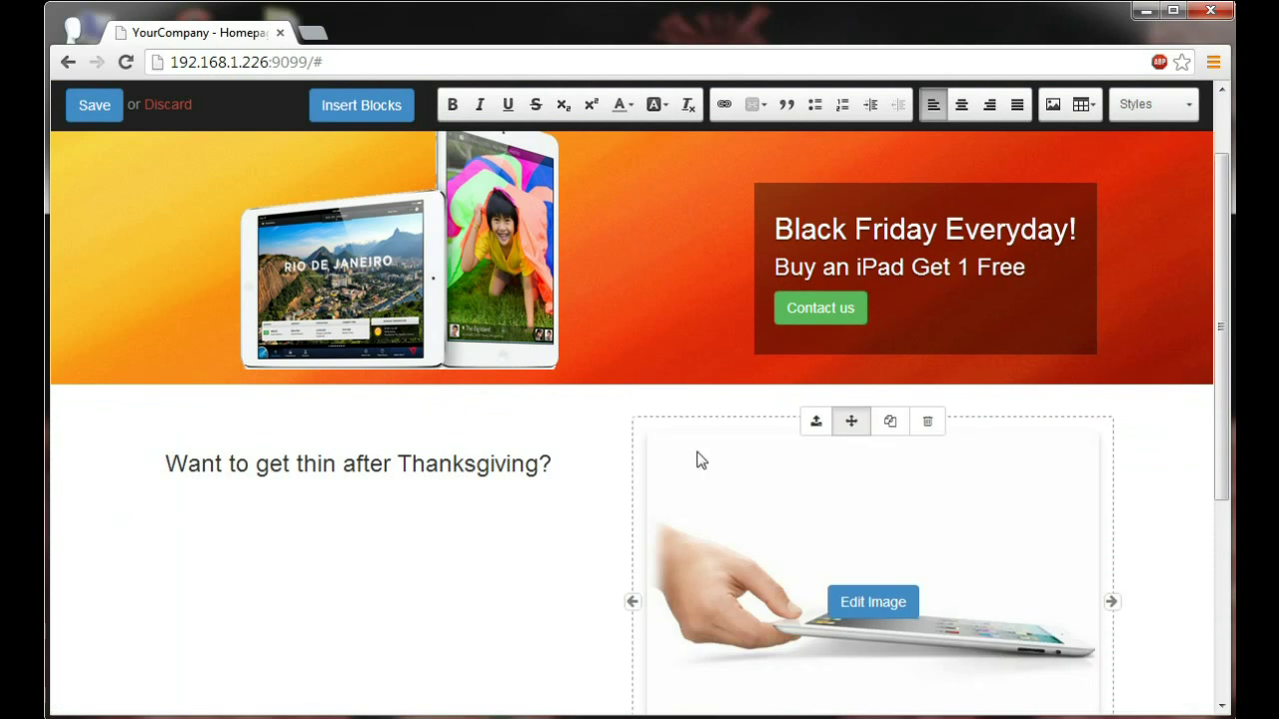
pyautogui.scroll(-1, 877, 494)
pyautogui.scroll(-1, 877, 504)
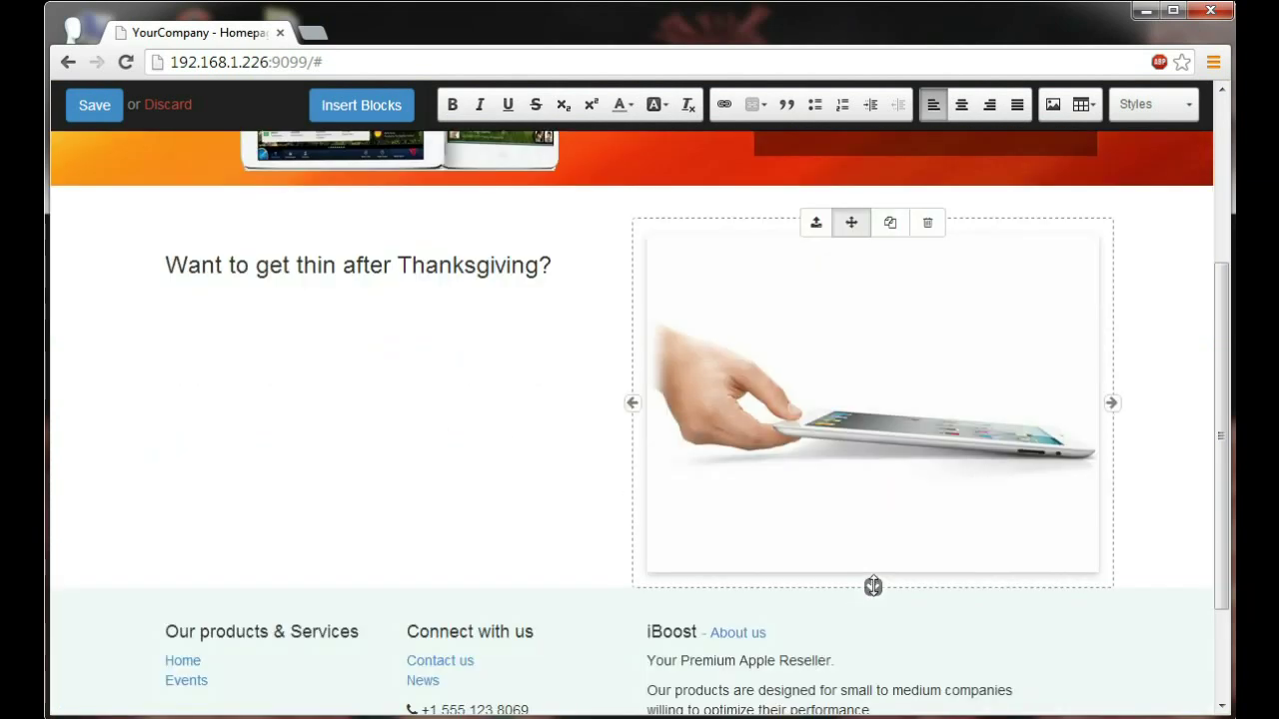
pyautogui.moveTo(873, 590); pyautogui.dragTo(873, 573)
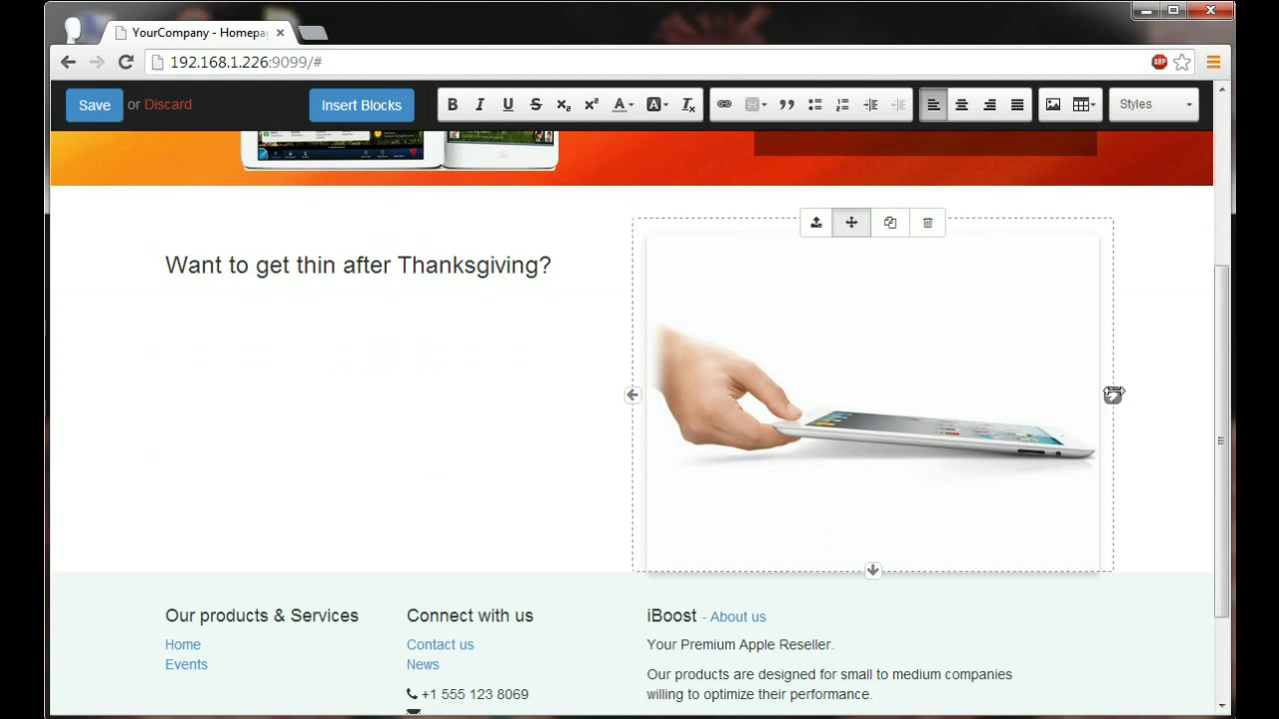
pyautogui.moveTo(1111, 395); pyautogui.dragTo(909, 392)
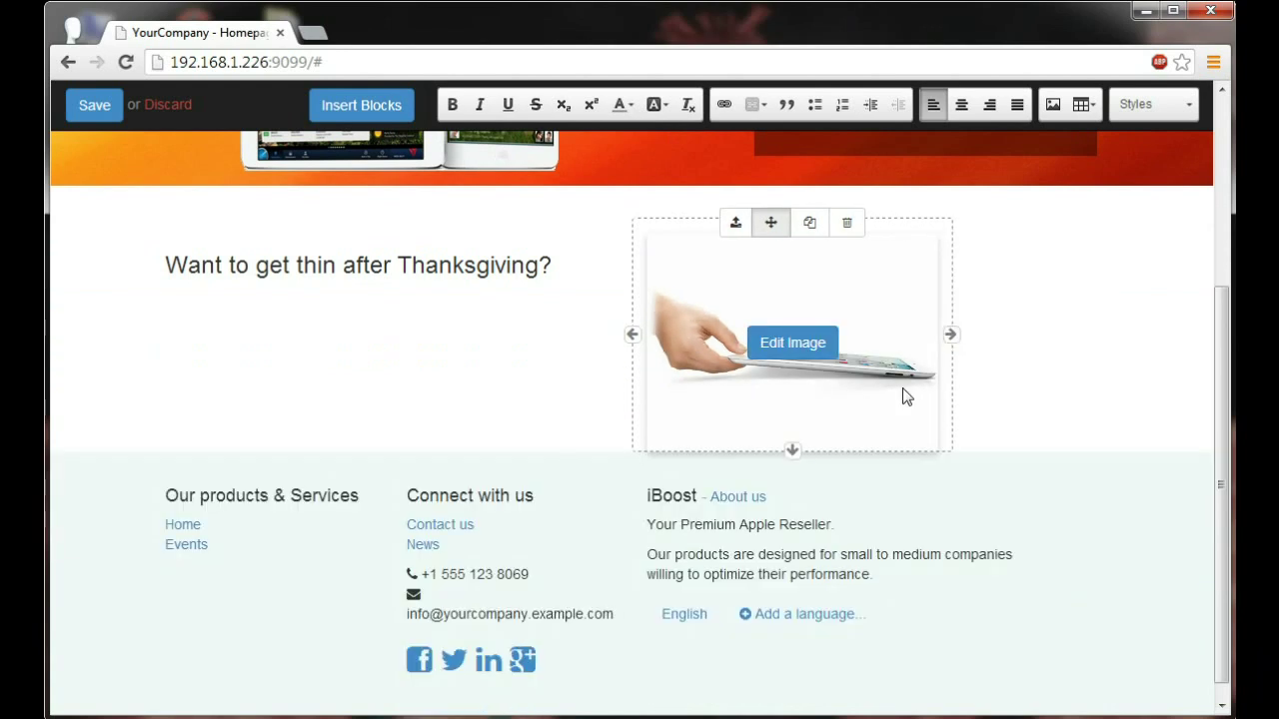
# Narrow the Thanksgiving heading, duplicate it, and place the copy right of the picture.
pyautogui.click(428, 264)
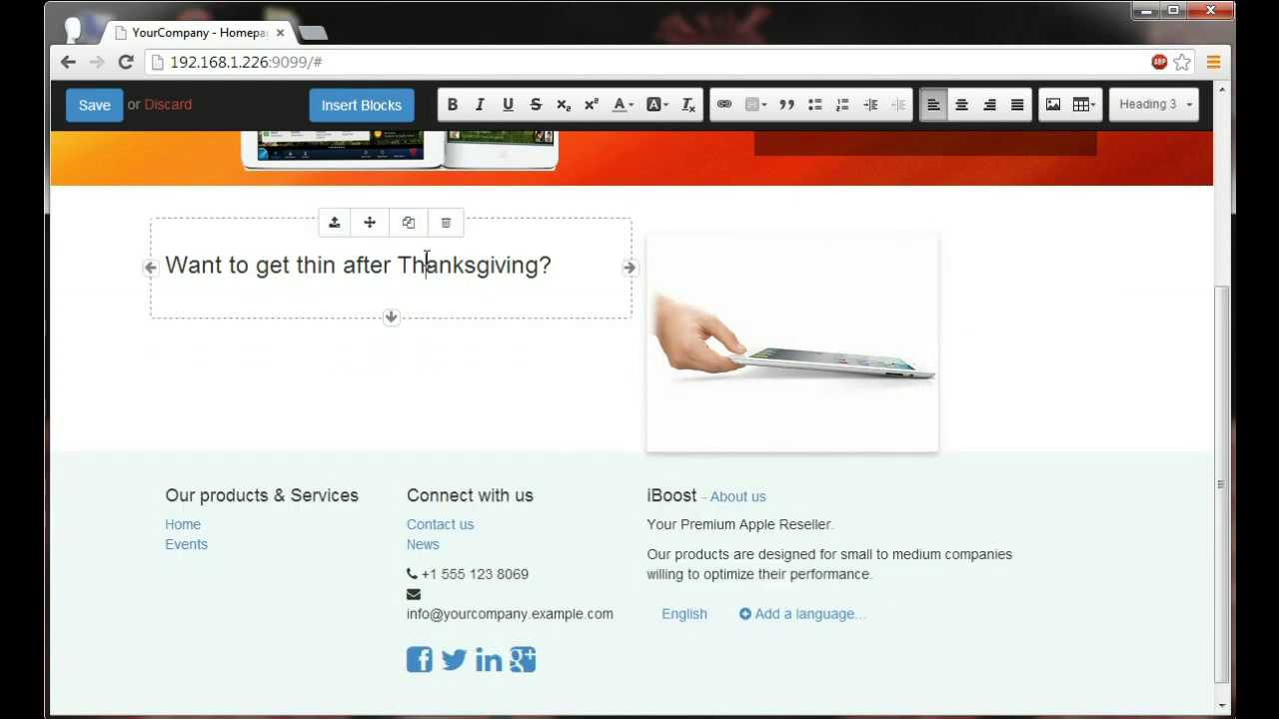
pyautogui.moveTo(629, 267); pyautogui.dragTo(441, 271)
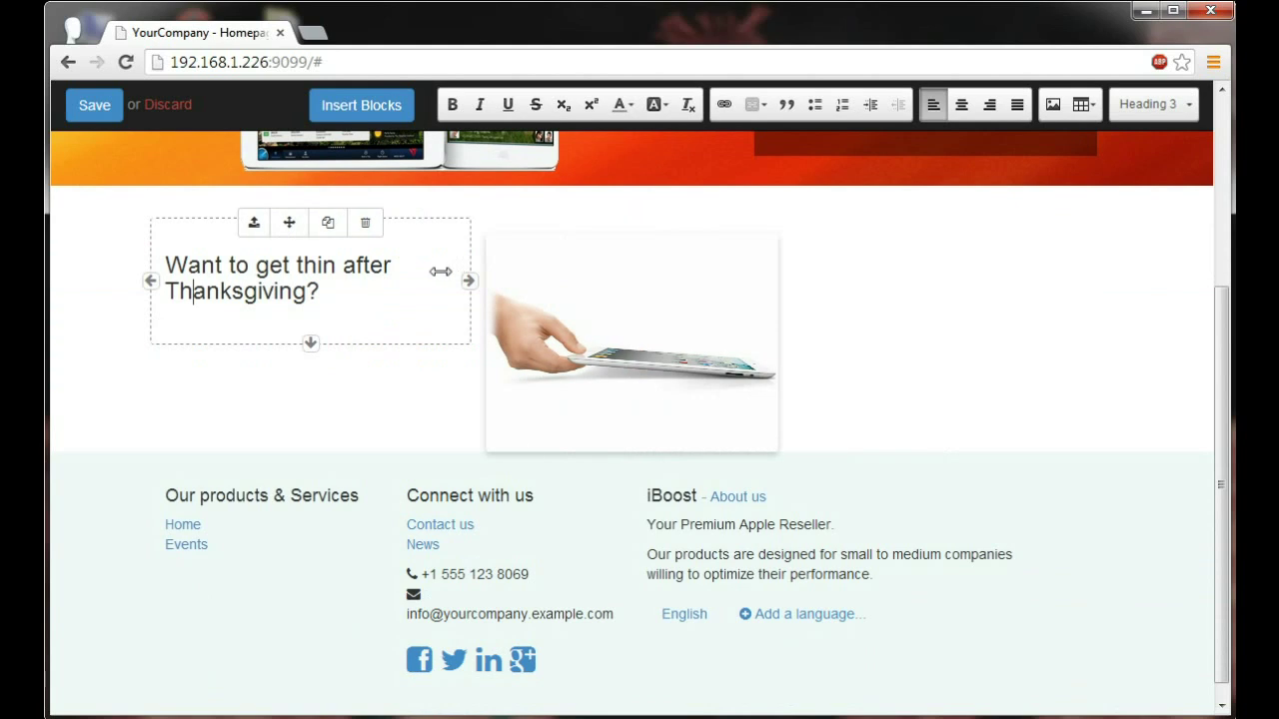
pyautogui.click(329, 223)
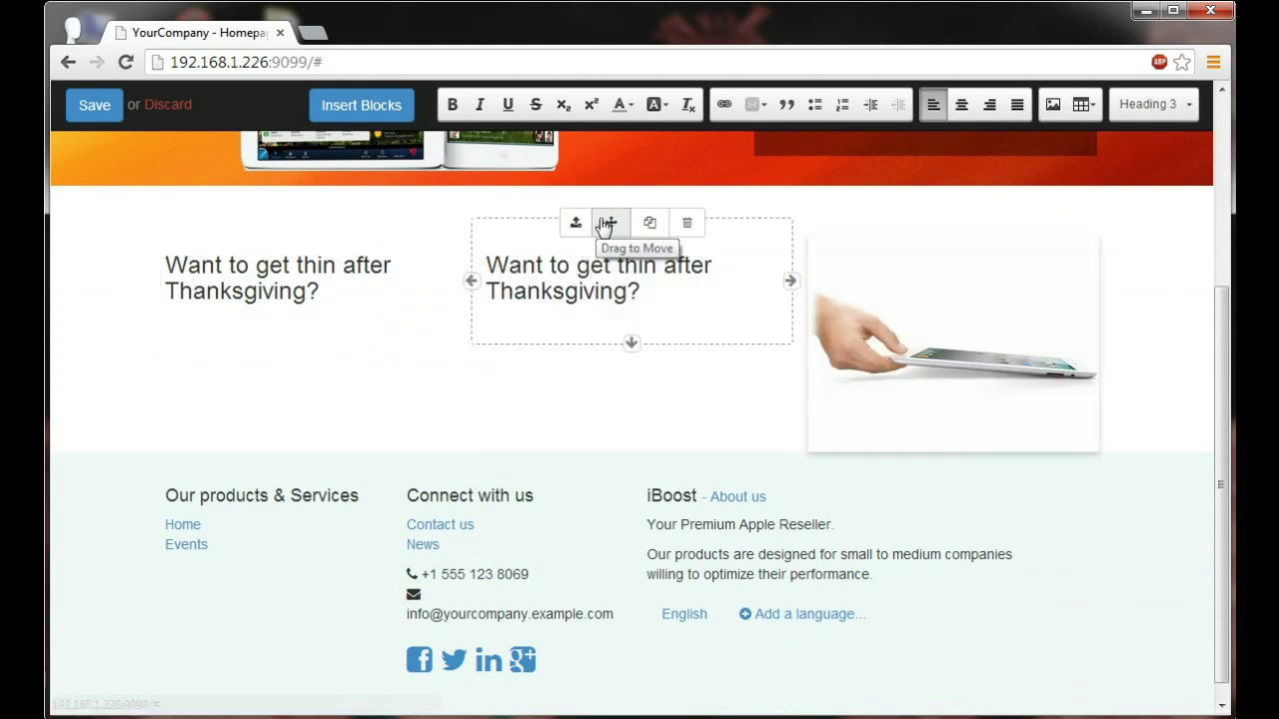
pyautogui.moveTo(605, 223)
pyautogui.mouseDown()
pyautogui.moveTo(794, 230)
pyautogui.moveTo(785, 253)
pyautogui.mouseUp()
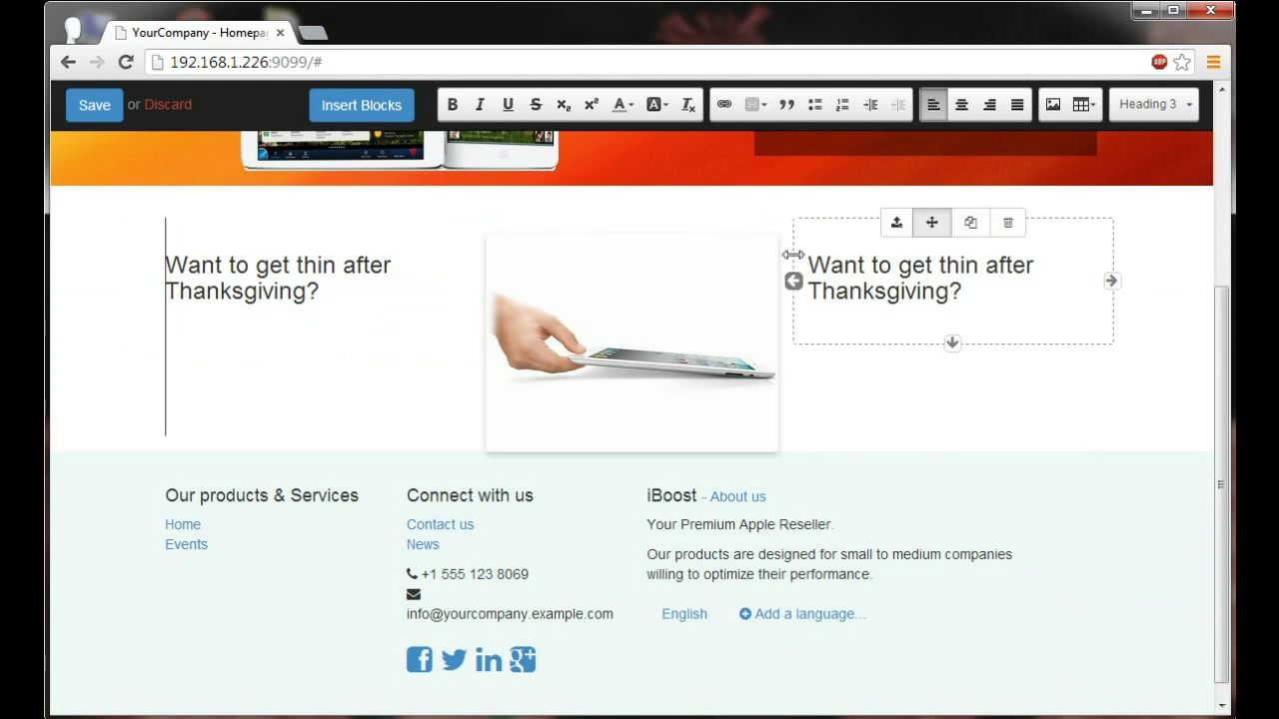
# Retype the copied heading as 'Get ultra thin with iPads!' and add bottom spacing to the section.
pyautogui.moveTo(961, 292); pyautogui.dragTo(811, 266)
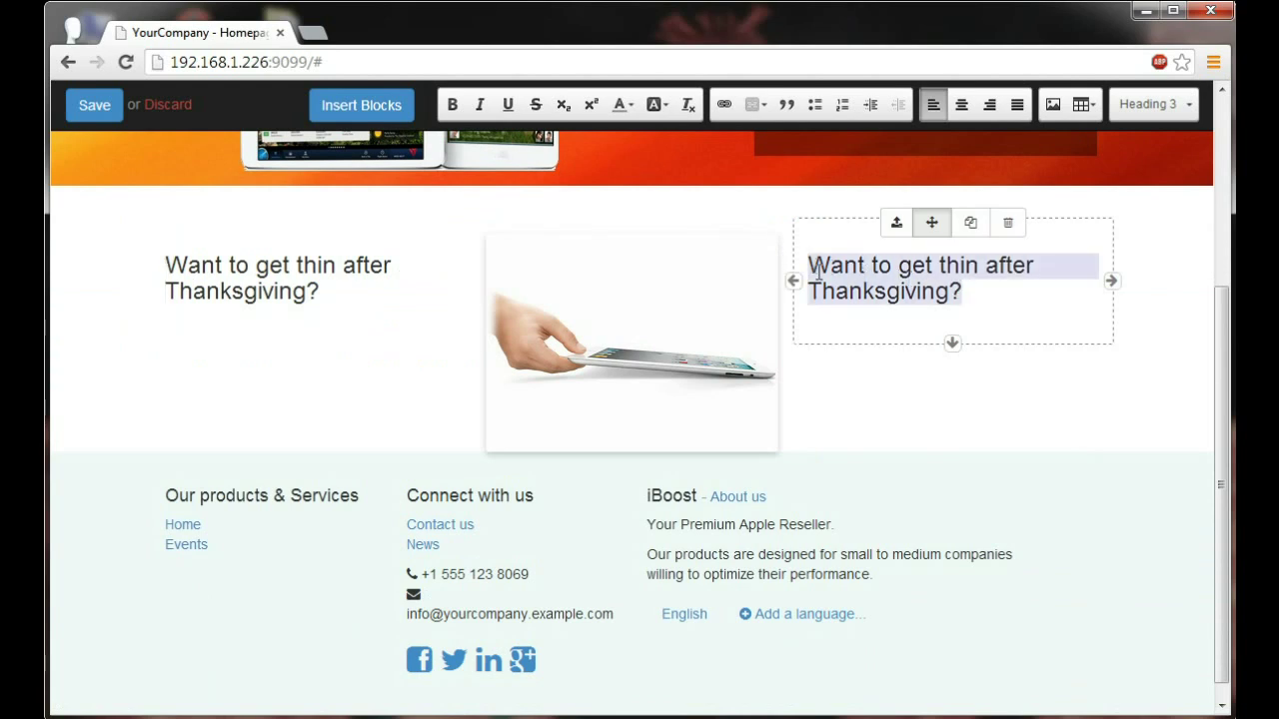
pyautogui.press('BackSpace')
pyautogui.scroll(1, 913, 357)
pyautogui.write('Get ul')
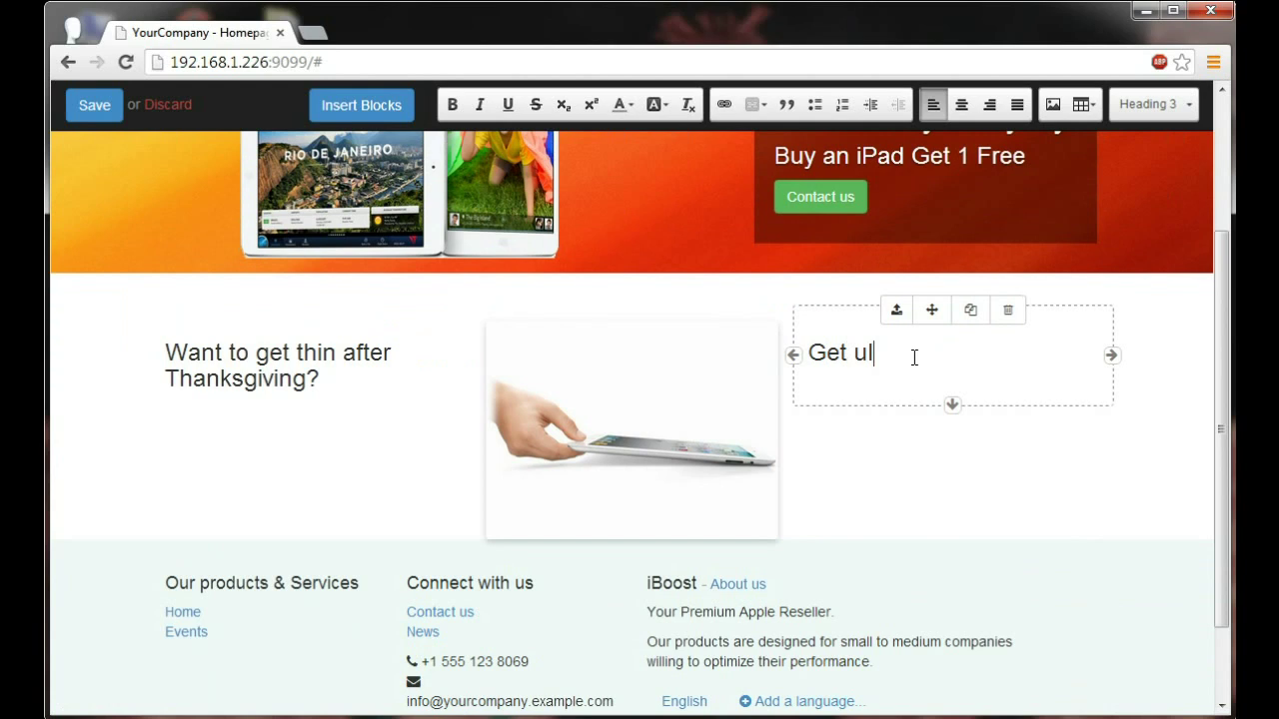
pyautogui.write('tra thin with ')
pyautogui.write('iPads!')
pyautogui.press('Return')
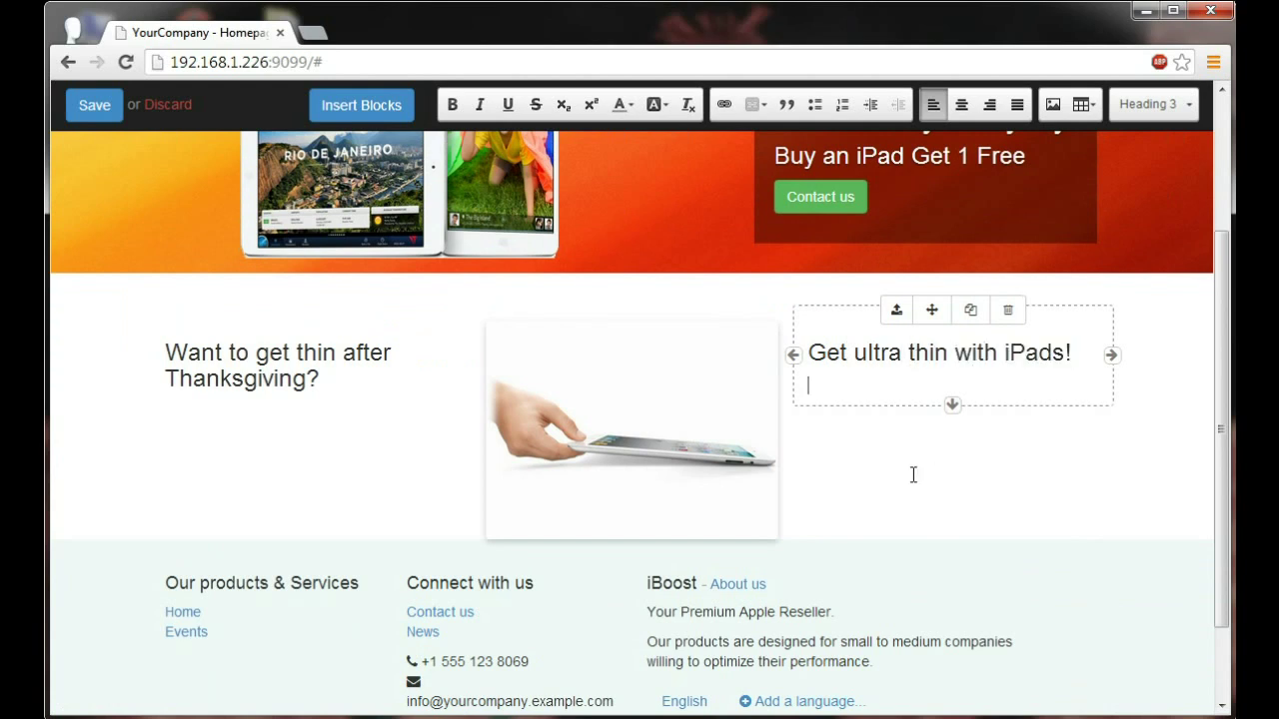
pyautogui.moveTo(632, 539); pyautogui.dragTo(631, 556)
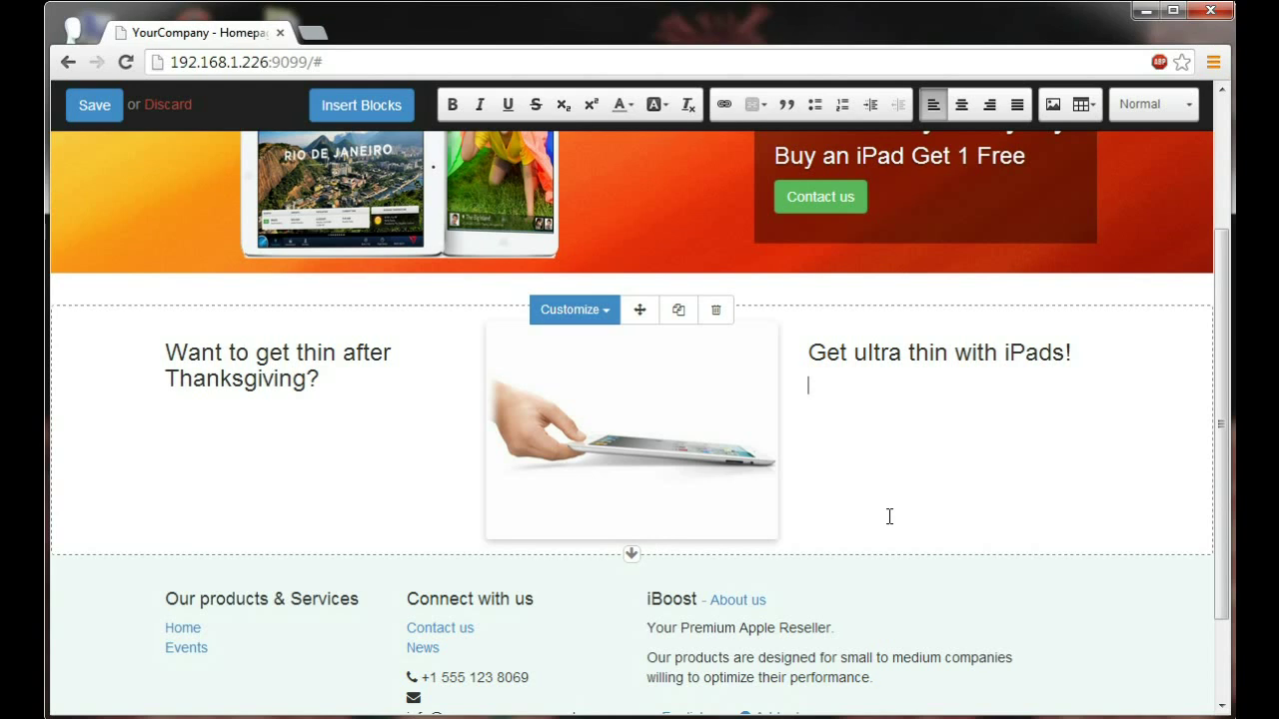
# Place a Parallax block from the Effects blocks below the three-column section.
pyautogui.click(874, 417)
pyautogui.click(372, 111)
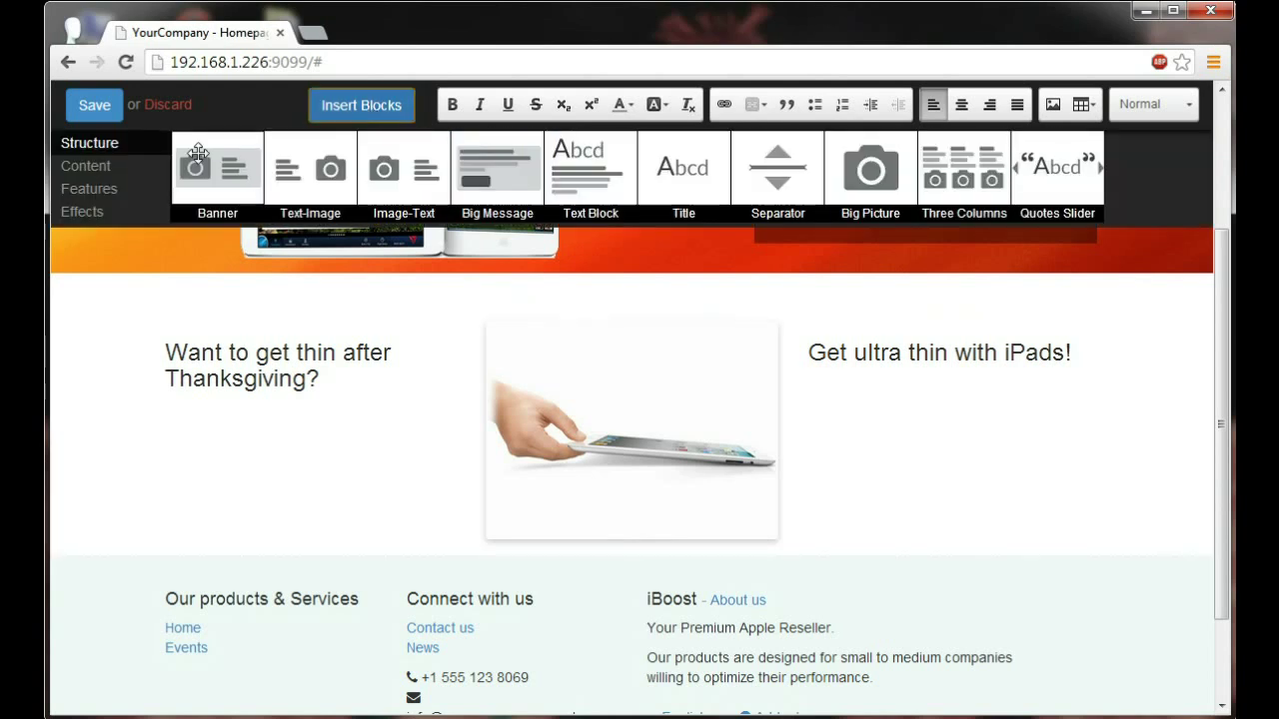
pyautogui.click(92, 214)
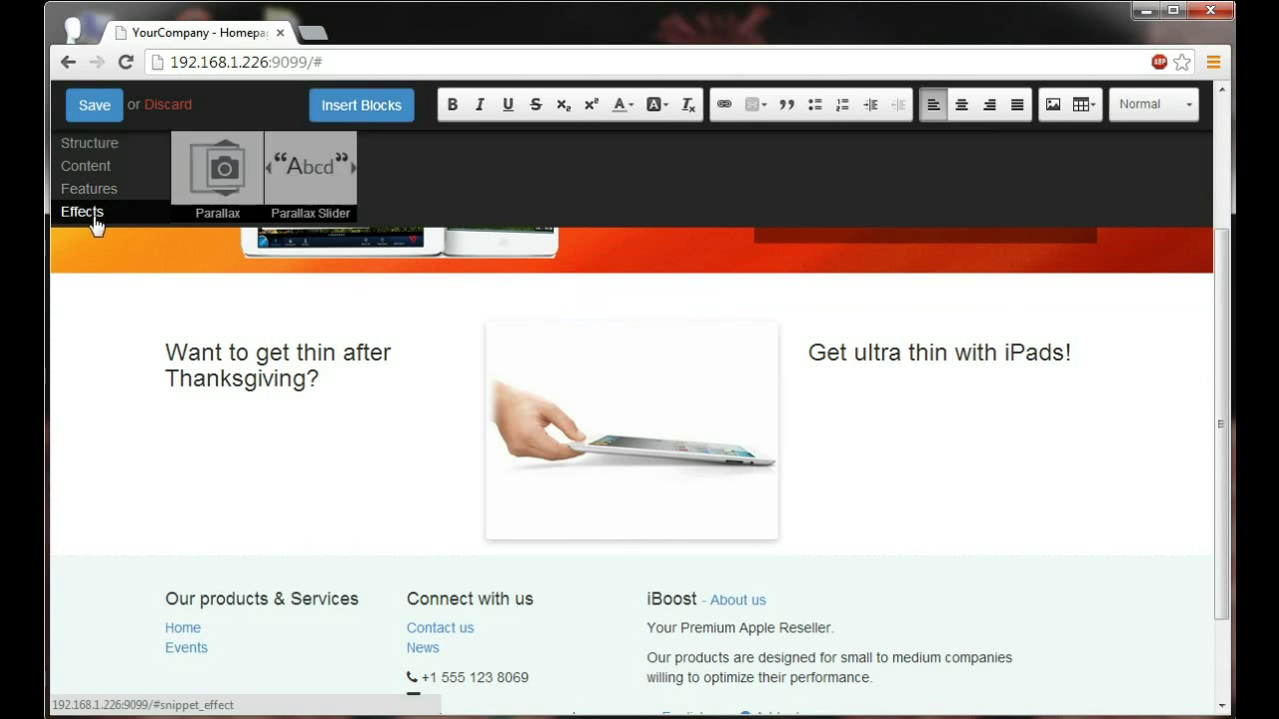
pyautogui.moveTo(185, 189)
pyautogui.mouseDown()
pyautogui.moveTo(271, 477)
pyautogui.moveTo(289, 596)
pyautogui.mouseUp()
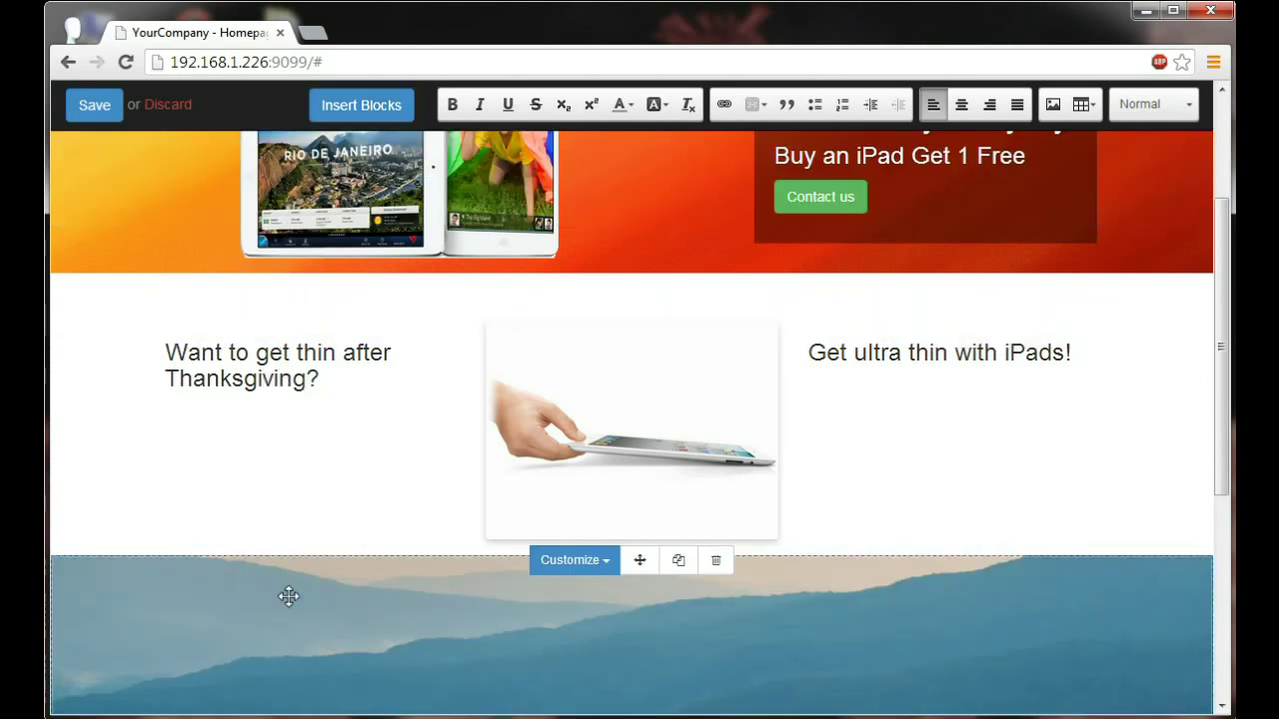
pyautogui.scroll(-1, 289, 596)
pyautogui.scroll(-2, 297, 598)
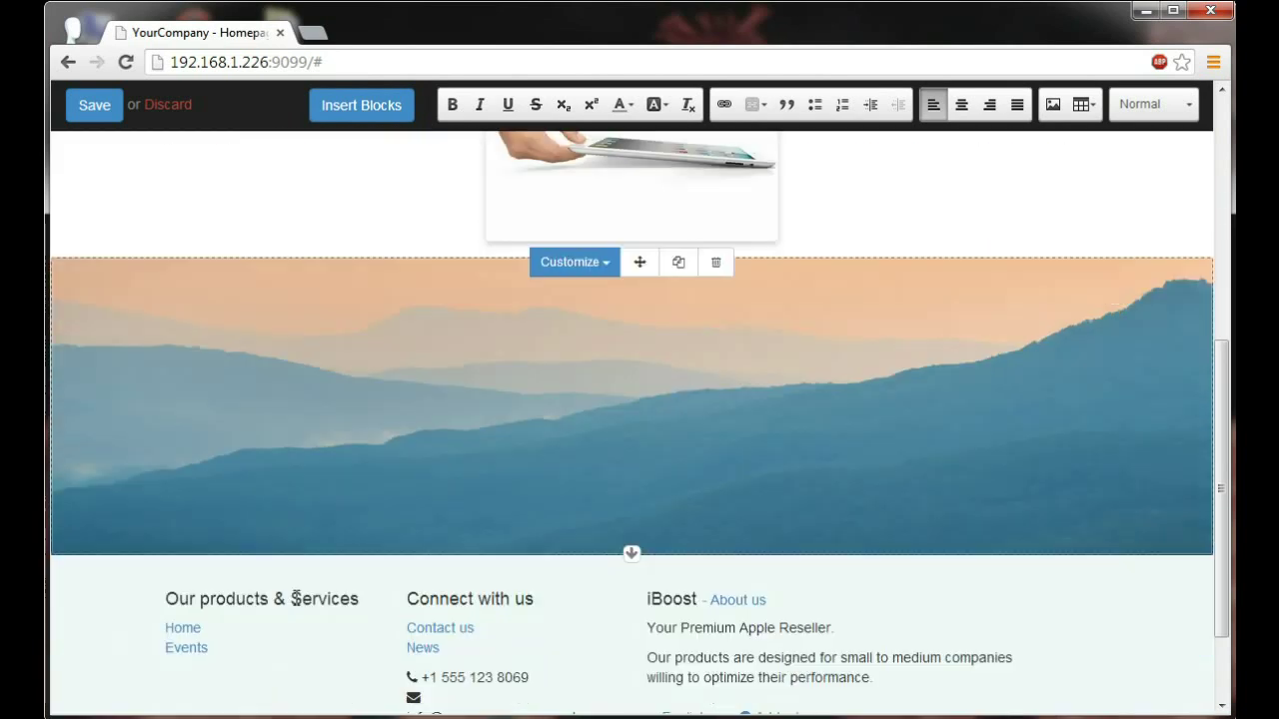
pyautogui.scroll(1, 413, 502)
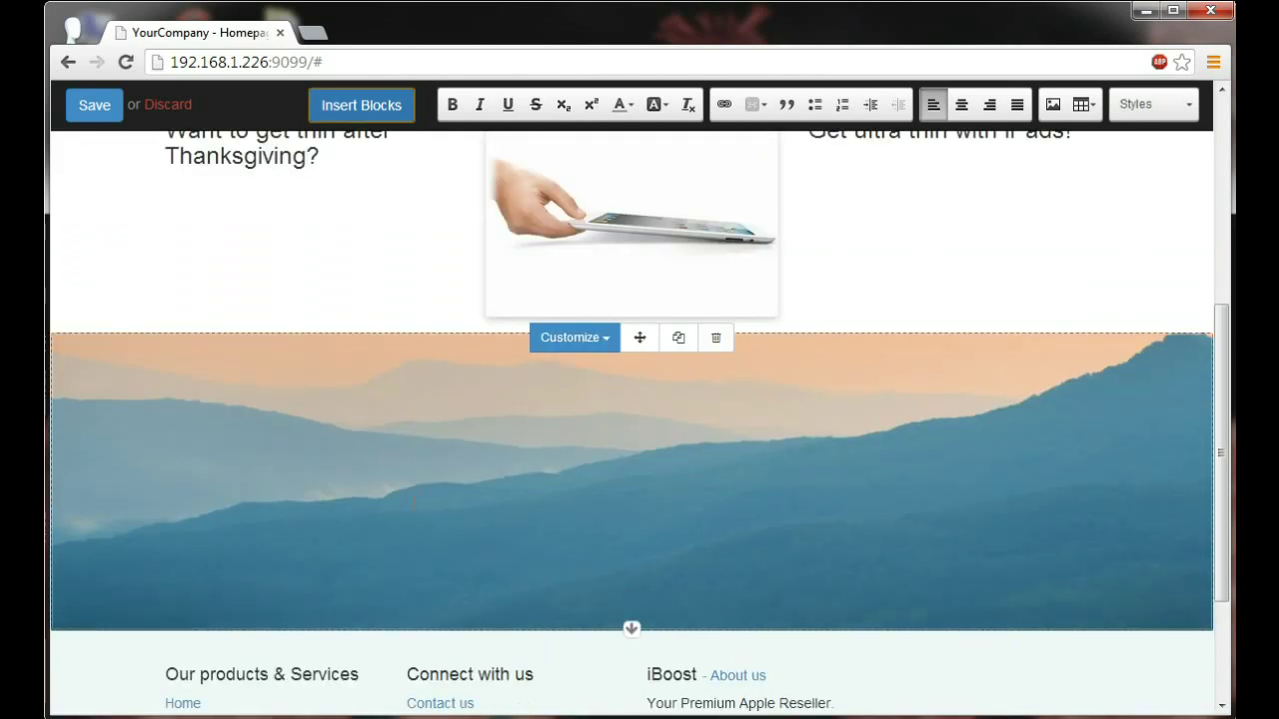
pyautogui.click(569, 340)
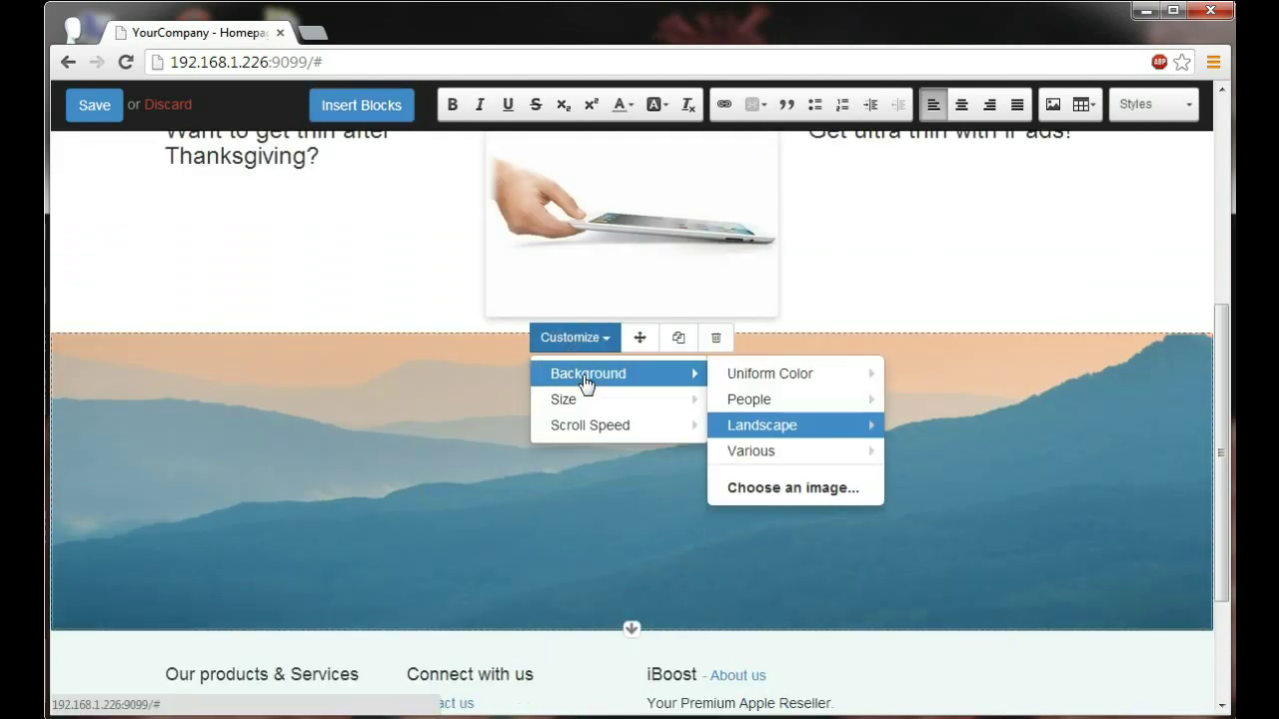
pyautogui.moveTo(588, 374)
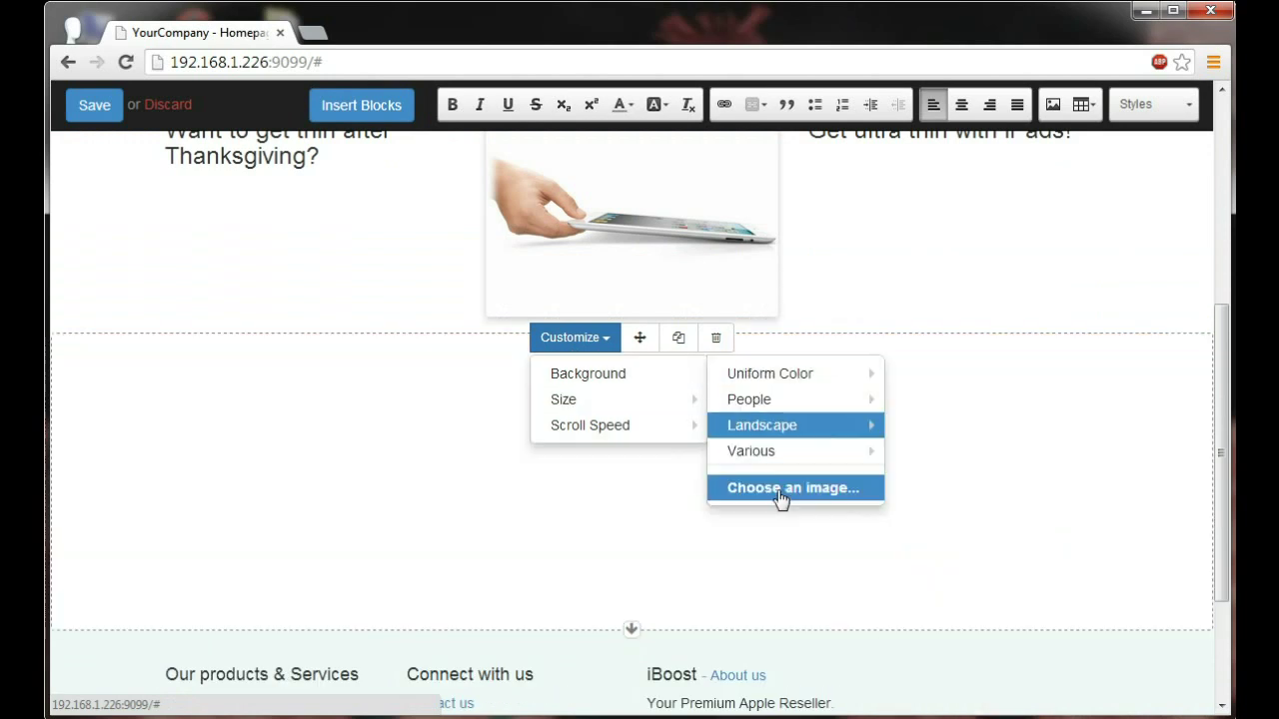
# Give the parallax a sky-and-road background with Slow scroll speed.
pyautogui.click(780, 498)
pyautogui.click(636, 317)
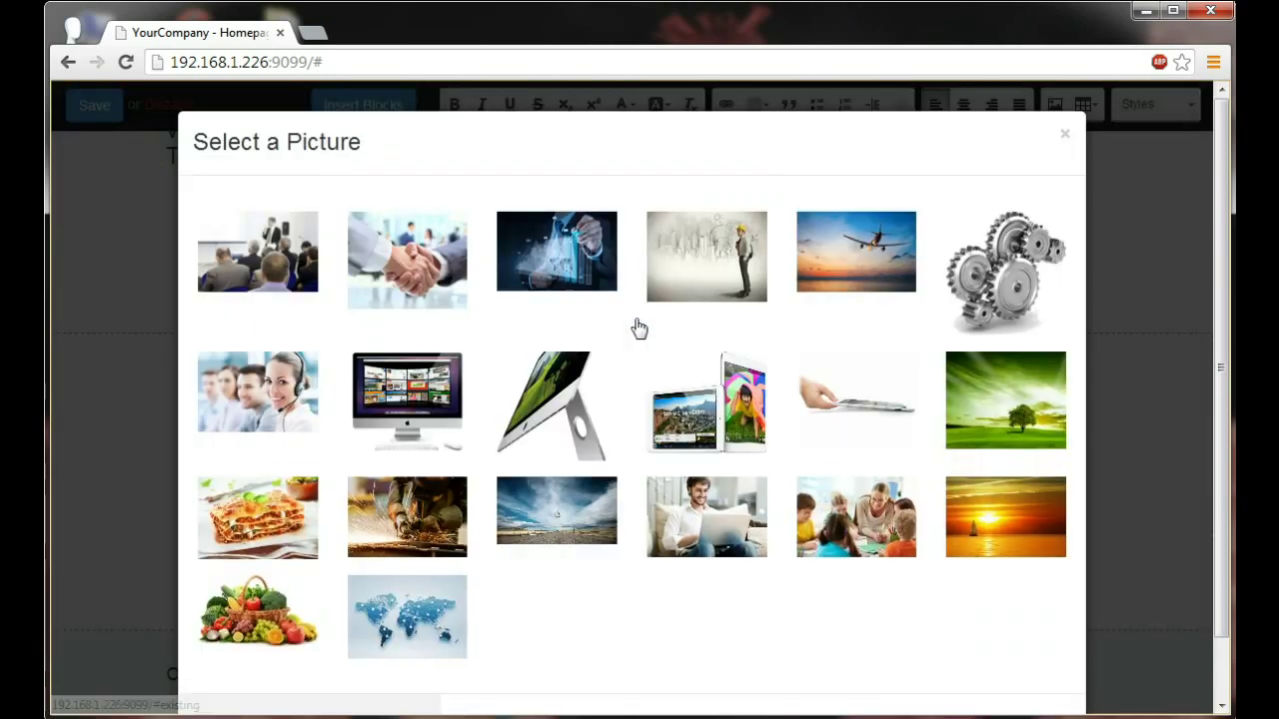
pyautogui.click(585, 512)
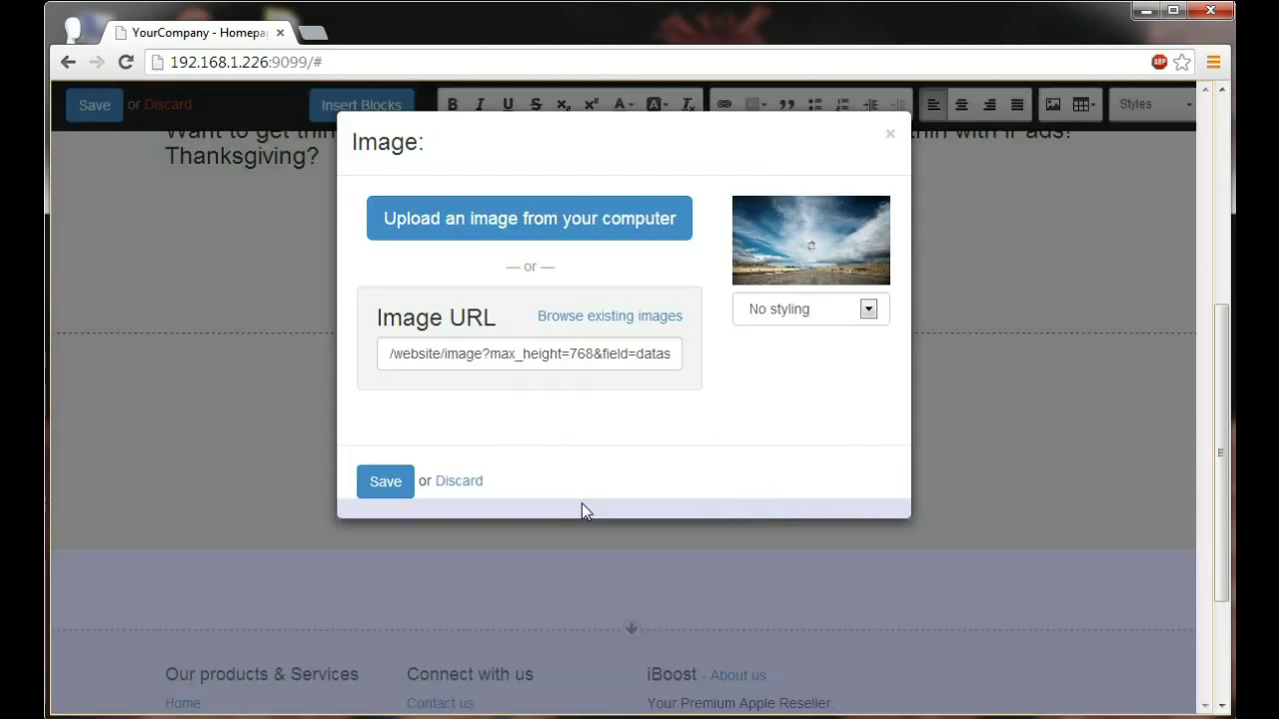
pyautogui.click(385, 481)
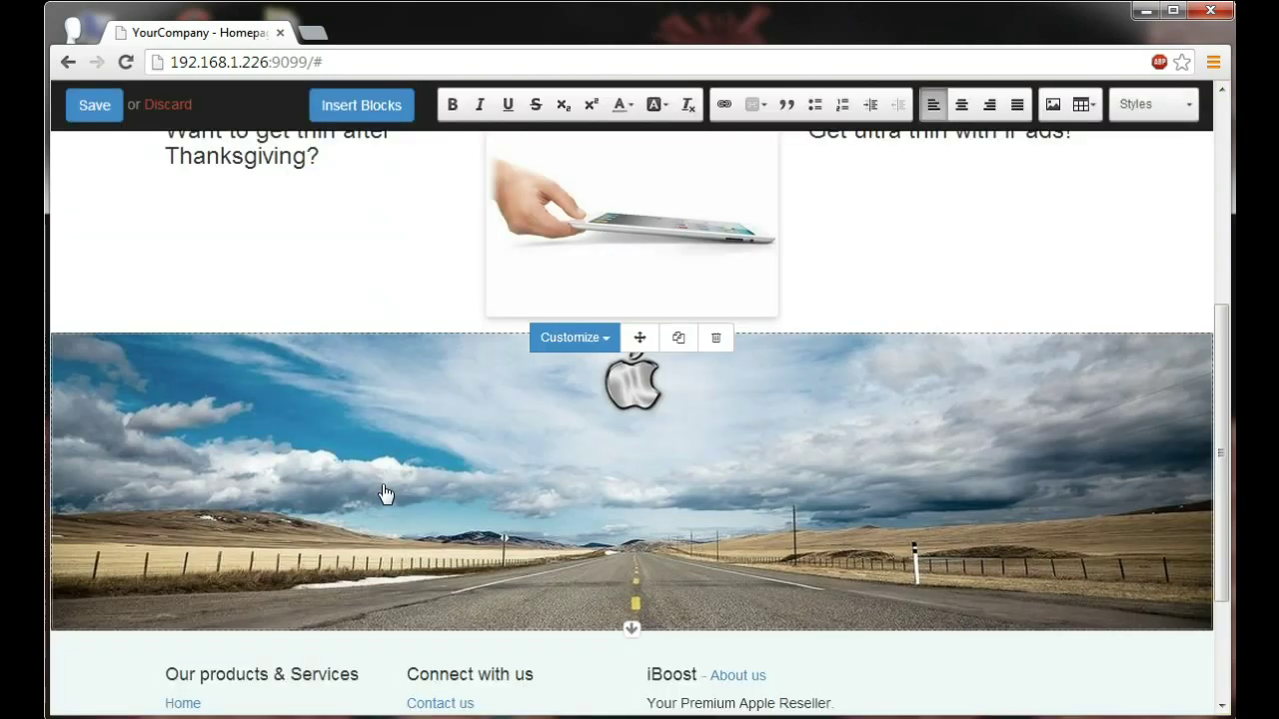
pyautogui.click(584, 340)
pyautogui.moveTo(590, 425)
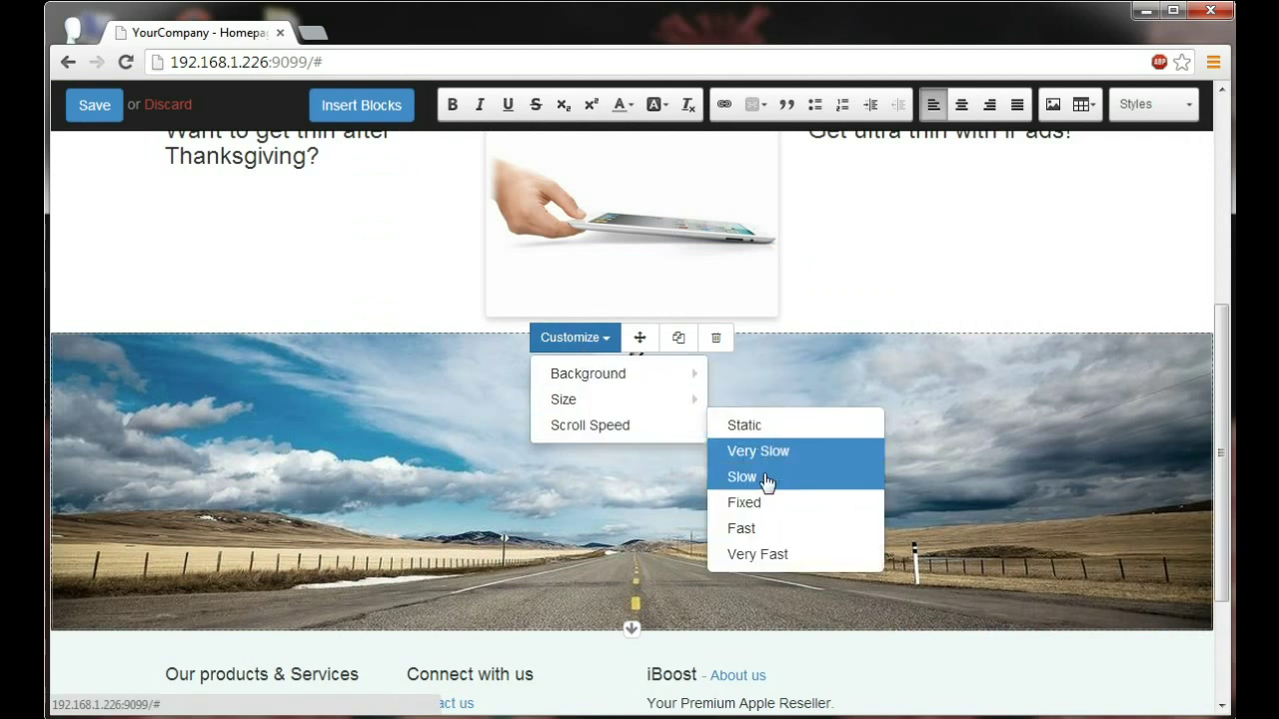
pyautogui.click(765, 479)
# Review the finished homepage and save the changes.
pyautogui.scroll(-2, 872, 283)
pyautogui.scroll(3, 872, 282)
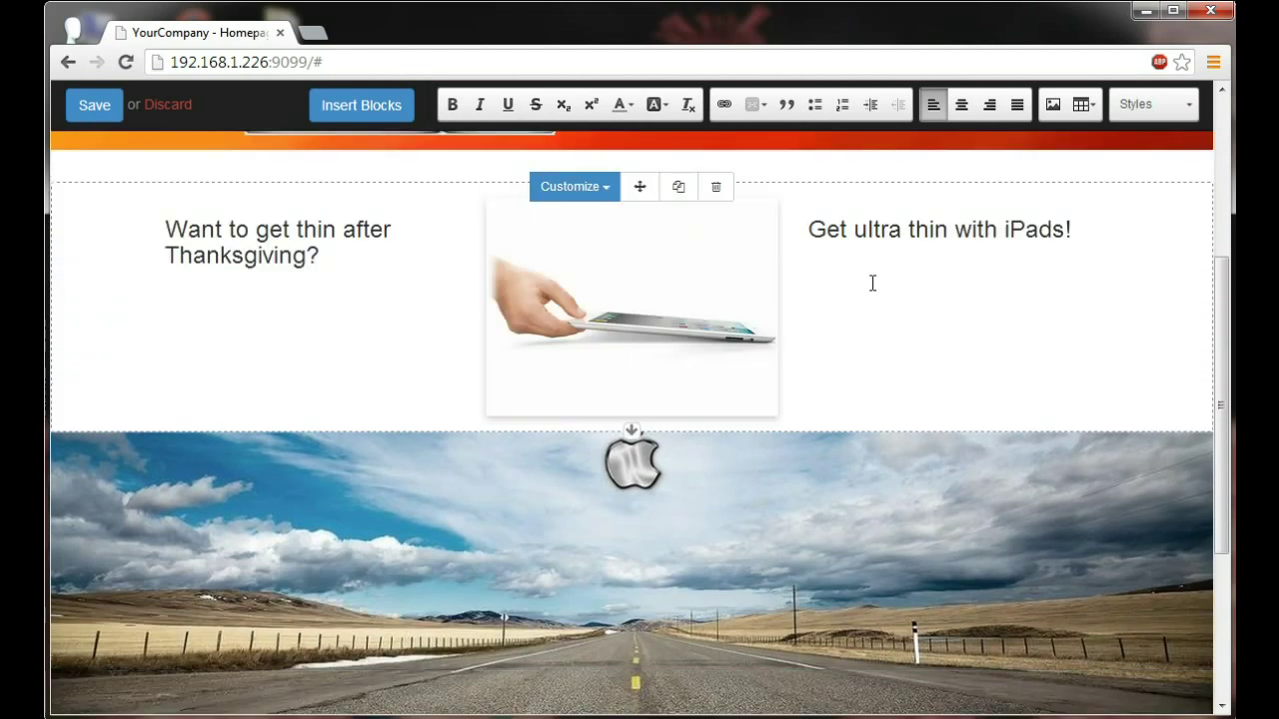
pyautogui.scroll(-1, 872, 283)
pyautogui.scroll(-1, 872, 283)
pyautogui.scroll(1, 876, 291)
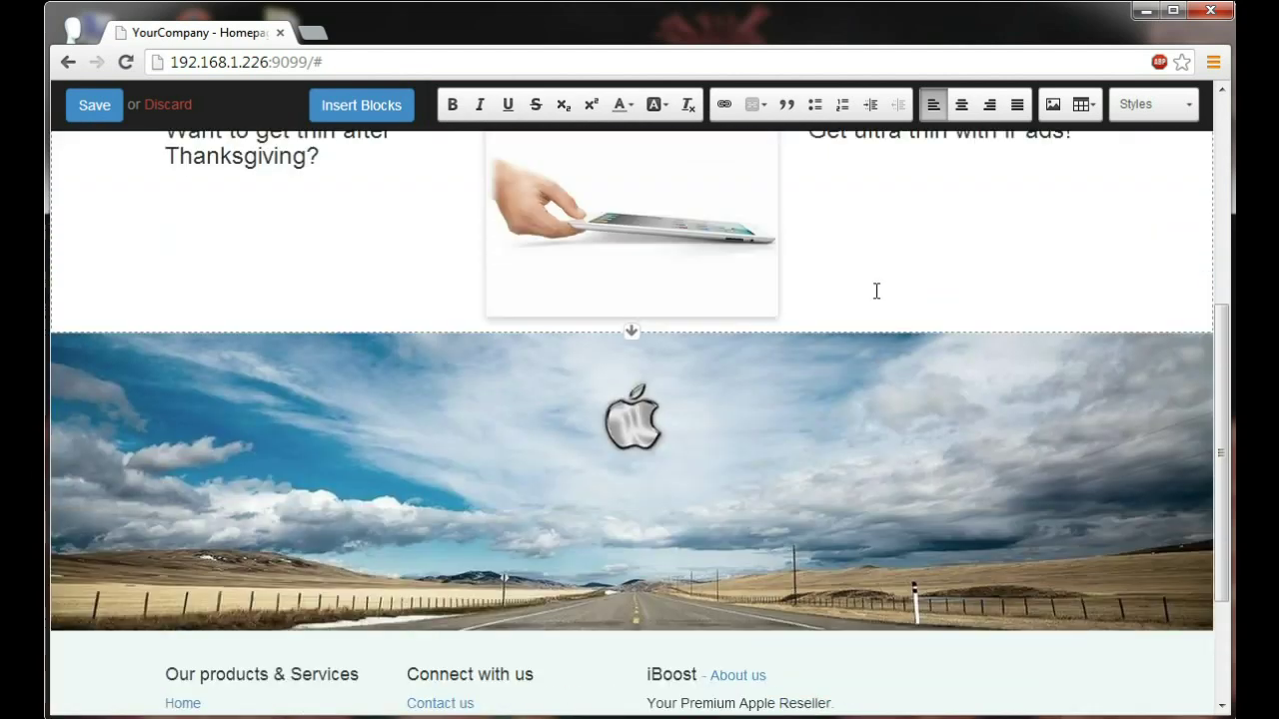
pyautogui.scroll(1, 875, 295)
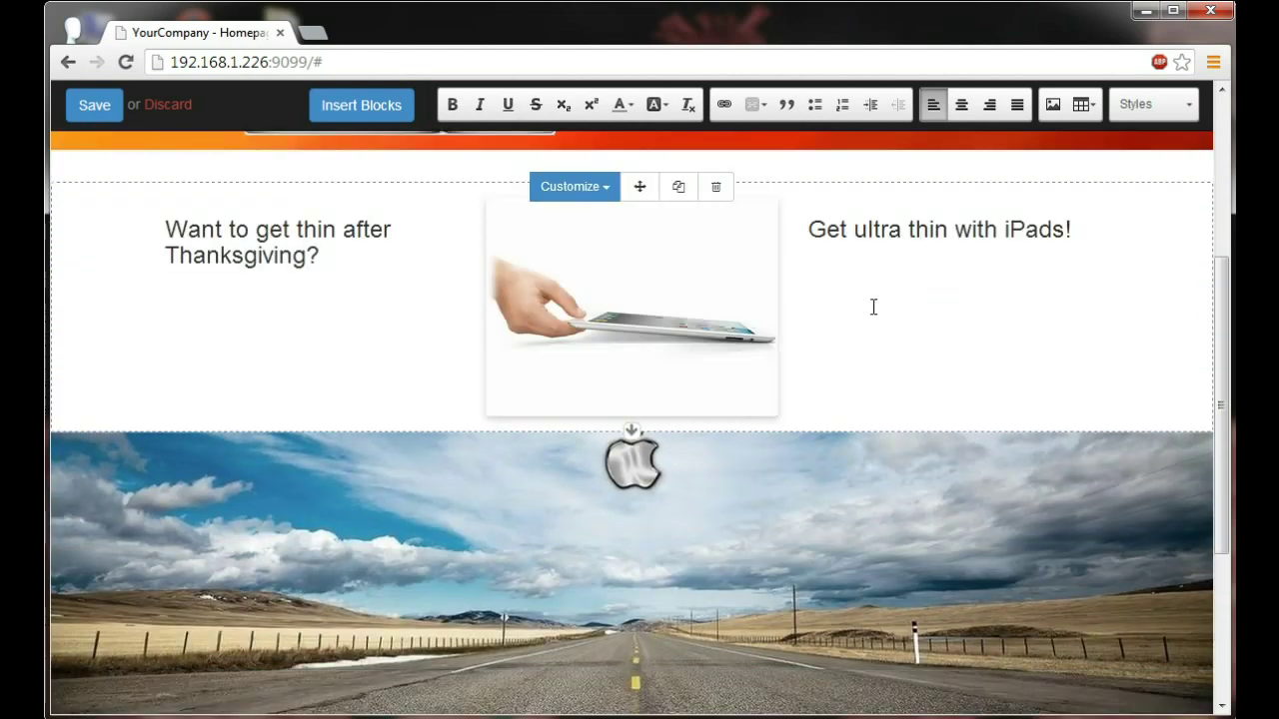
pyautogui.scroll(3, 872, 307)
pyautogui.click(96, 110)
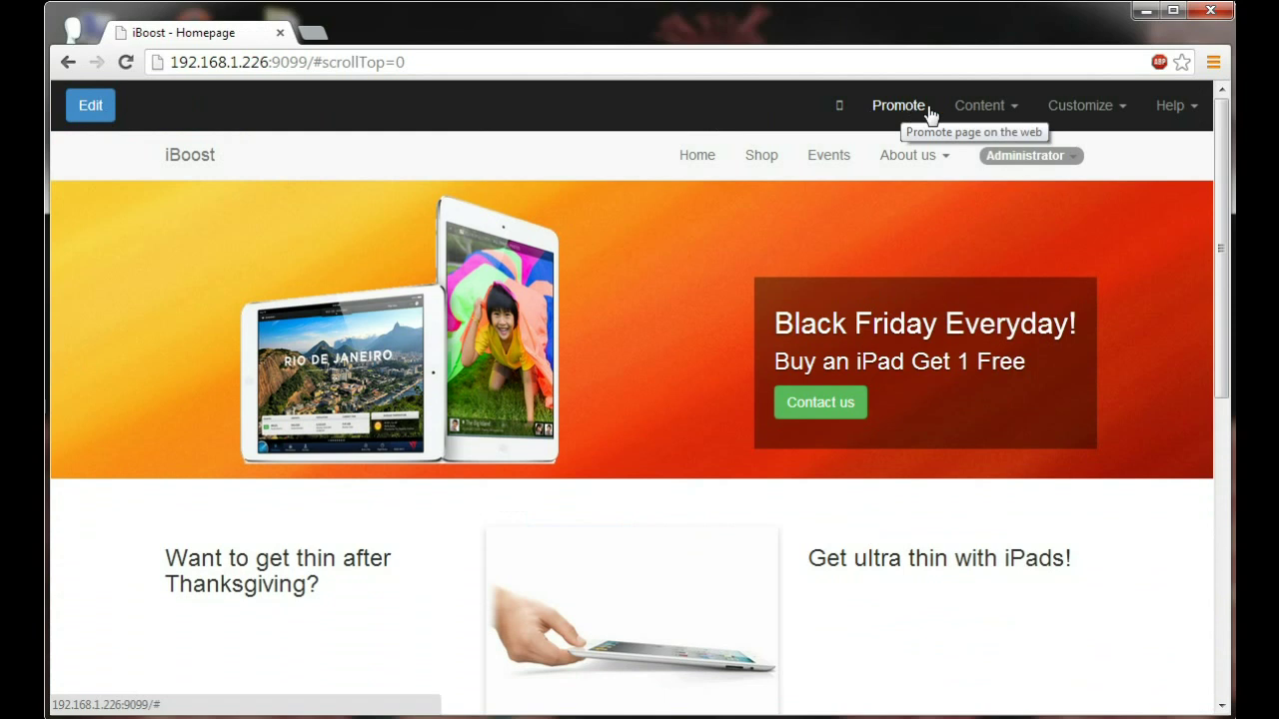
# Drag News and Contact us to the top menu level so it reads Home, Shop, Contact us, Events, News, About us.
pyautogui.click(994, 112)
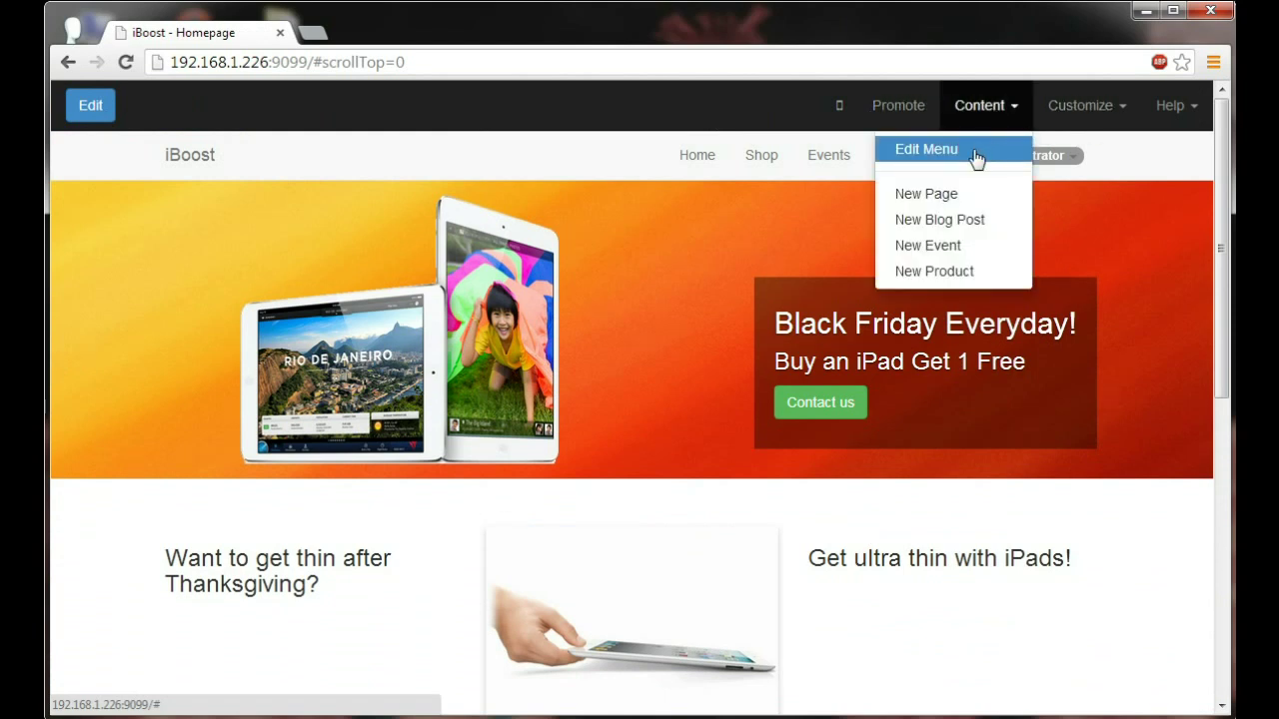
pyautogui.click(974, 155)
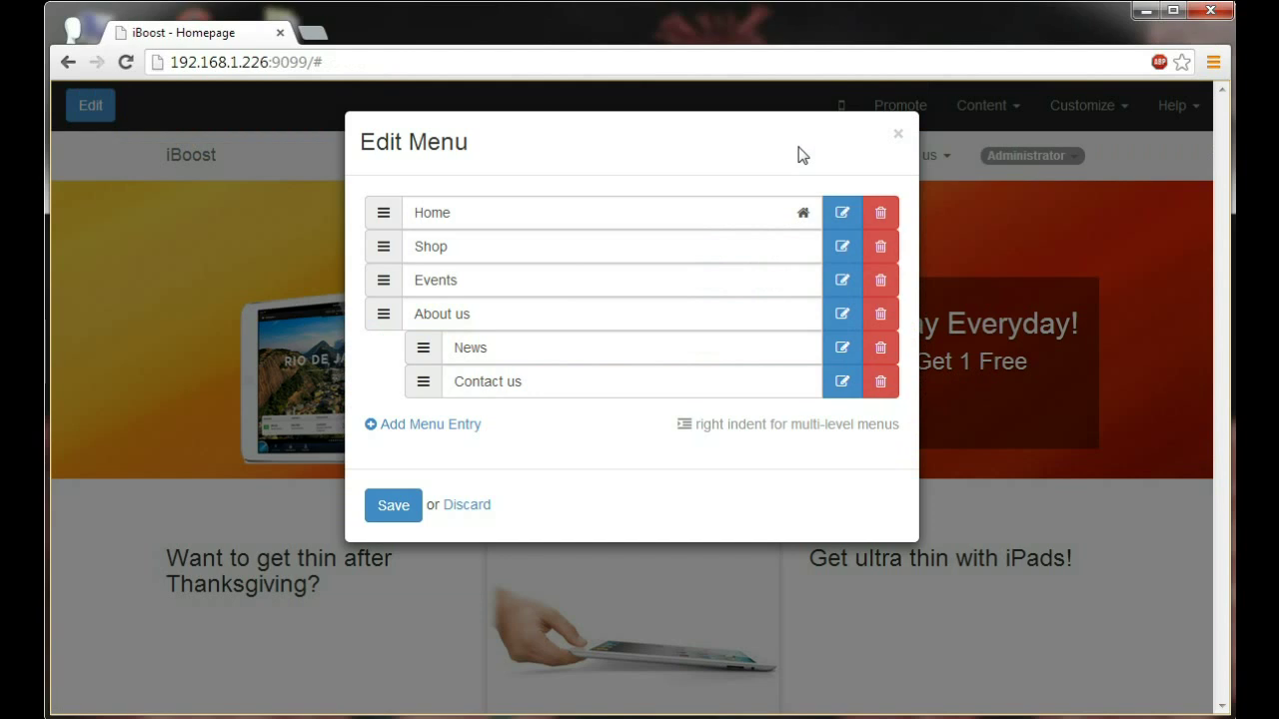
pyautogui.moveTo(417, 348)
pyautogui.mouseDown()
pyautogui.moveTo(387, 310)
pyautogui.moveTo(370, 314)
pyautogui.mouseUp()
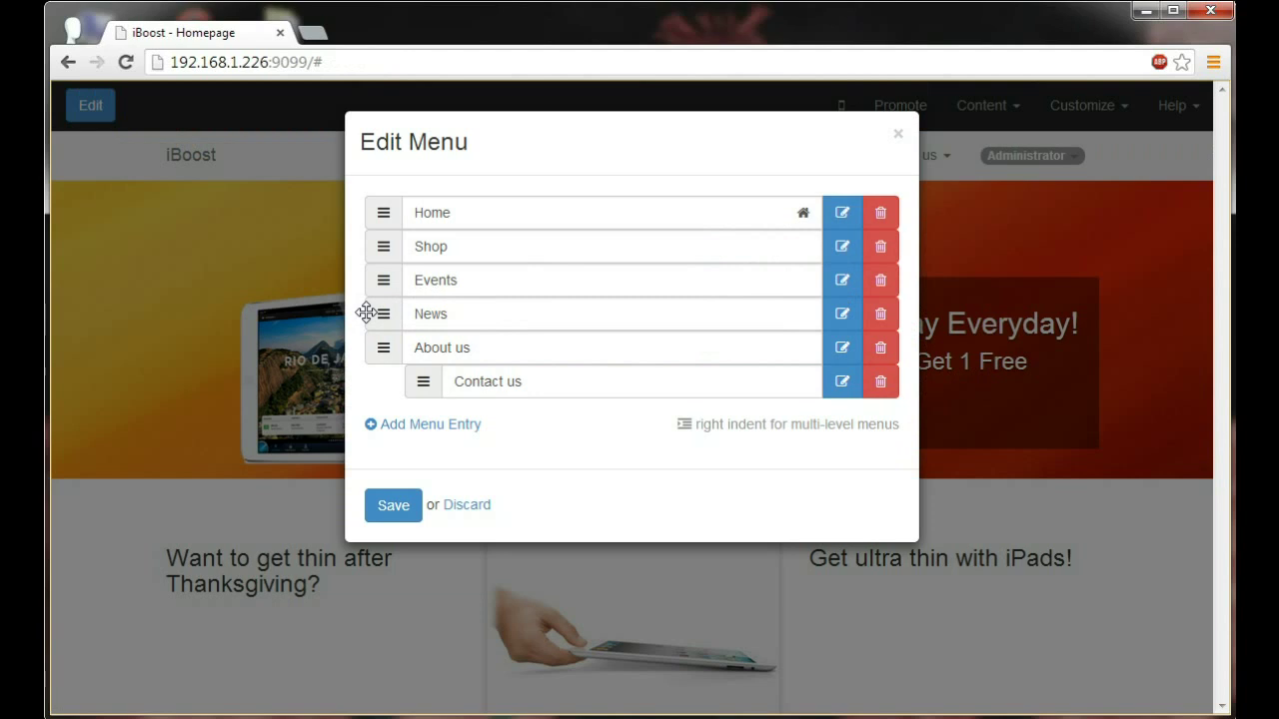
pyautogui.moveTo(423, 381); pyautogui.dragTo(370, 280)
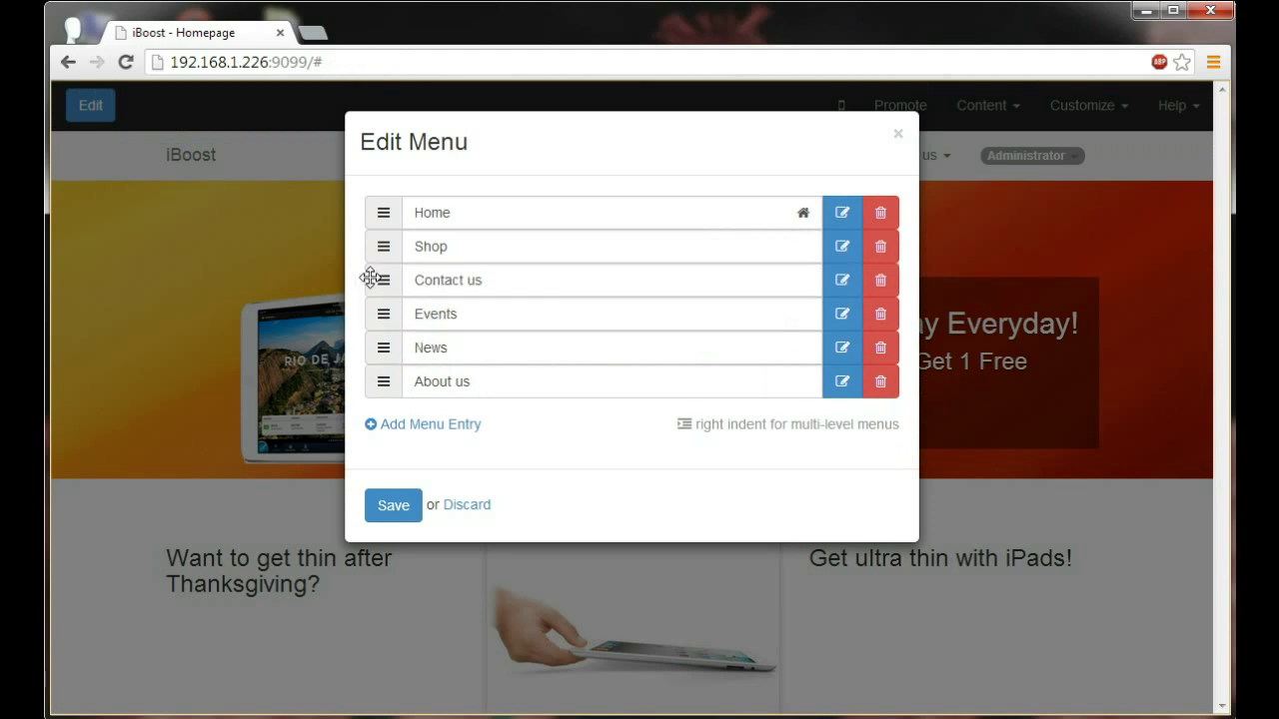
pyautogui.click(405, 503)
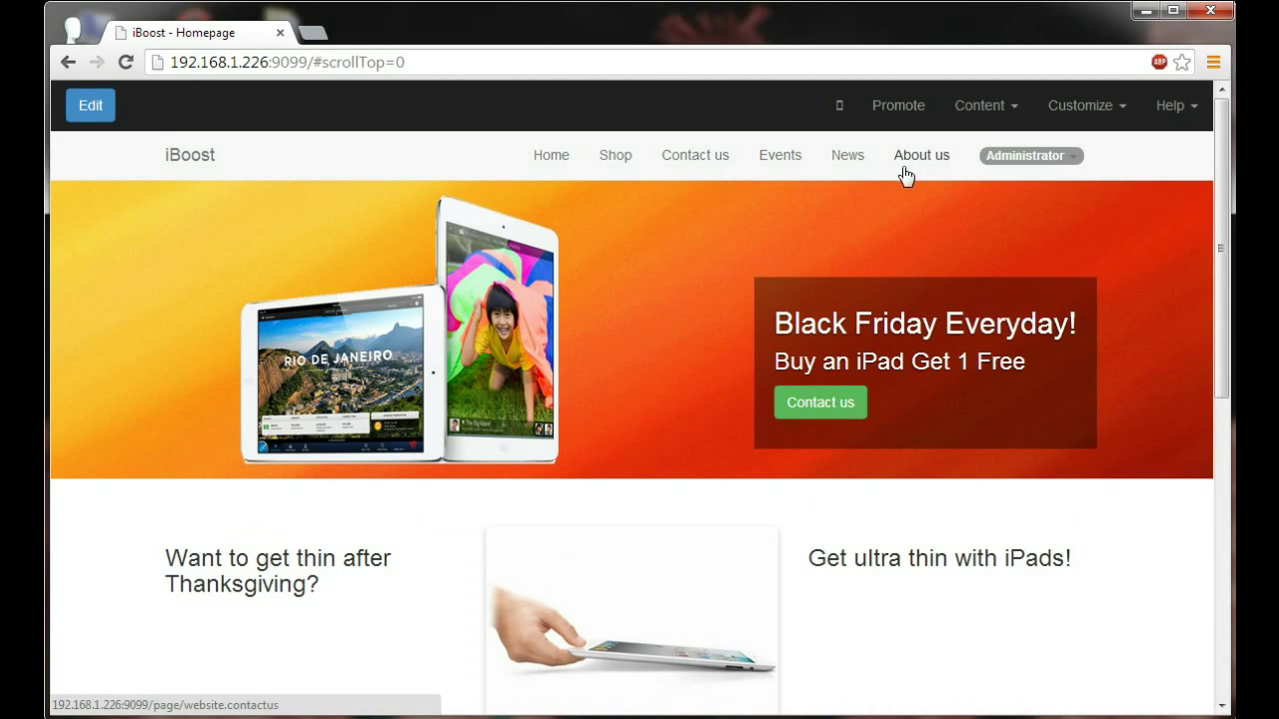
pyautogui.click(973, 112)
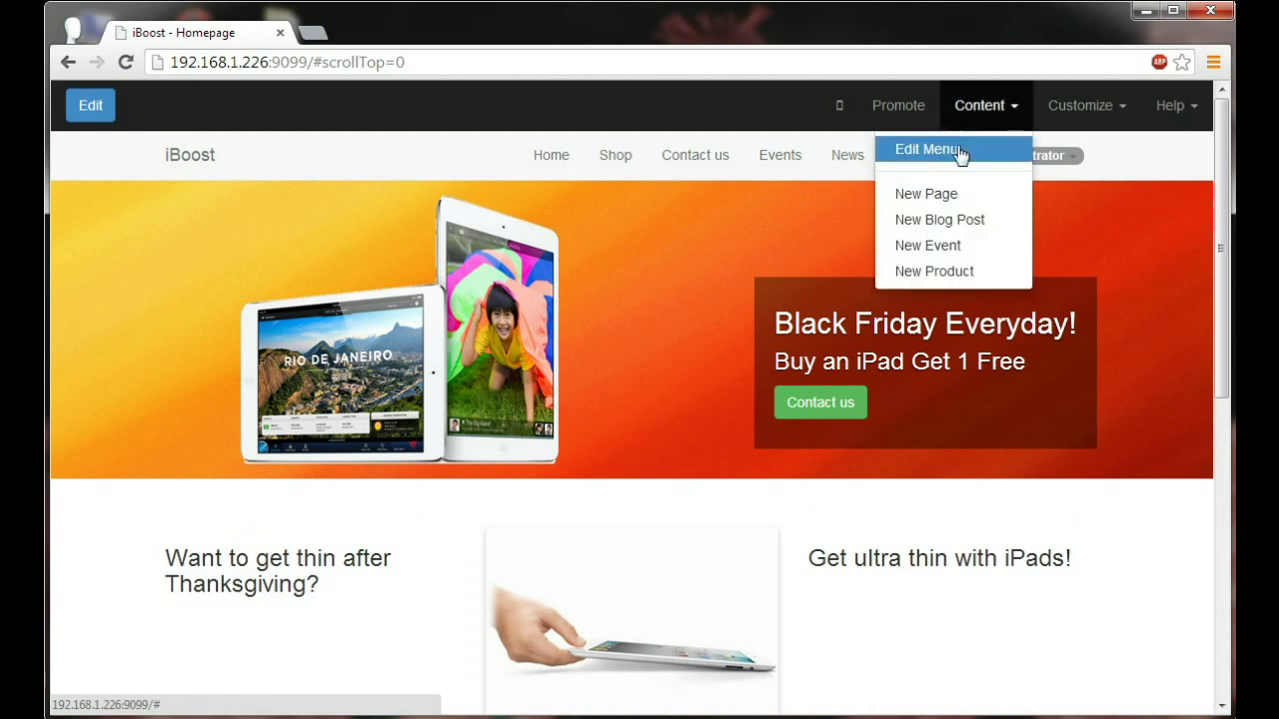
# Create a new product named 'iMac'.
pyautogui.click(954, 272)
pyautogui.write('i')
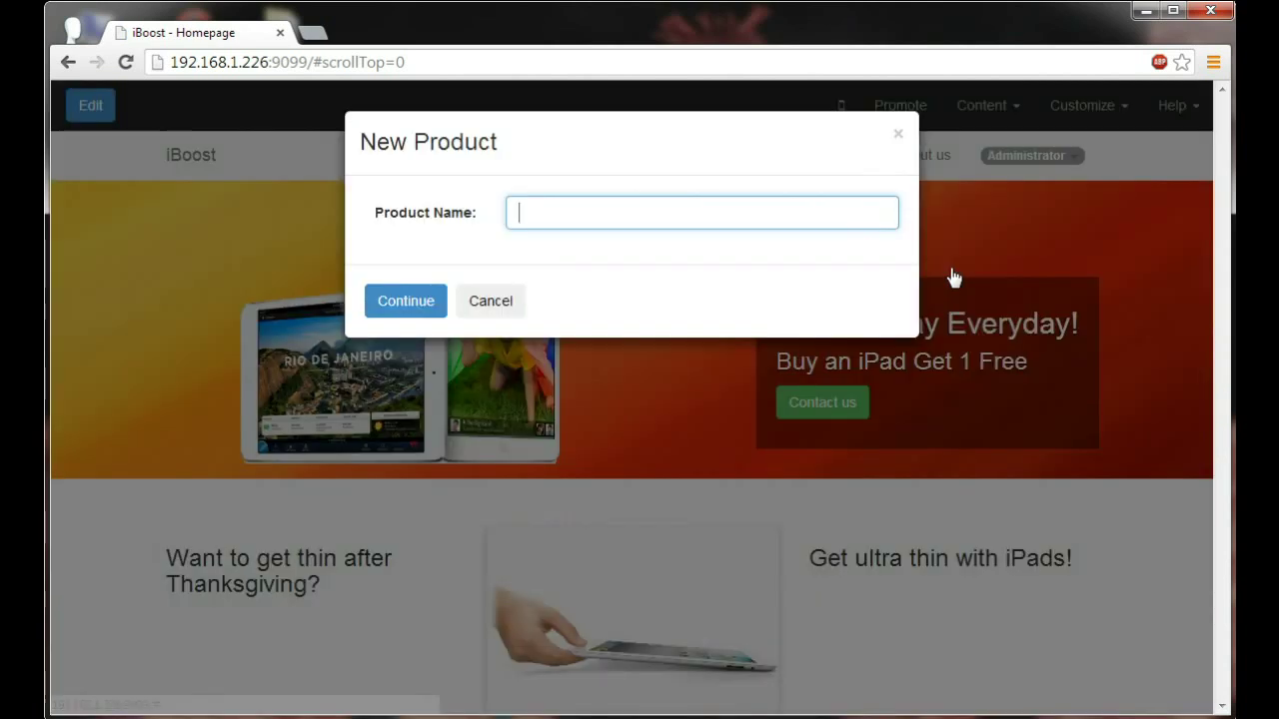
pyautogui.write('M')
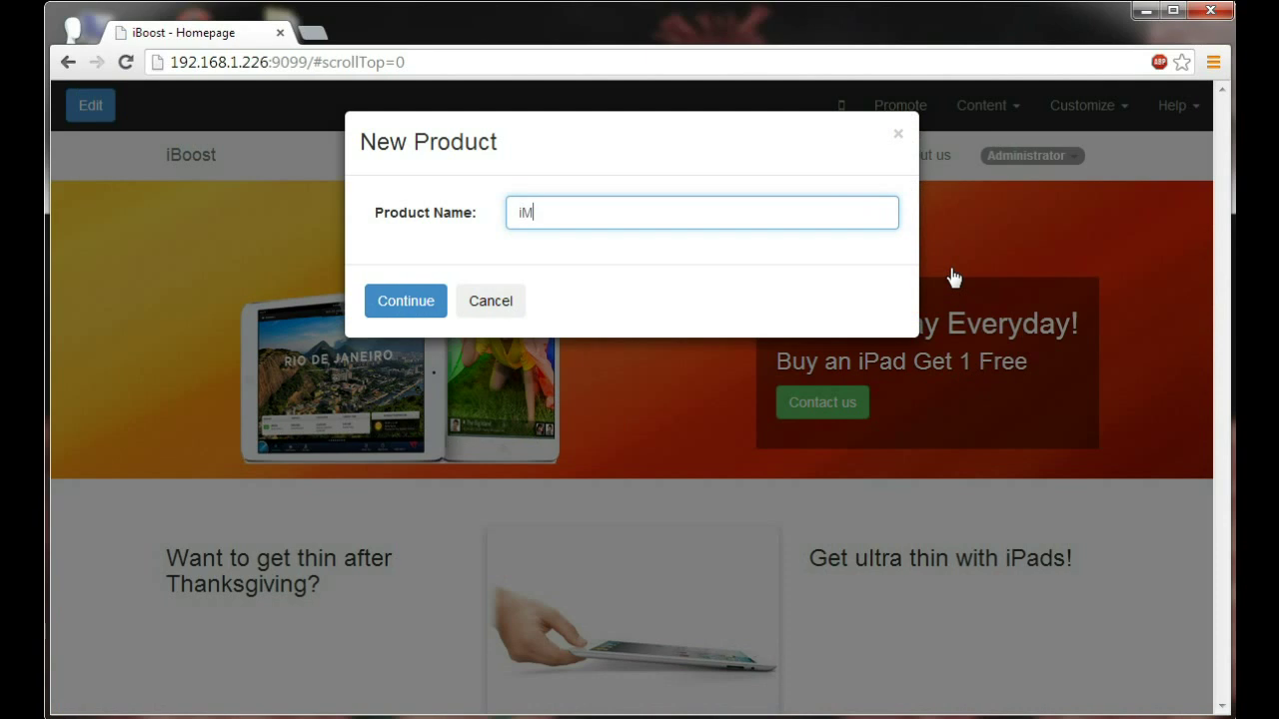
pyautogui.write('ac')
pyautogui.click(439, 301)
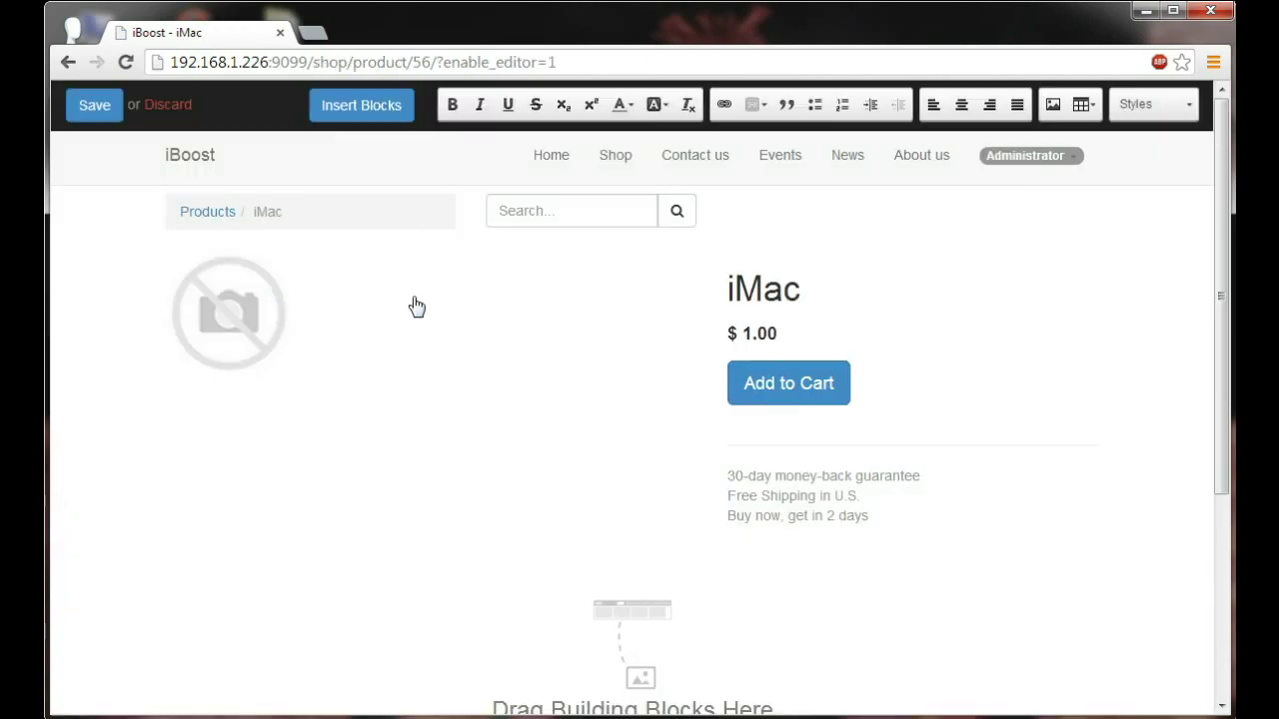
# Replace the product's placeholder image with the existing iMac computer picture.
pyautogui.click(239, 314)
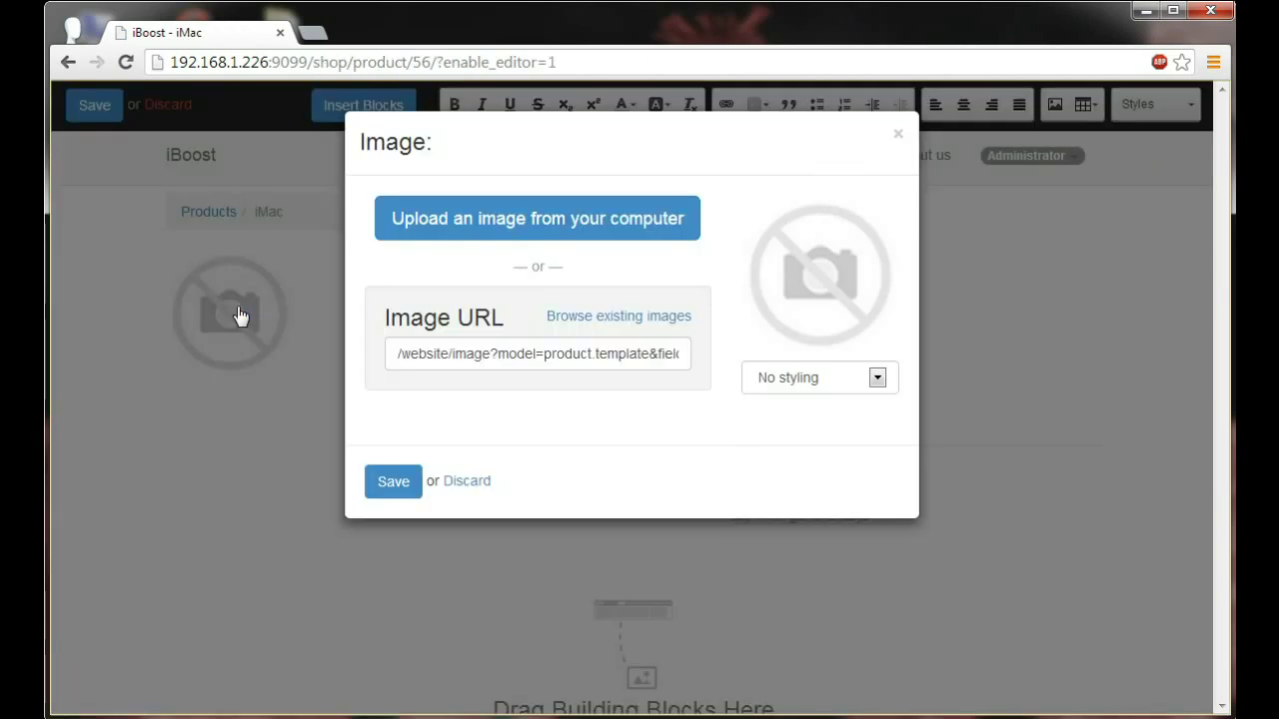
pyautogui.click(621, 322)
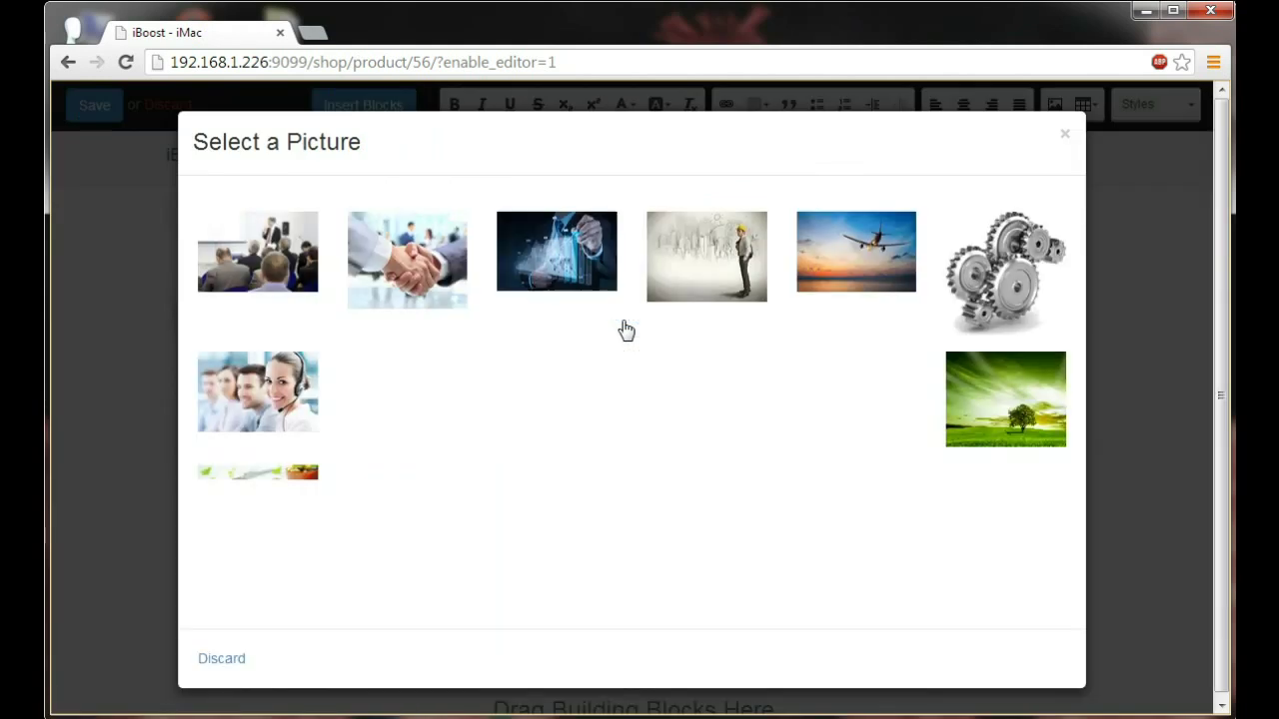
pyautogui.click(407, 414)
pyautogui.click(393, 480)
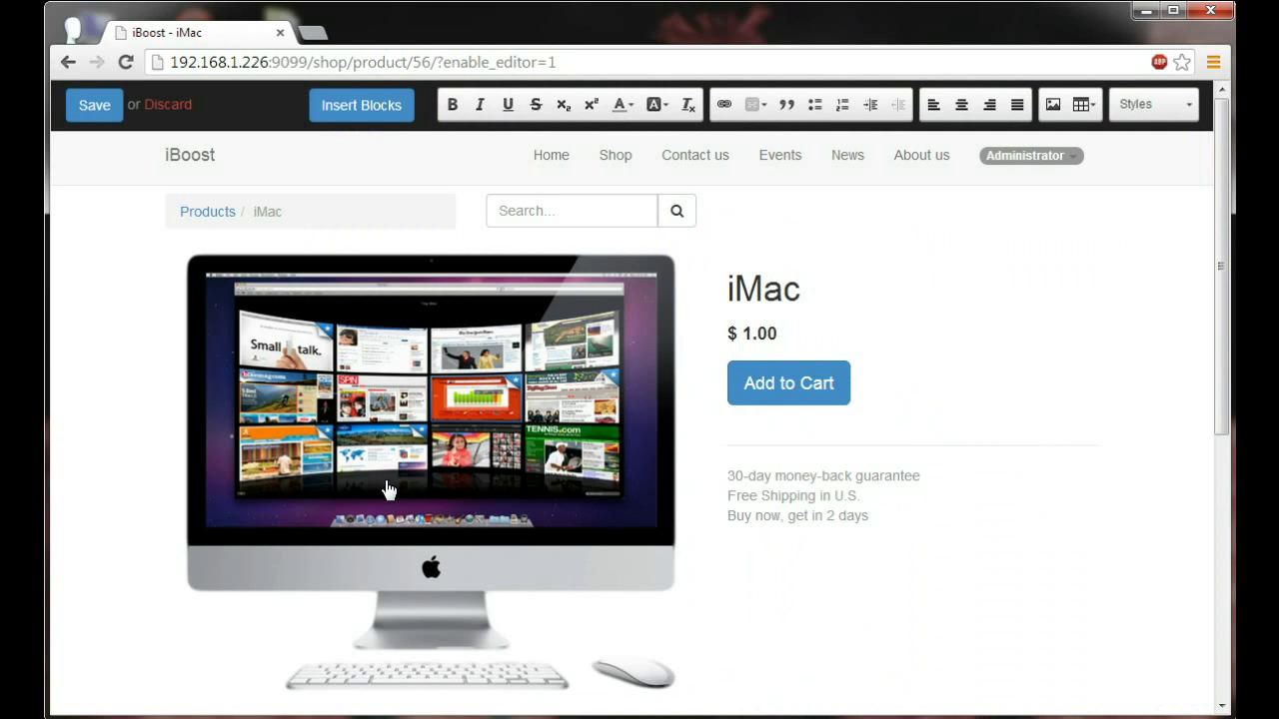
# Retitle the product '27-inch iMac' and change its price to $1799.00.
pyautogui.click(745, 290)
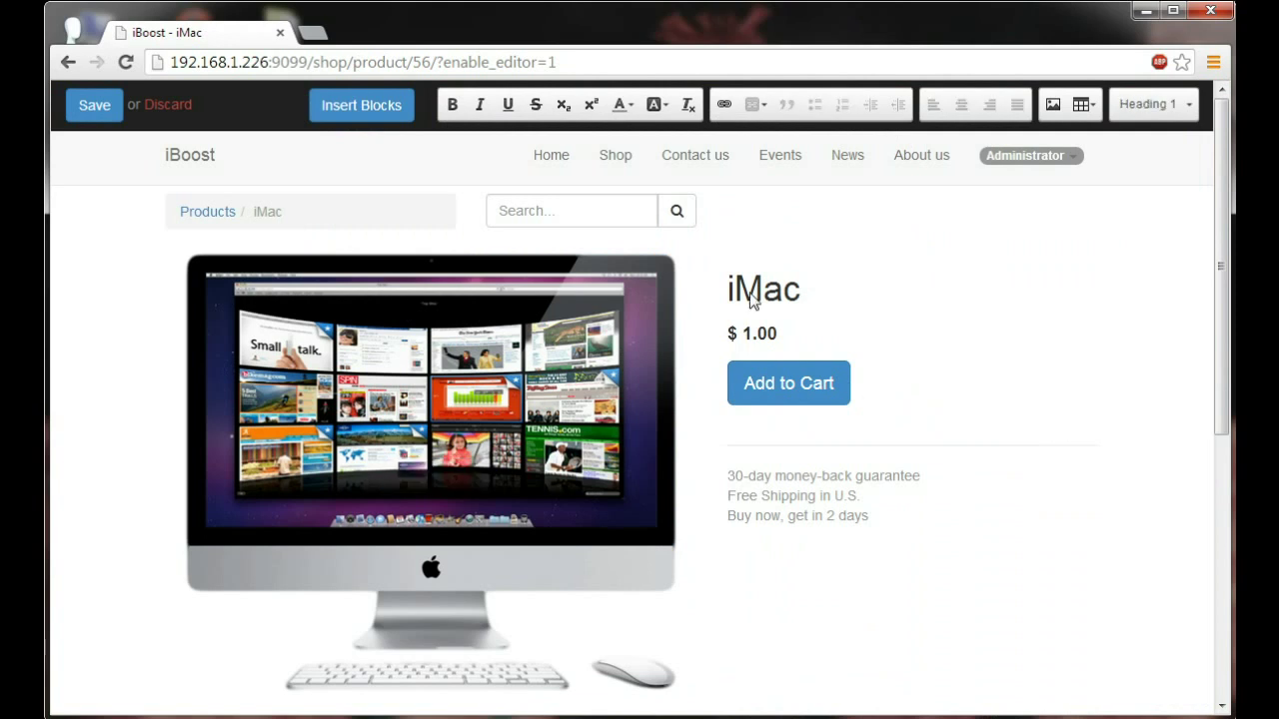
pyautogui.write('27-inch')
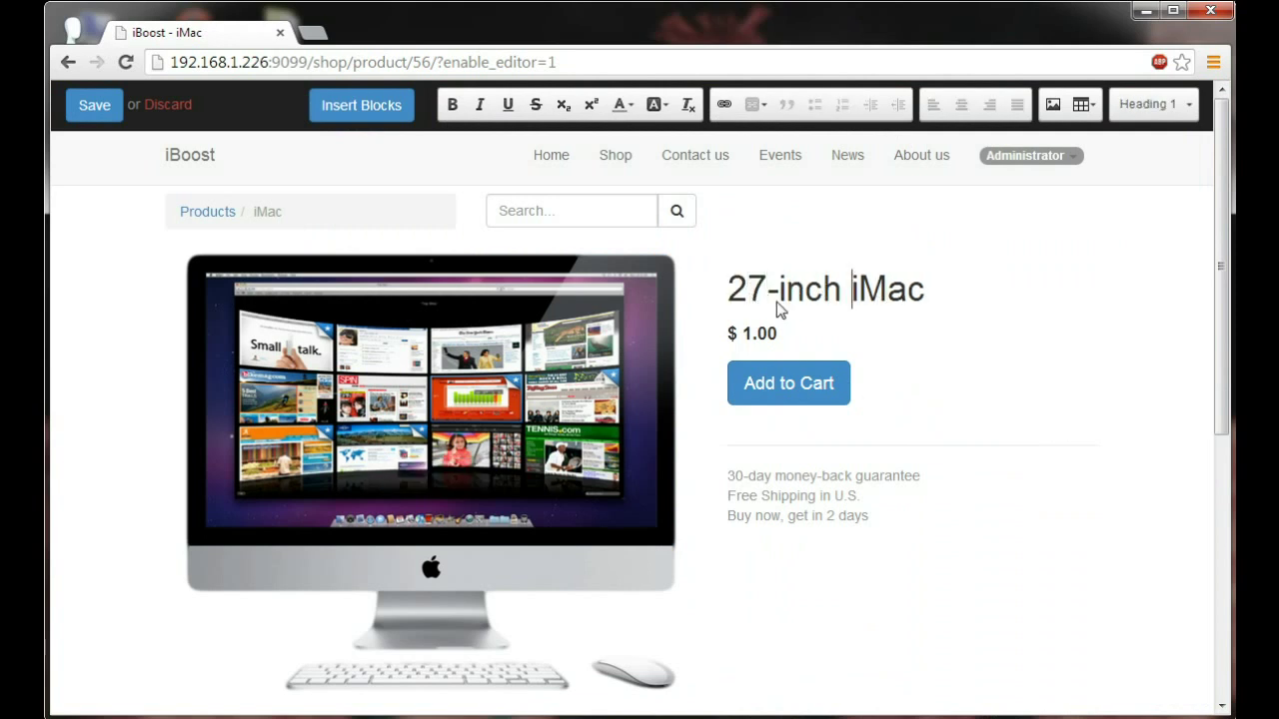
pyautogui.click(756, 333)
pyautogui.write('7')
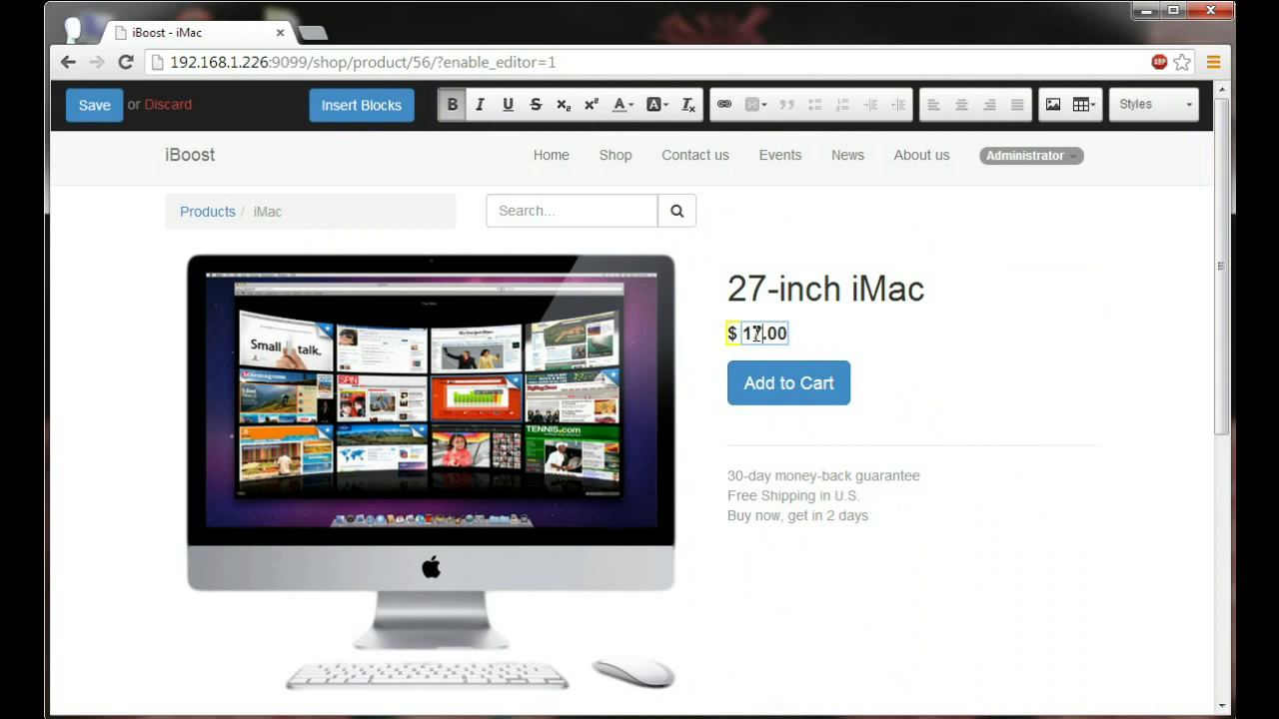
pyautogui.write('99')
pyautogui.click(367, 110)
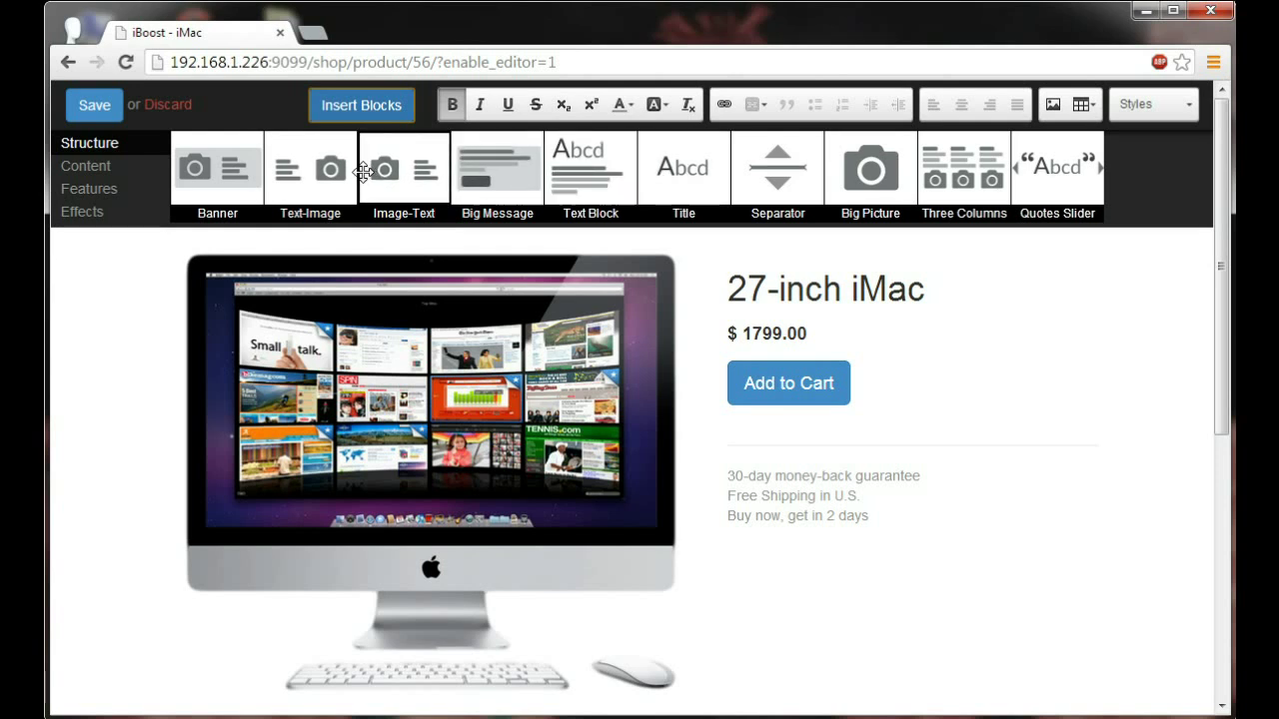
# Add a text-and-image section below the product, showing the angled iMac side-view picture.
pyautogui.moveTo(312, 170); pyautogui.dragTo(373, 479)
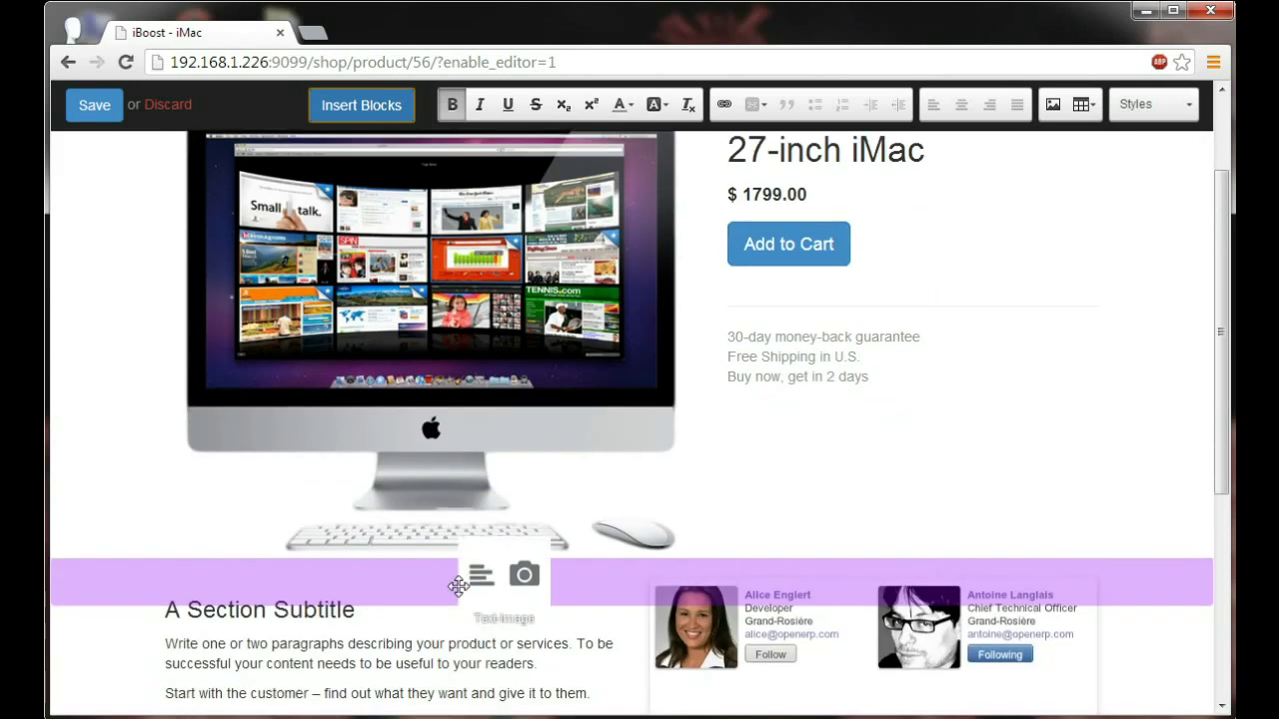
pyautogui.moveTo(373, 480); pyautogui.dragTo(458, 586)
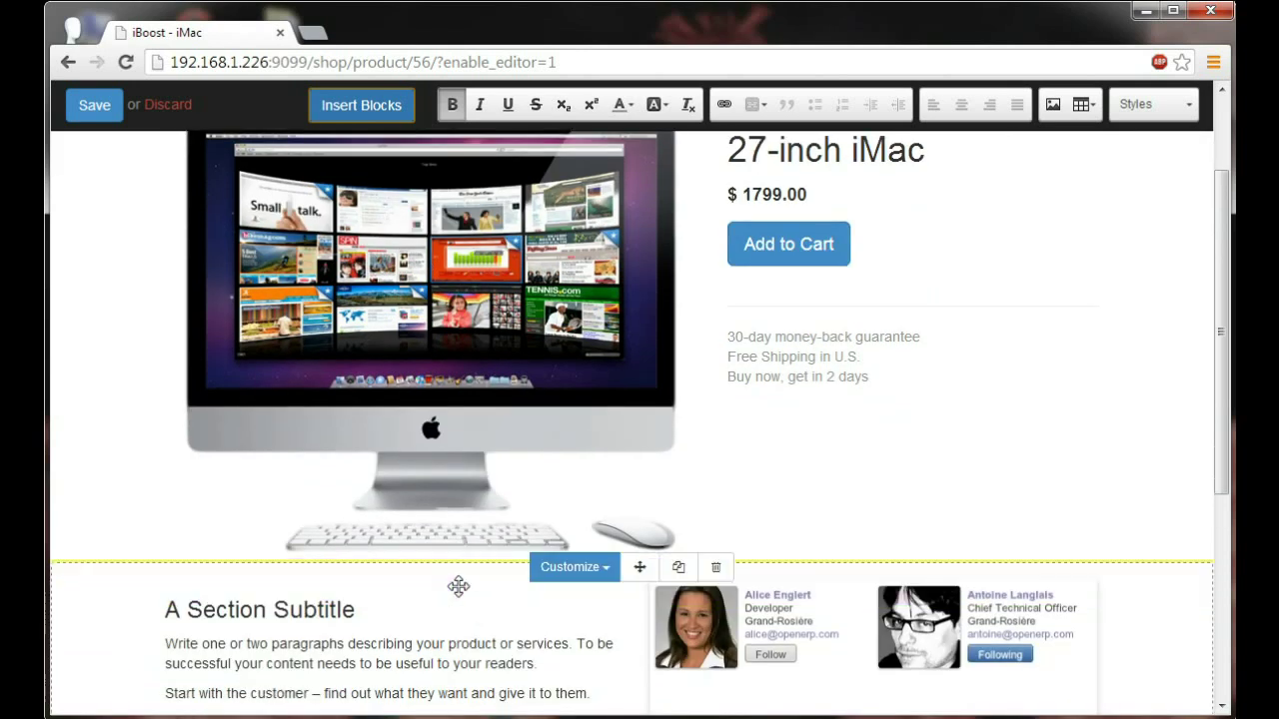
pyautogui.scroll(-2, 460, 589)
pyautogui.click(851, 505)
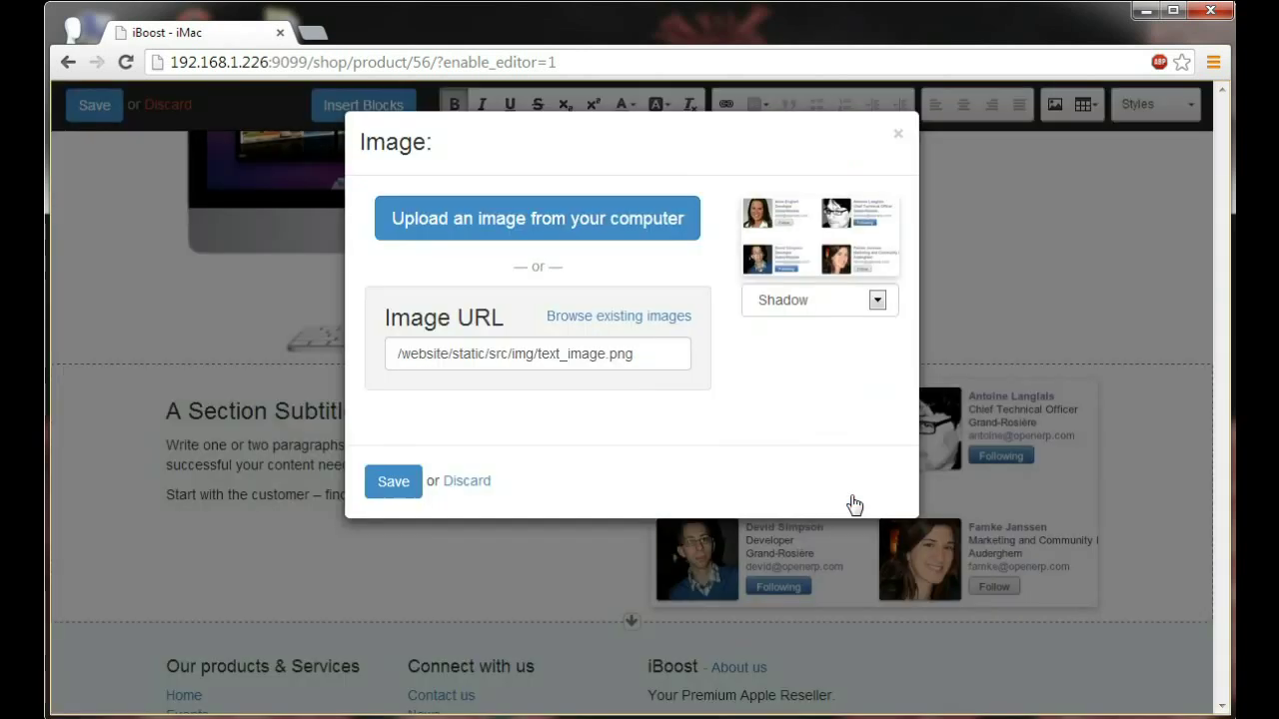
pyautogui.click(639, 316)
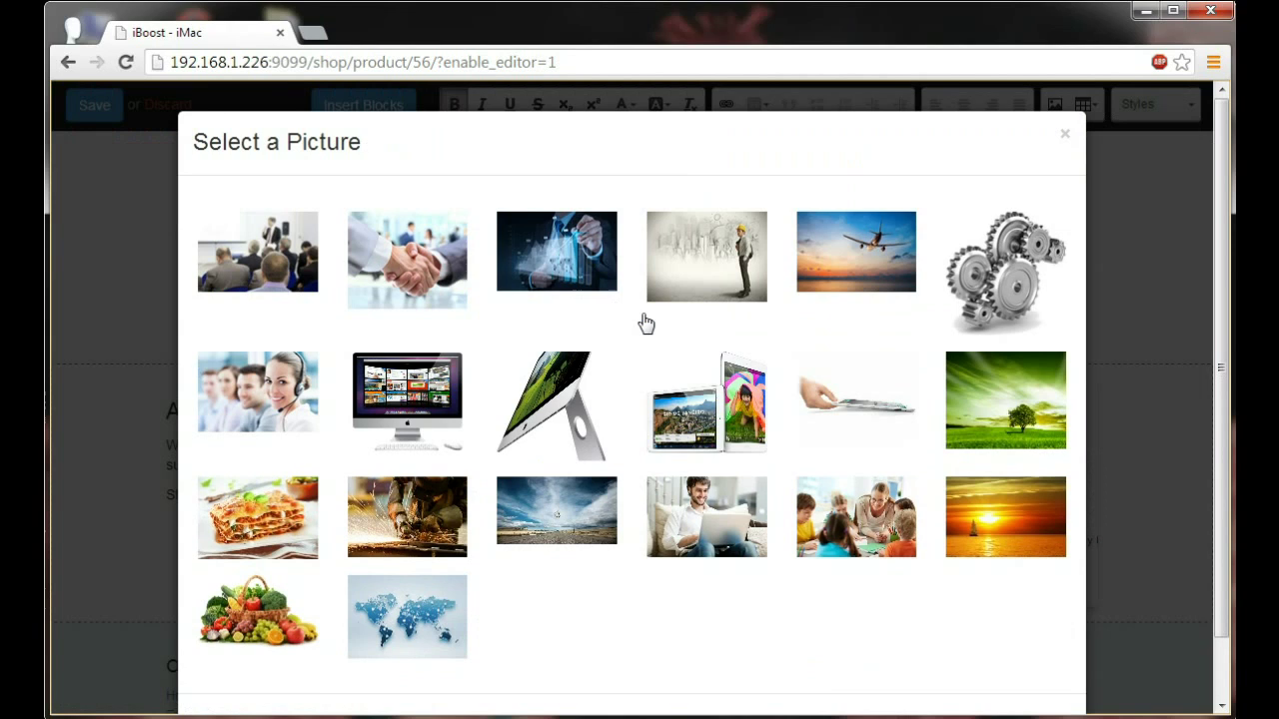
pyautogui.click(567, 392)
pyautogui.click(361, 481)
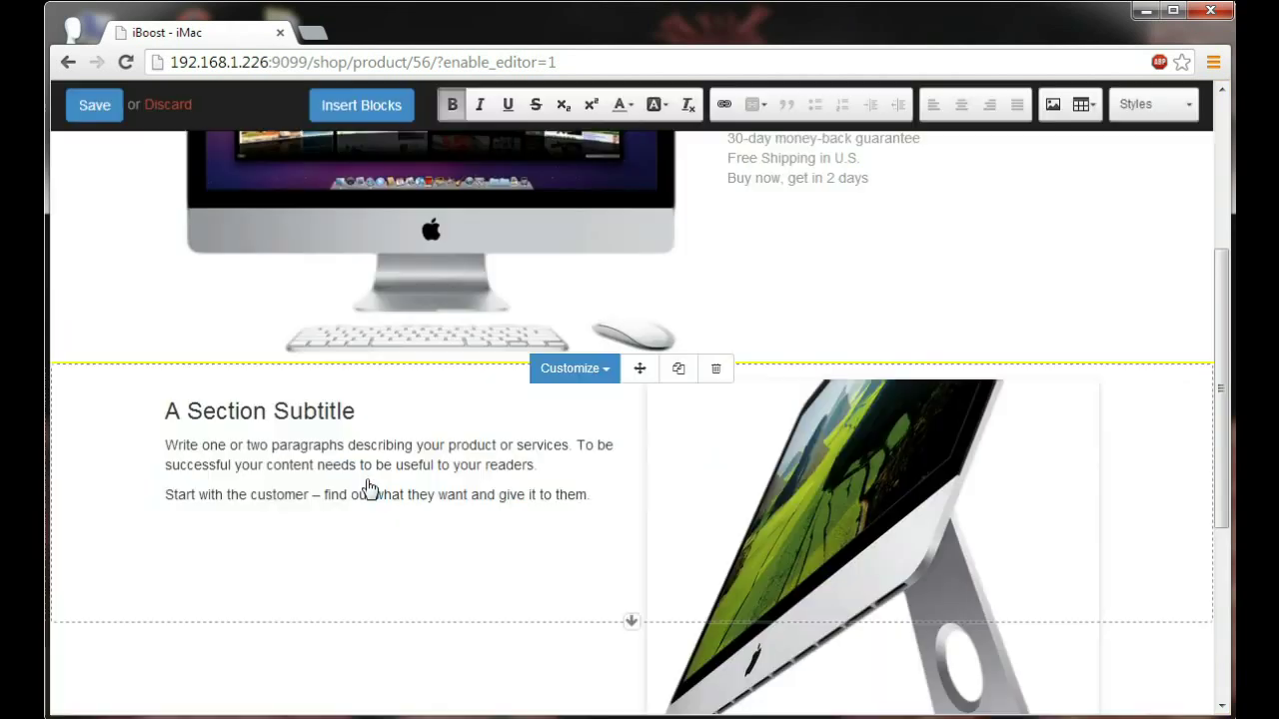
# Delete the section's placeholder paragraphs and paste 'Performance and design.' as its subtitle.
pyautogui.click(590, 397)
pyautogui.moveTo(592, 394); pyautogui.dragTo(197, 345)
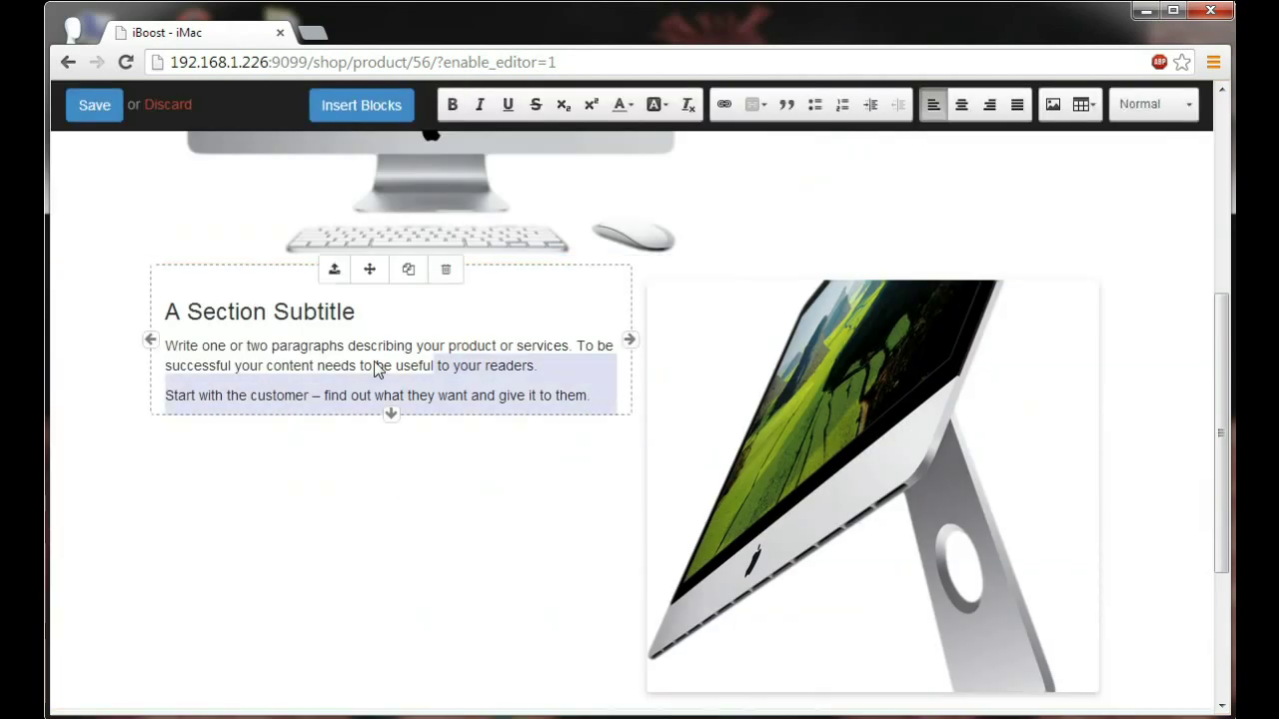
pyautogui.press('Delete')
pyautogui.click(358, 313)
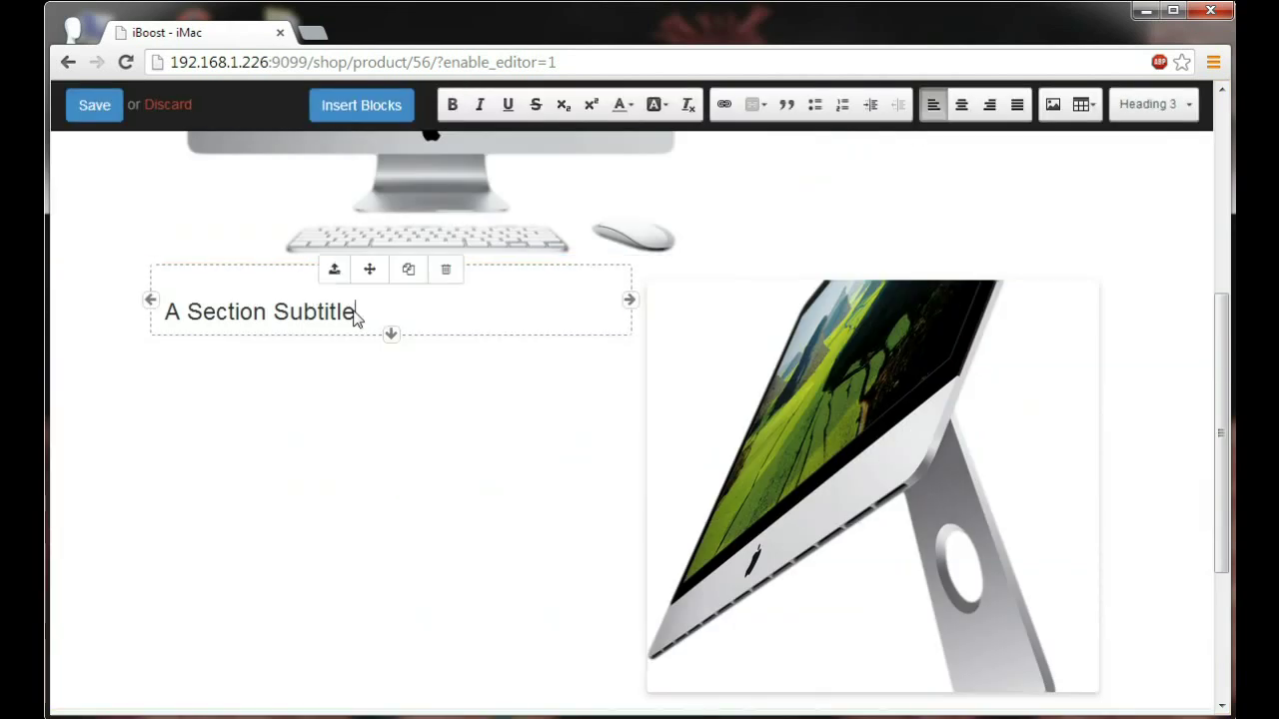
pyautogui.moveTo(357, 313); pyautogui.dragTo(172, 320)
pyautogui.write('Performance and design.')
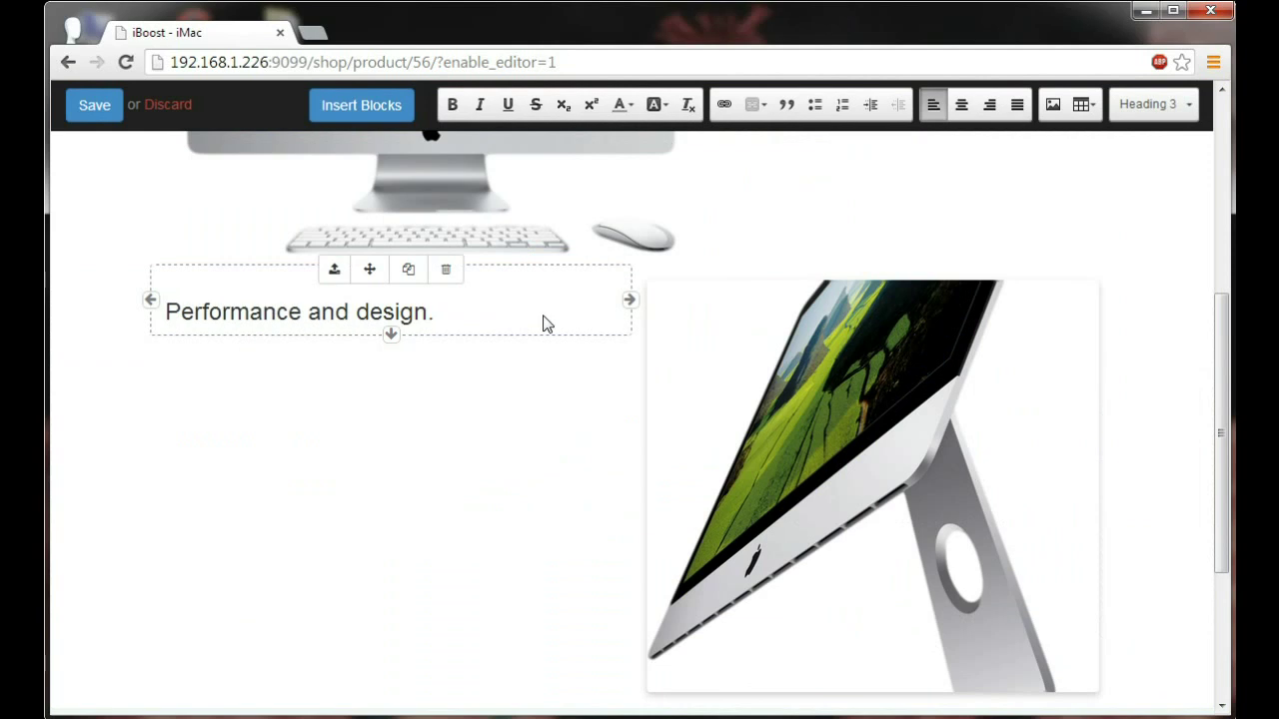
pyautogui.scroll(3, 544, 319)
pyautogui.scroll(2, 544, 318)
# Add a big picture section to the product page.
pyautogui.click(365, 108)
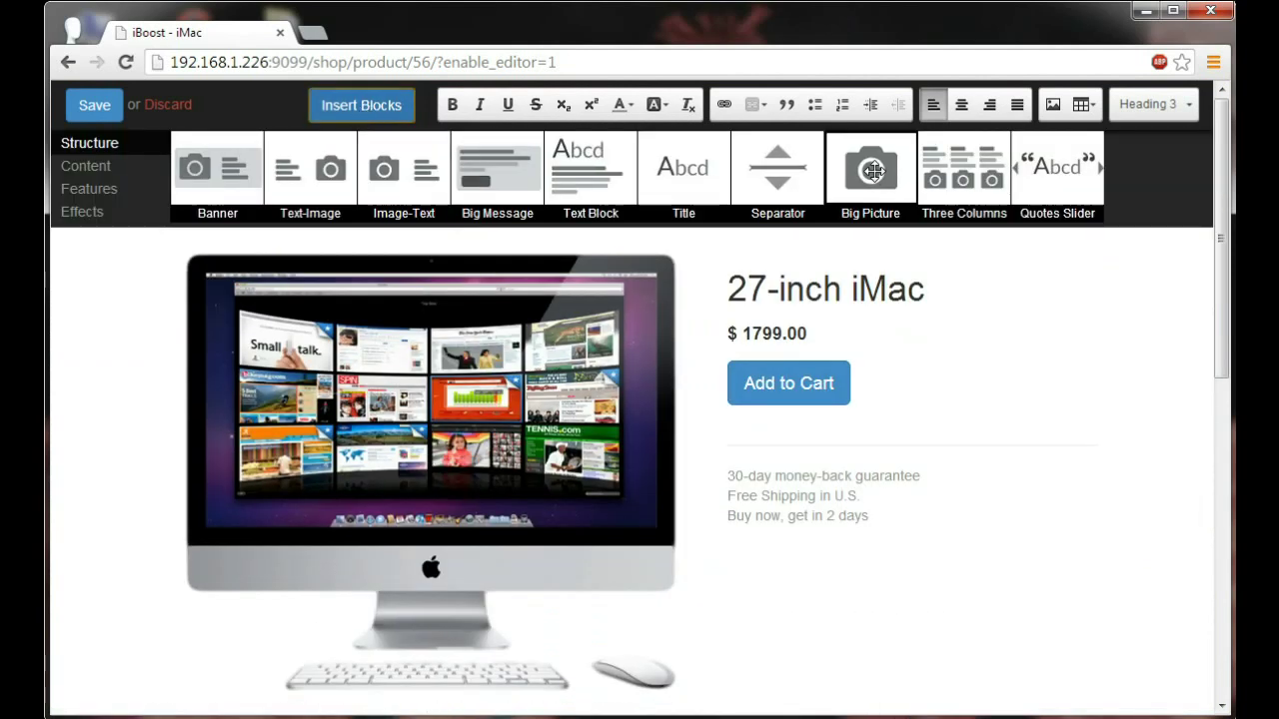
pyautogui.moveTo(872, 172); pyautogui.dragTo(779, 704)
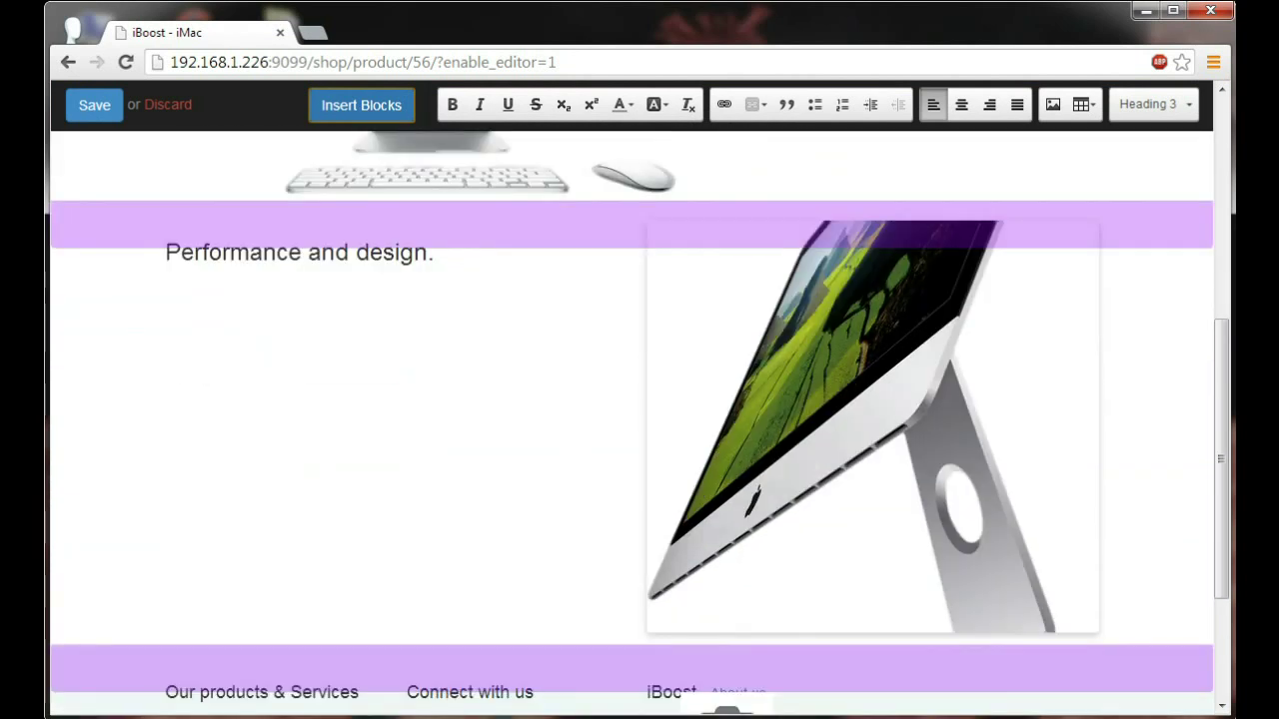
pyautogui.moveTo(744, 707); pyautogui.dragTo(577, 540)
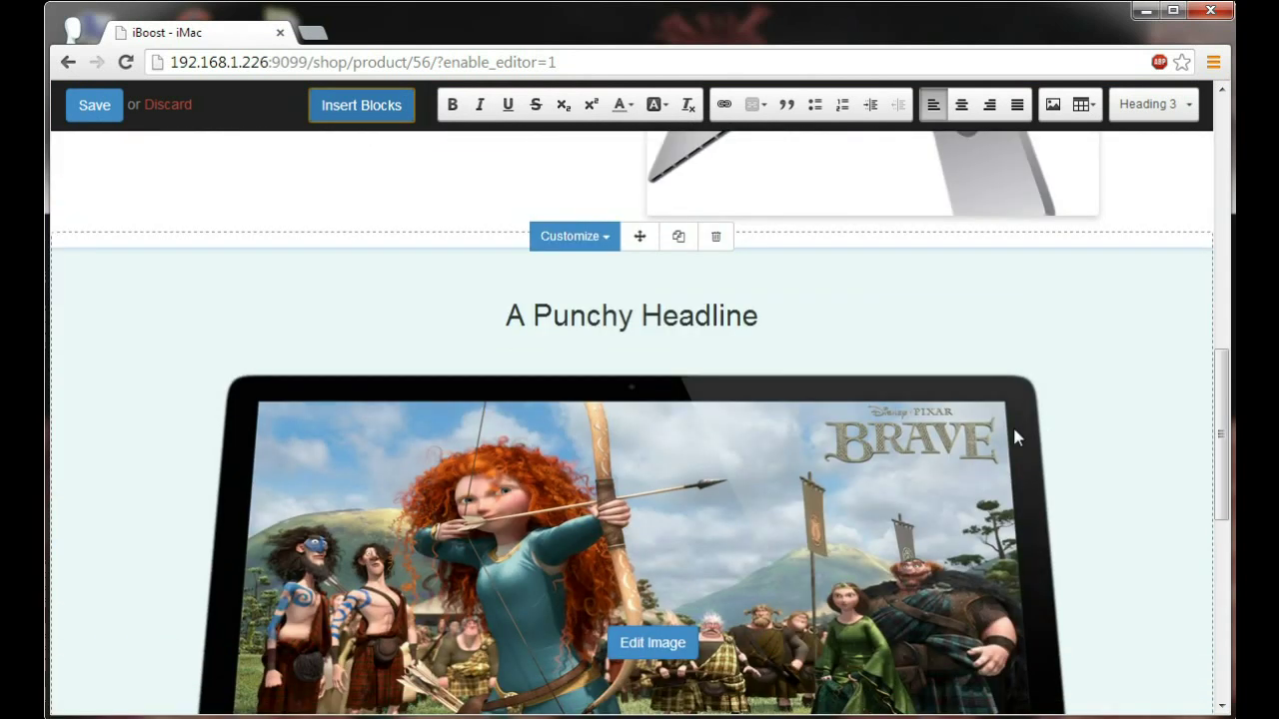
# Delete the 'A Punchy Headline' placeholder text and return to the top of the page.
pyautogui.click(759, 321)
pyautogui.doubleClick(763, 319)
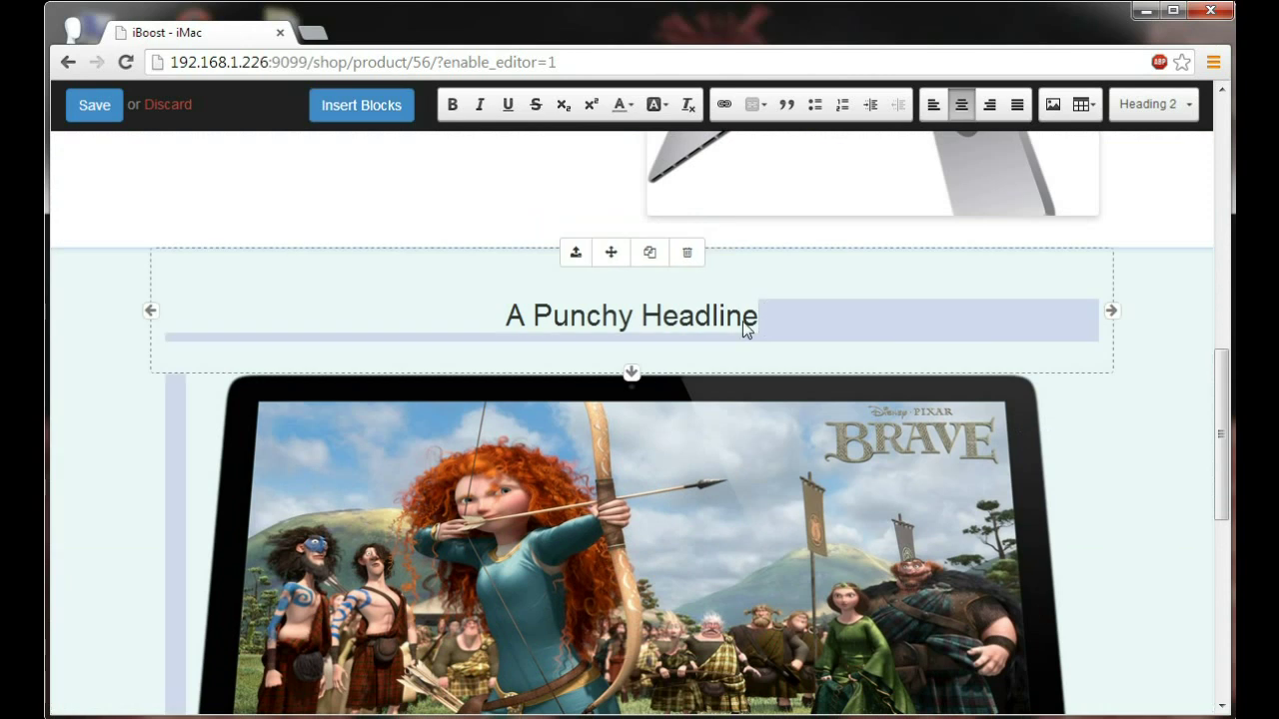
pyautogui.moveTo(755, 322); pyautogui.dragTo(509, 325)
pyautogui.press('BackSpace')
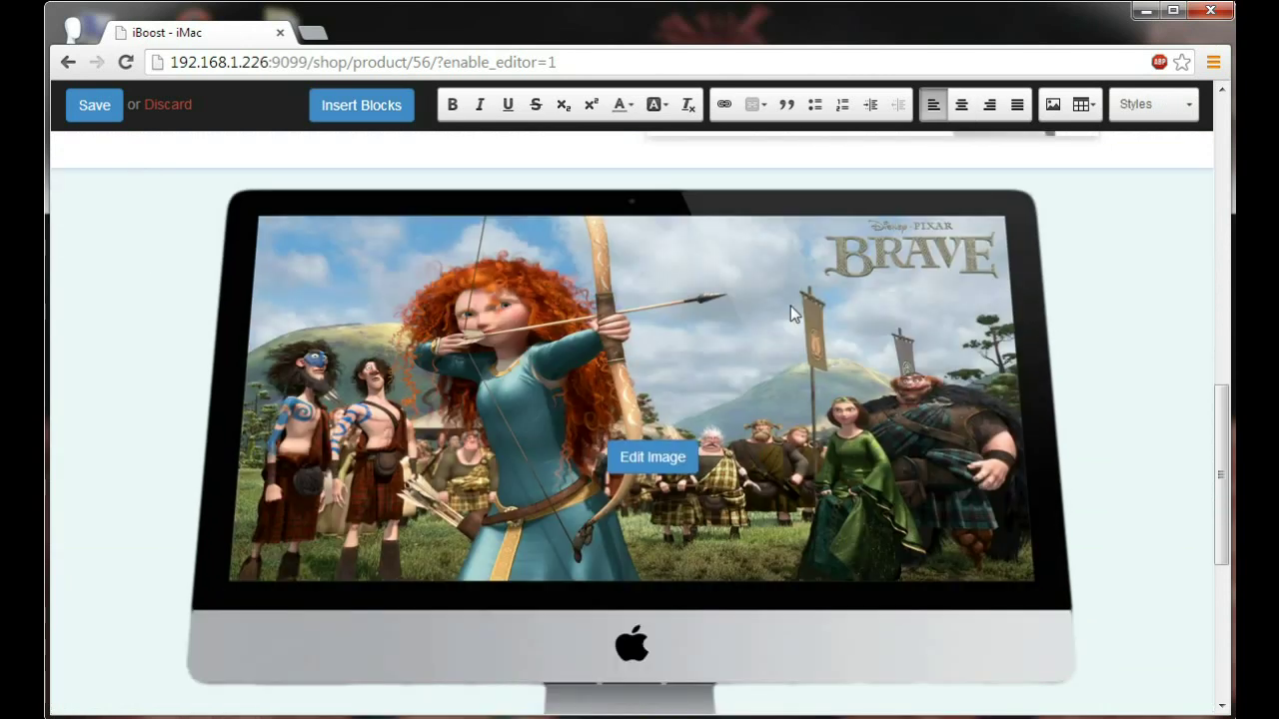
pyautogui.scroll(1, 790, 306)
pyautogui.scroll(1, 790, 313)
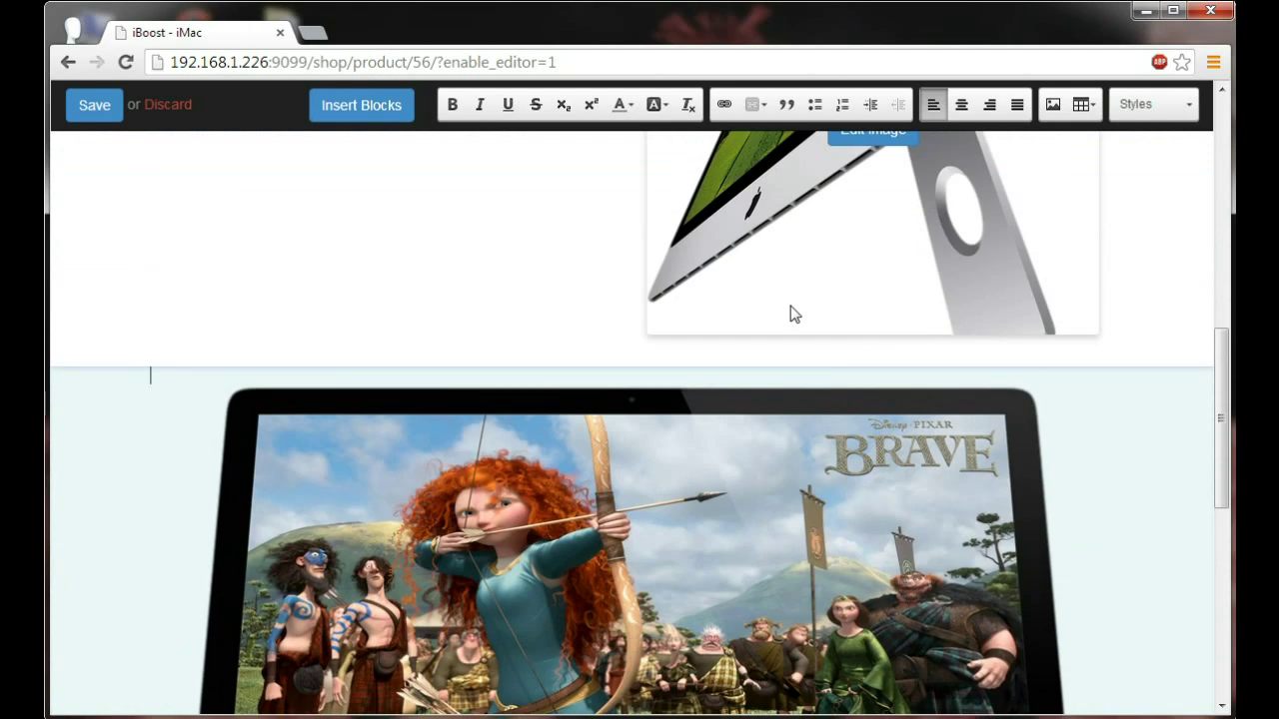
pyautogui.scroll(2, 790, 314)
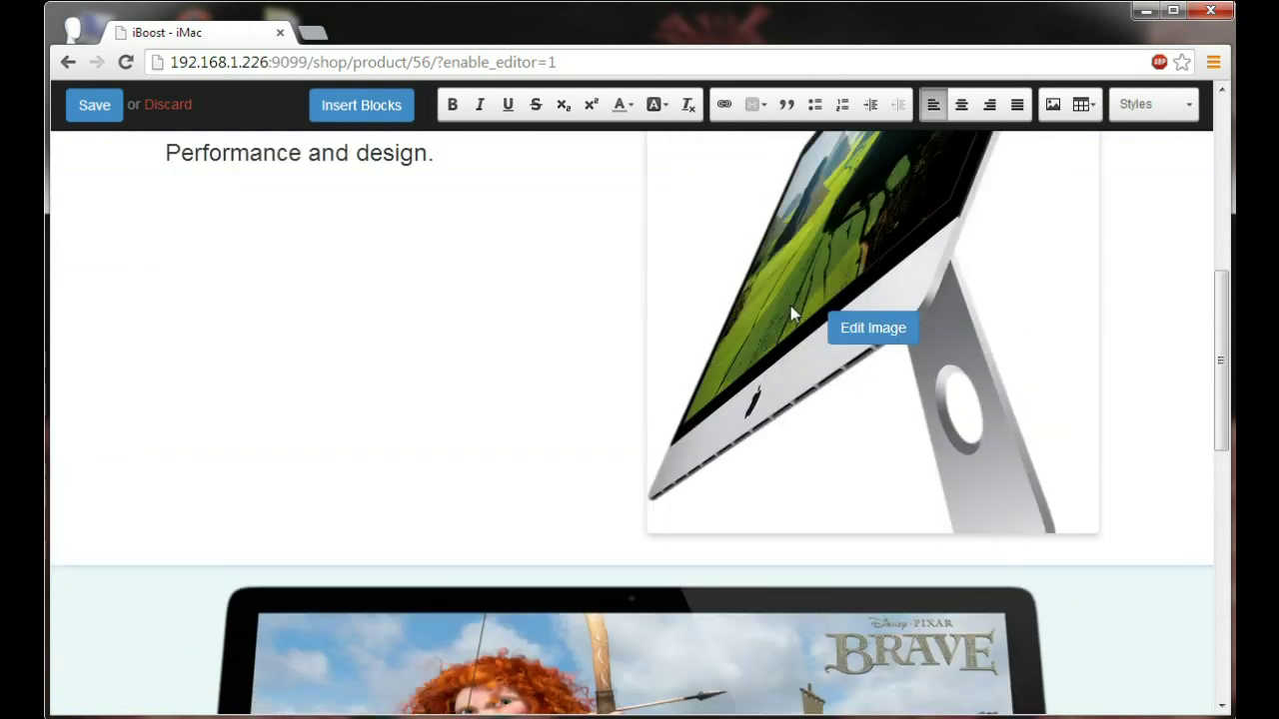
pyautogui.scroll(3, 790, 306)
pyautogui.scroll(2, 791, 308)
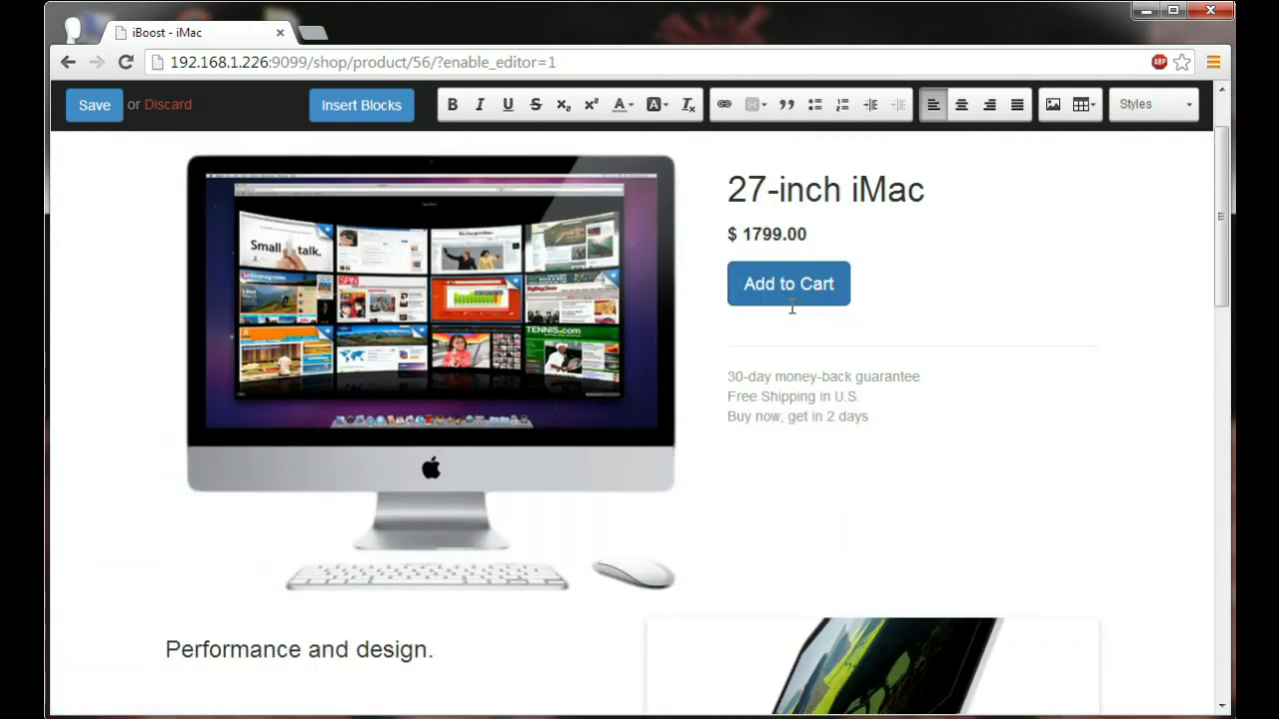
pyautogui.scroll(1, 791, 307)
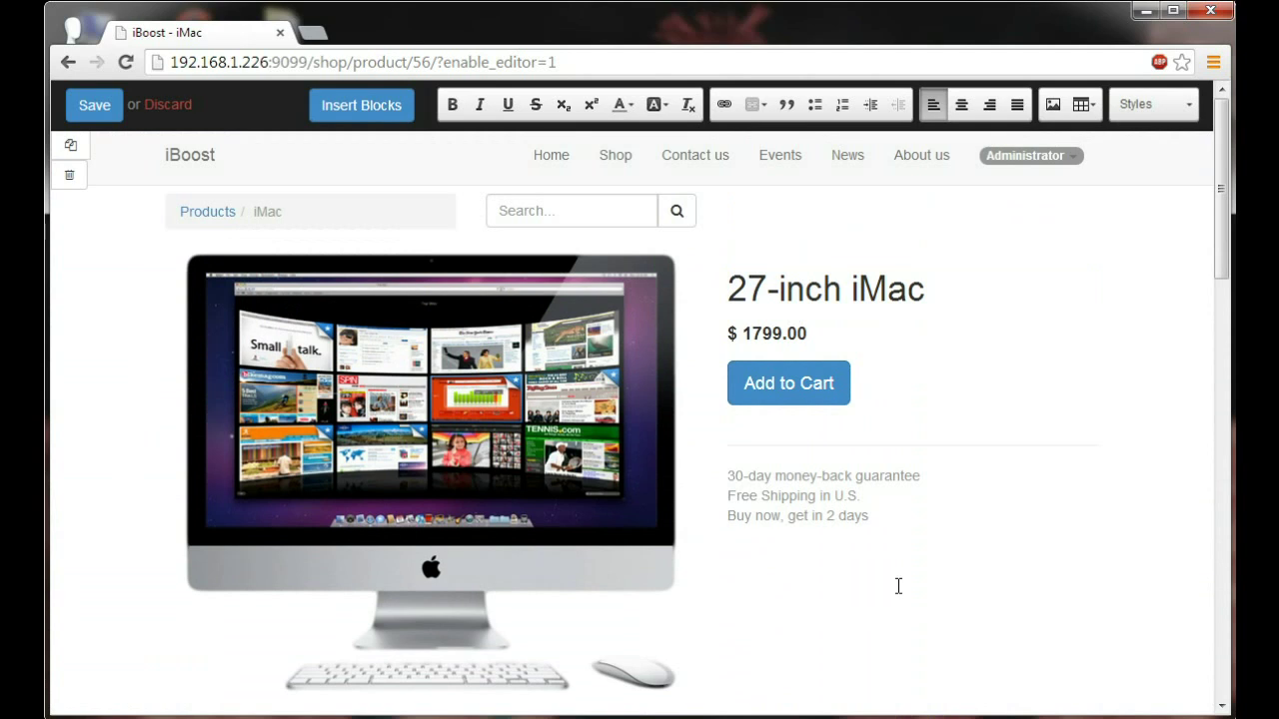
pyautogui.click(383, 107)
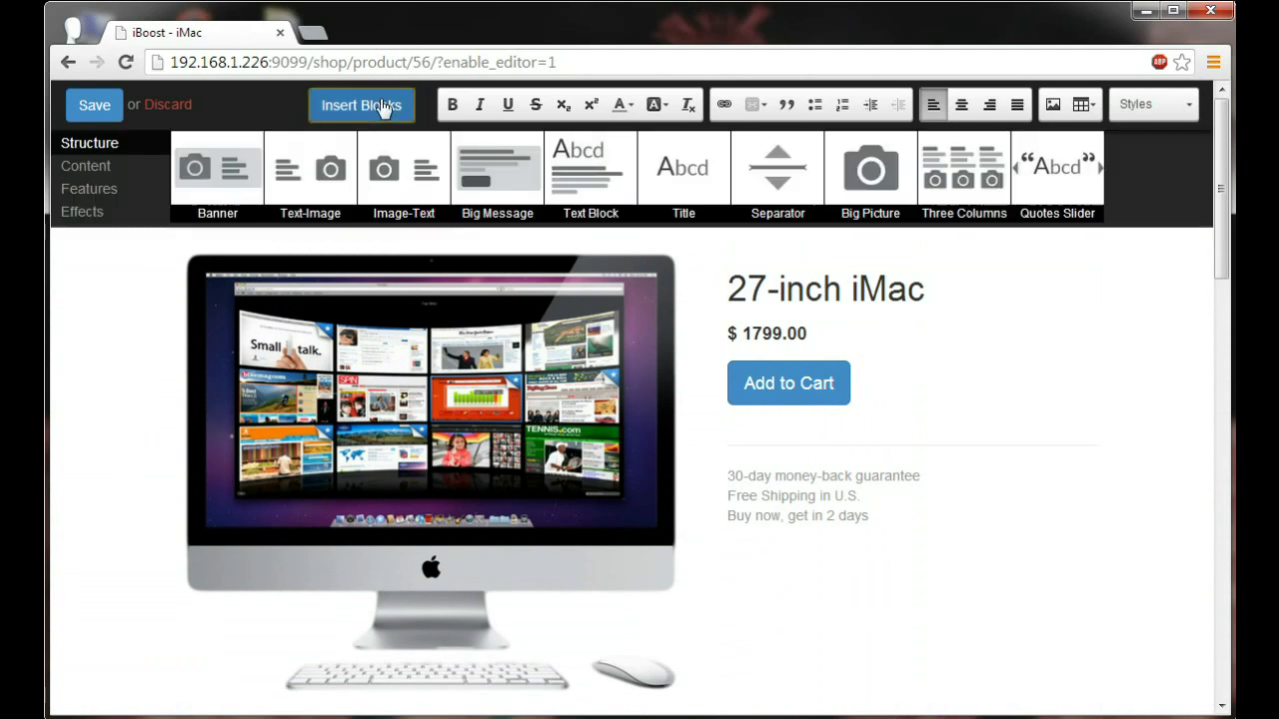
# Add a pricing comparison block below the product and delete its Expert column.
pyautogui.click(88, 188)
pyautogui.moveTo(400, 167)
pyautogui.mouseDown()
pyautogui.moveTo(570, 621)
pyautogui.moveTo(598, 637)
pyautogui.moveTo(585, 516)
pyautogui.mouseUp()
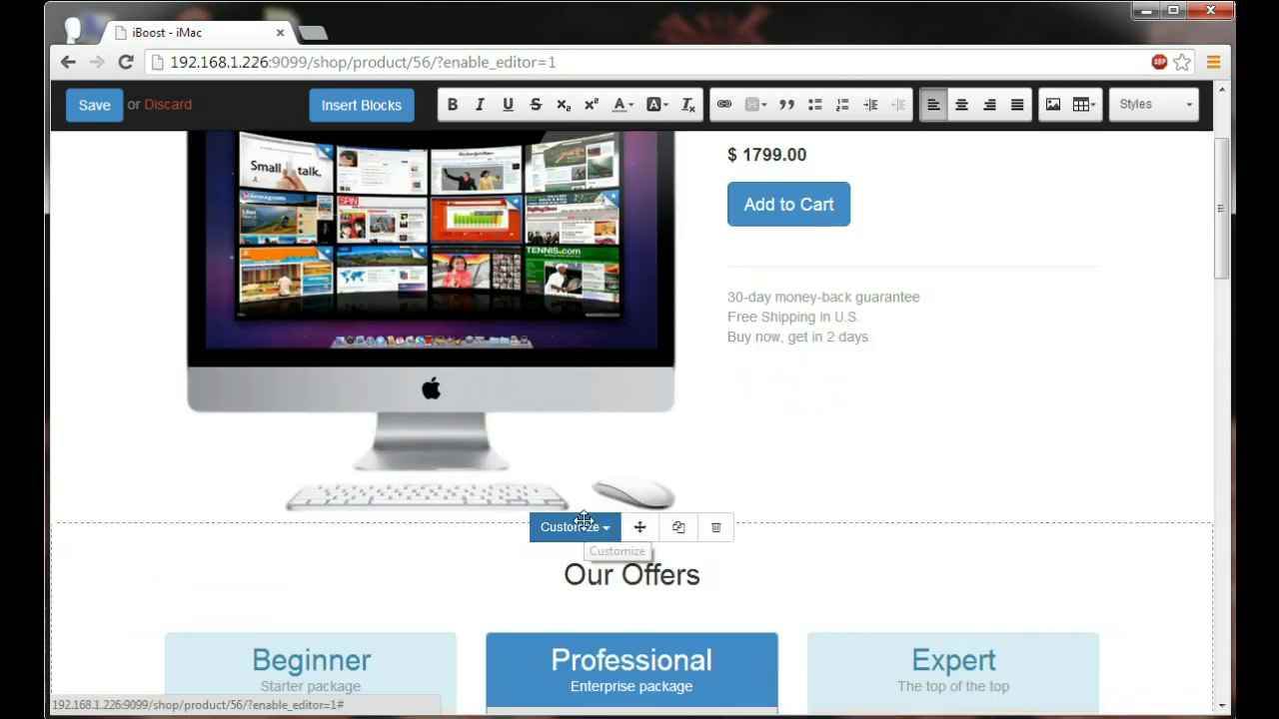
pyautogui.scroll(-1, 897, 531)
pyautogui.scroll(-1, 897, 530)
pyautogui.scroll(-1, 897, 530)
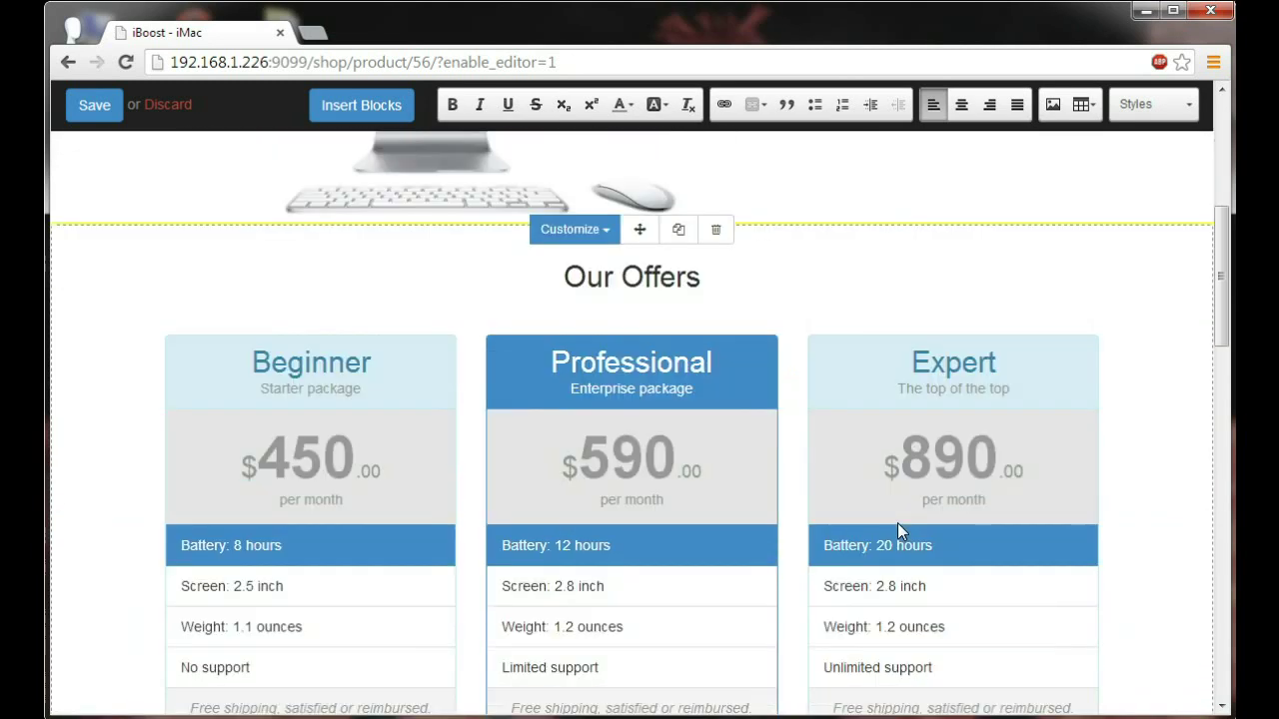
pyautogui.scroll(-1, 897, 531)
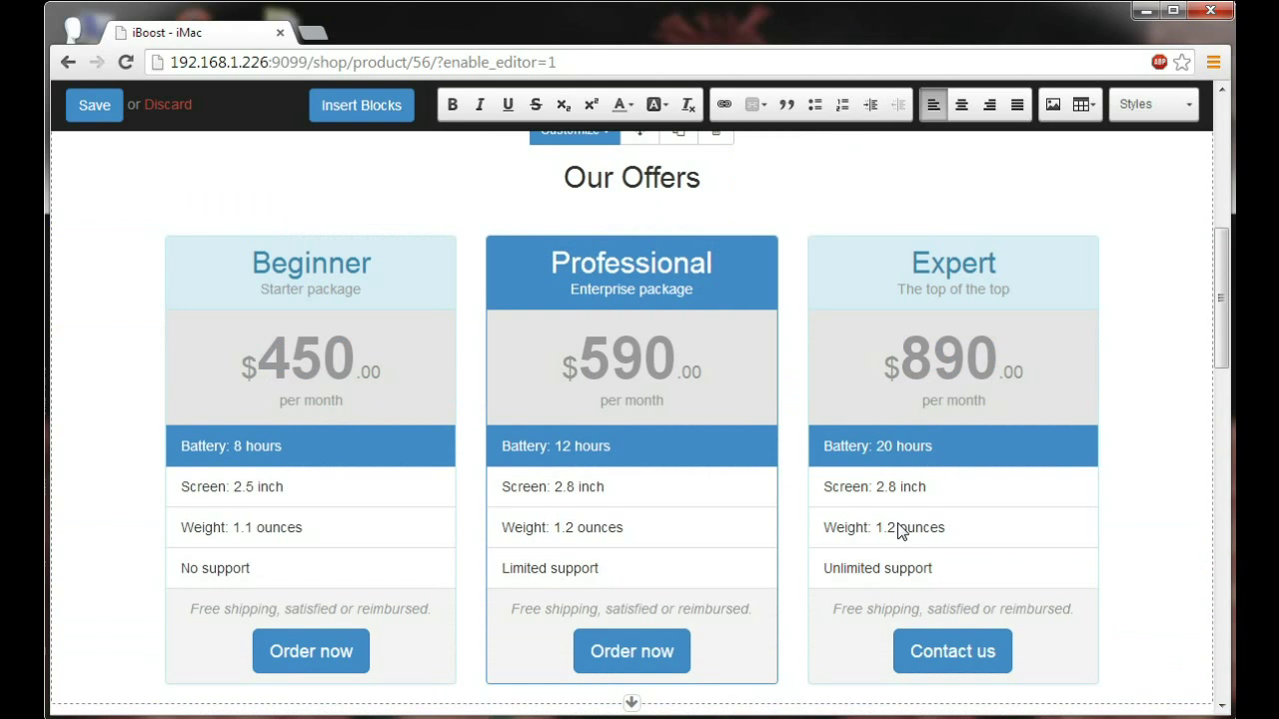
pyautogui.click(1055, 336)
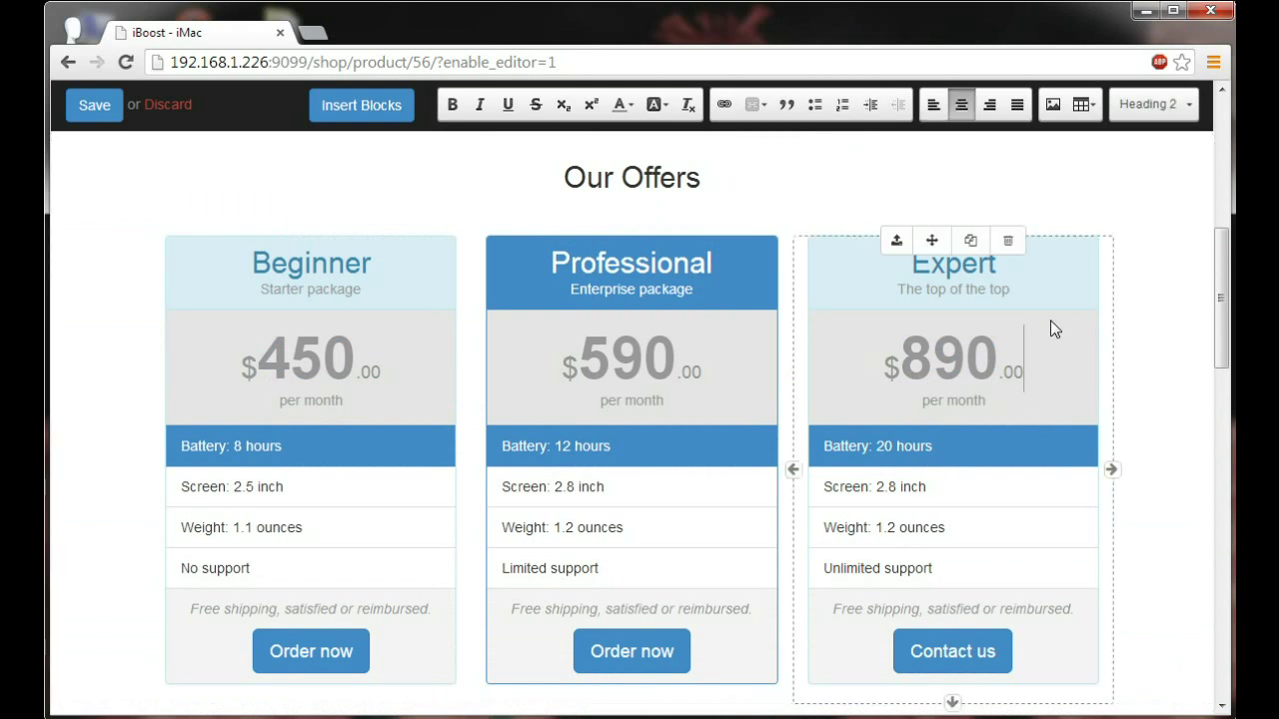
pyautogui.click(1008, 241)
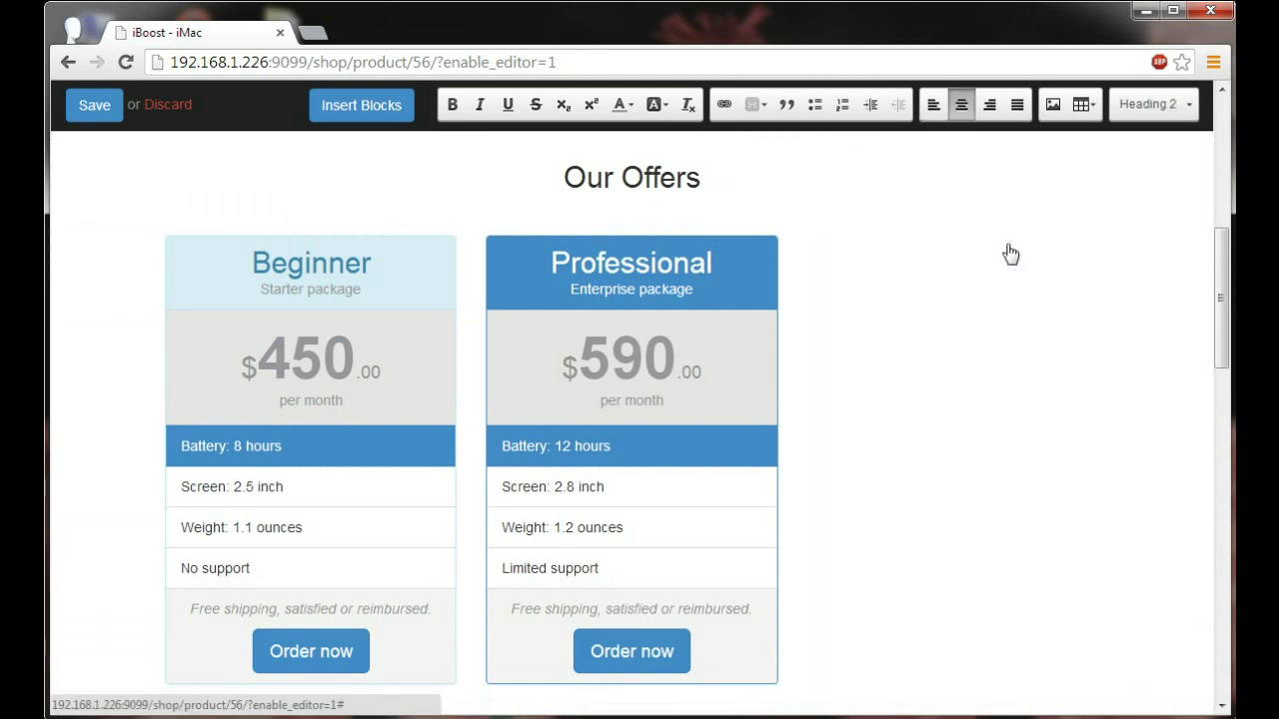
# Rename Beginner to Home and set prices to 1799 for Home and 1999 for Professional.
pyautogui.doubleClick(366, 272)
pyautogui.write('H')
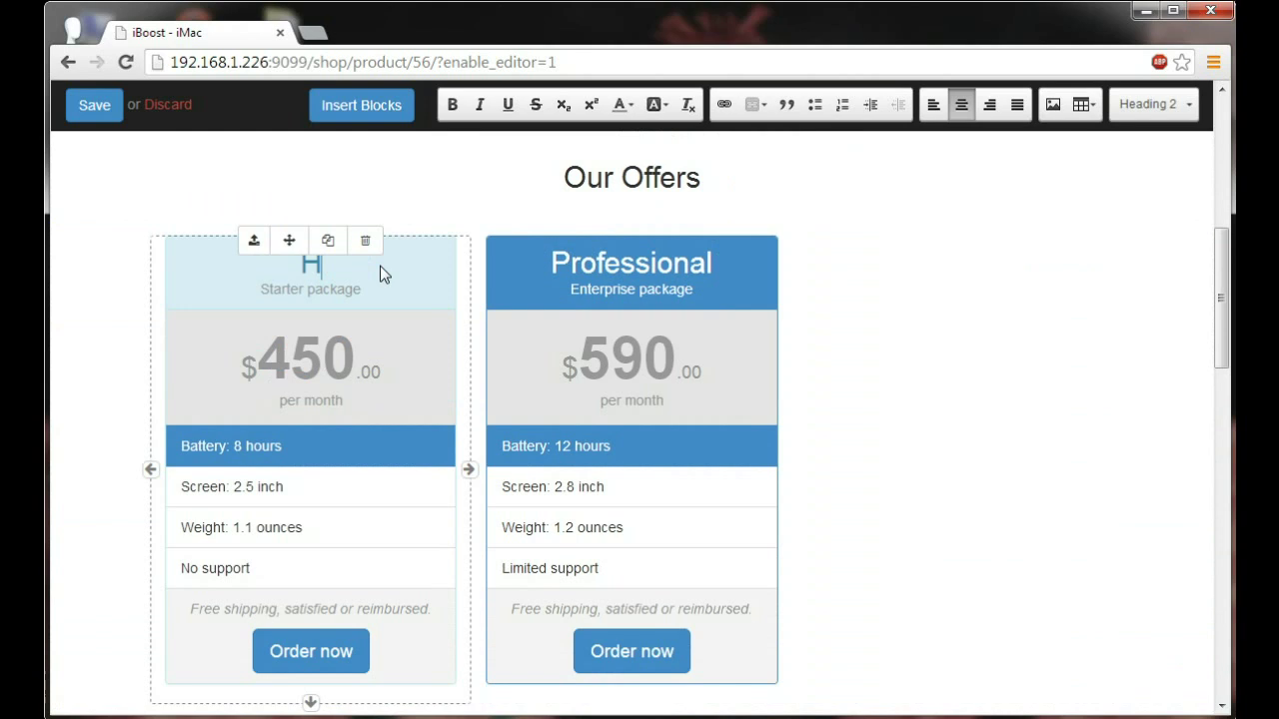
pyautogui.write('ome')
pyautogui.click(345, 360)
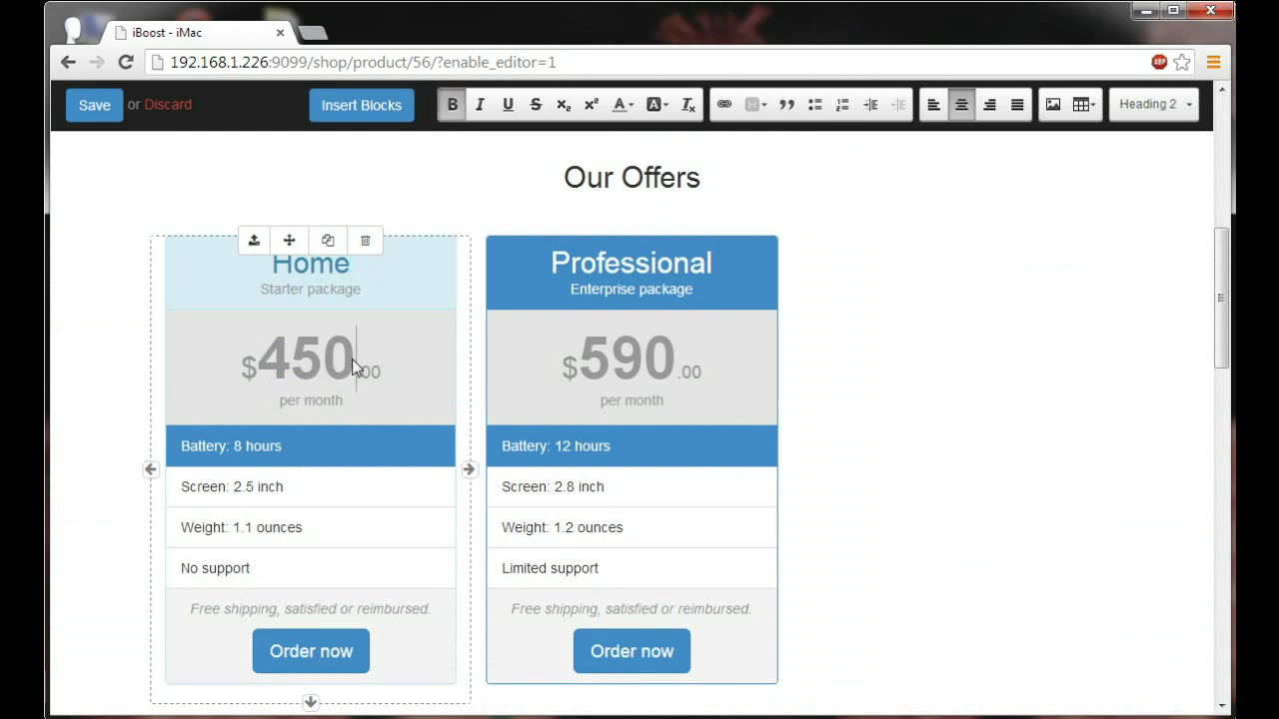
pyautogui.press('BackSpace')
pyautogui.press('BackSpace')
pyautogui.press('BackSpace')
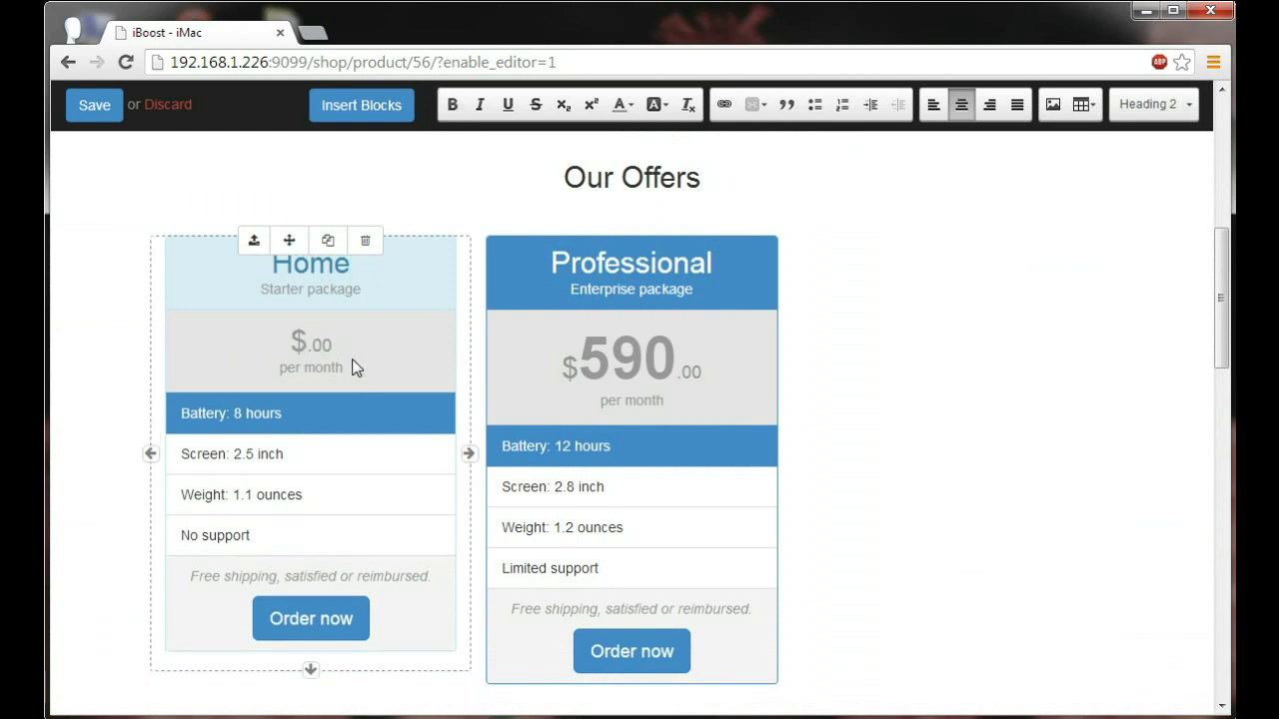
pyautogui.write('1799')
pyautogui.click(680, 368)
pyautogui.press('BackSpace')
pyautogui.press('BackSpace')
pyautogui.press('BackSpace')
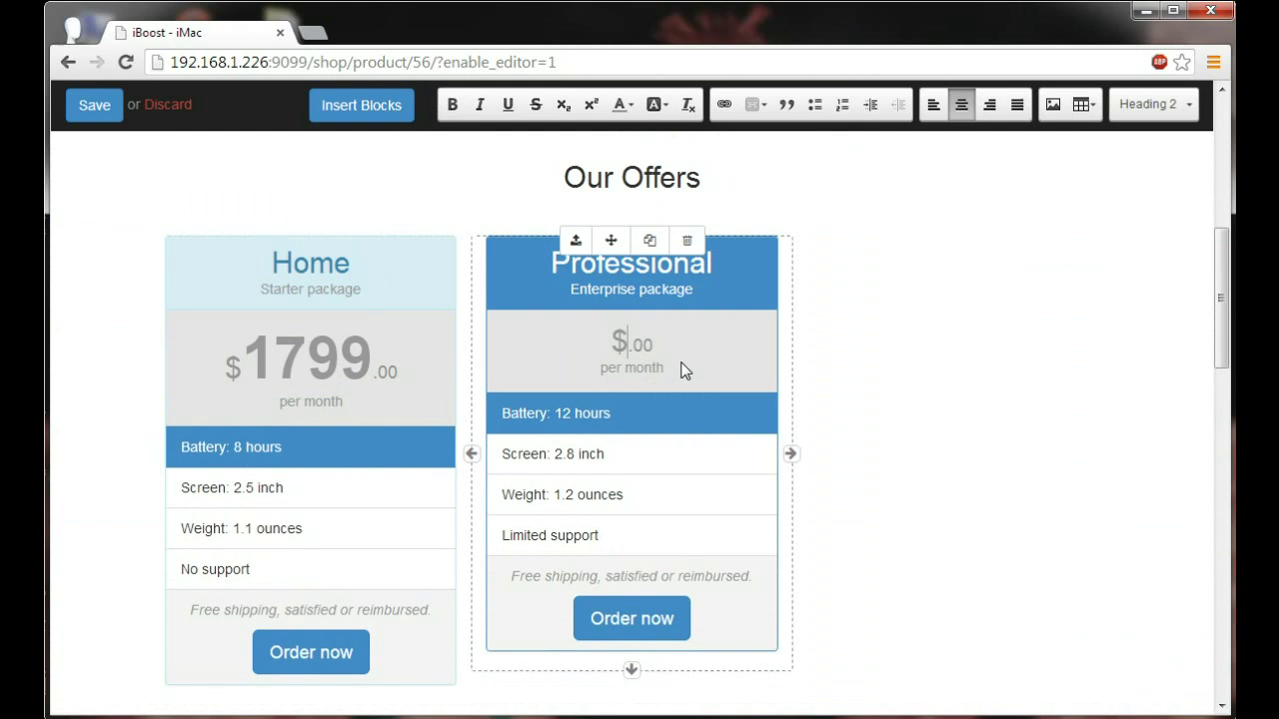
pyautogui.write('1999')
# Remove the support rows from the Home and Professional columns.
pyautogui.scroll(-2, 337, 465)
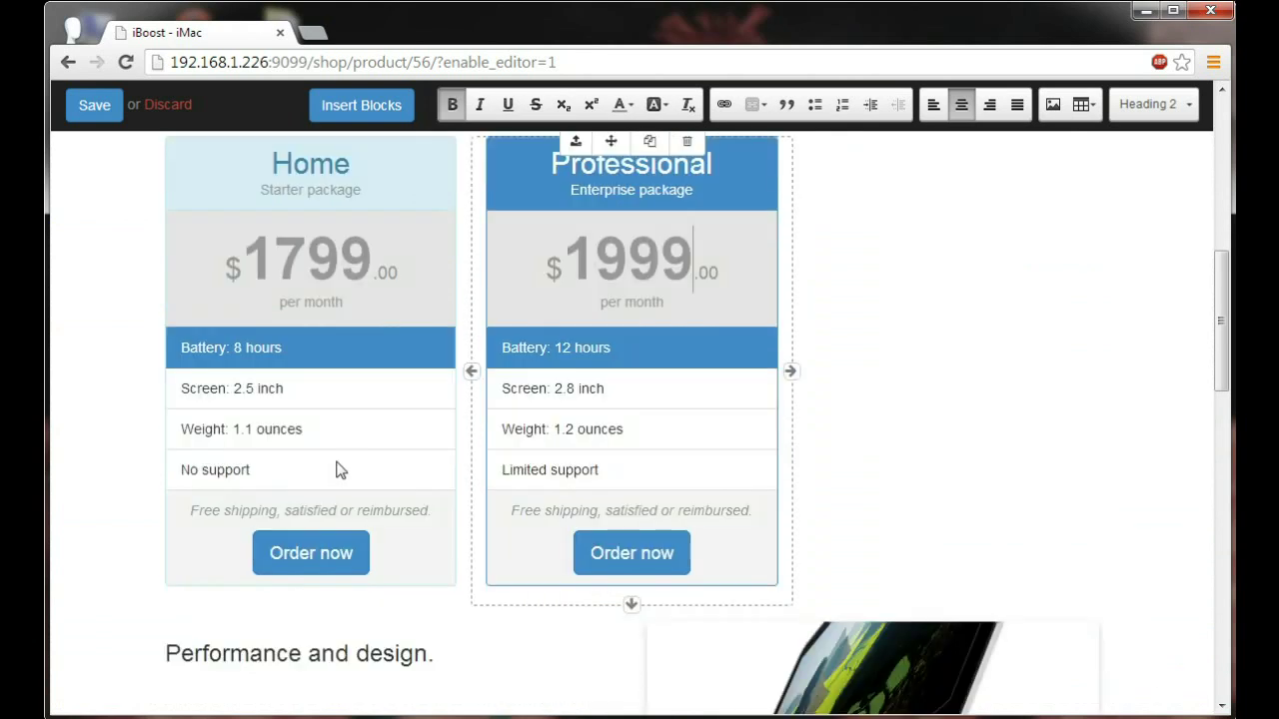
pyautogui.click(332, 476)
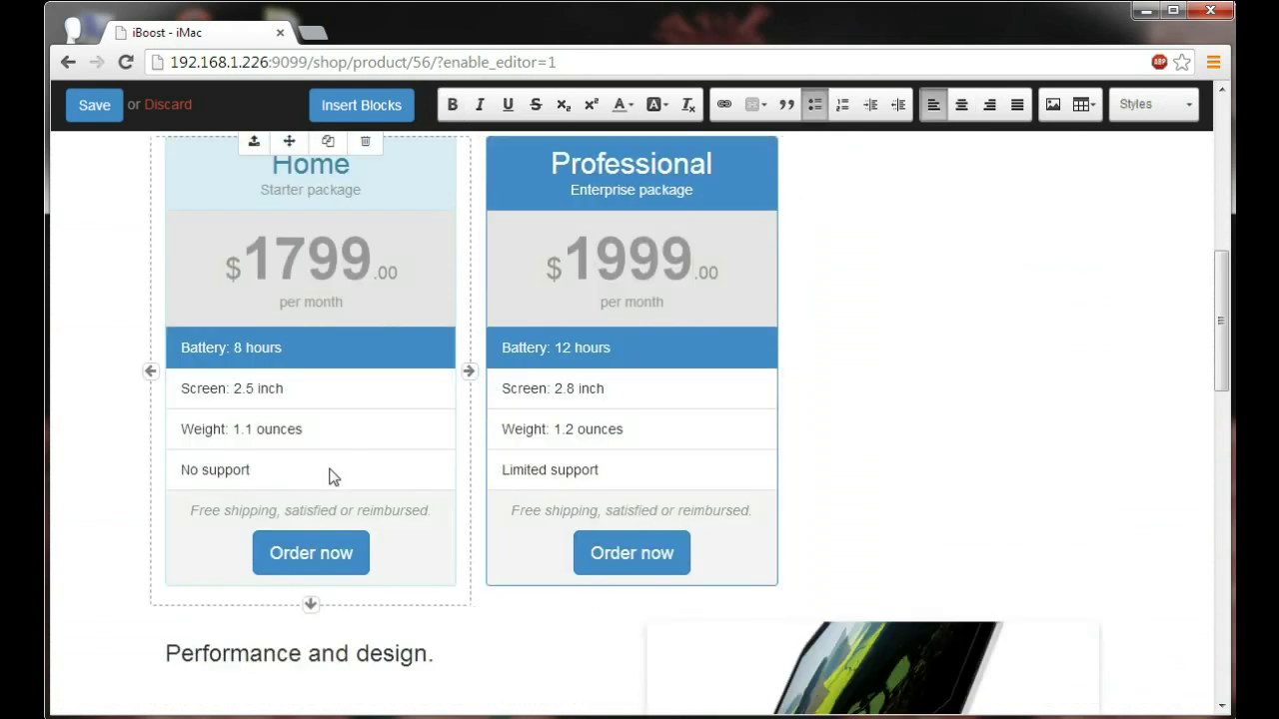
pyautogui.press('BackSpace')
pyautogui.press('BackSpace')
pyautogui.press('BackSpace')
pyautogui.press('BackSpace')
pyautogui.press('BackSpace')
pyautogui.press('BackSpace')
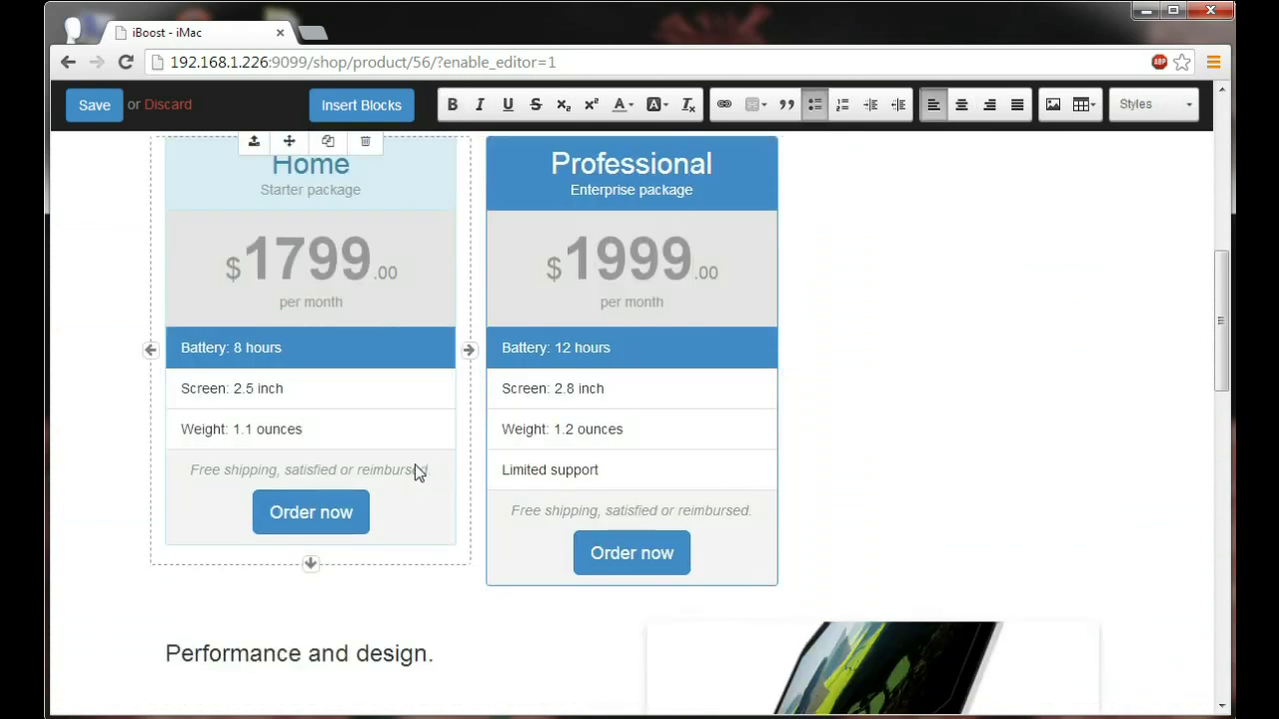
pyautogui.click(514, 467)
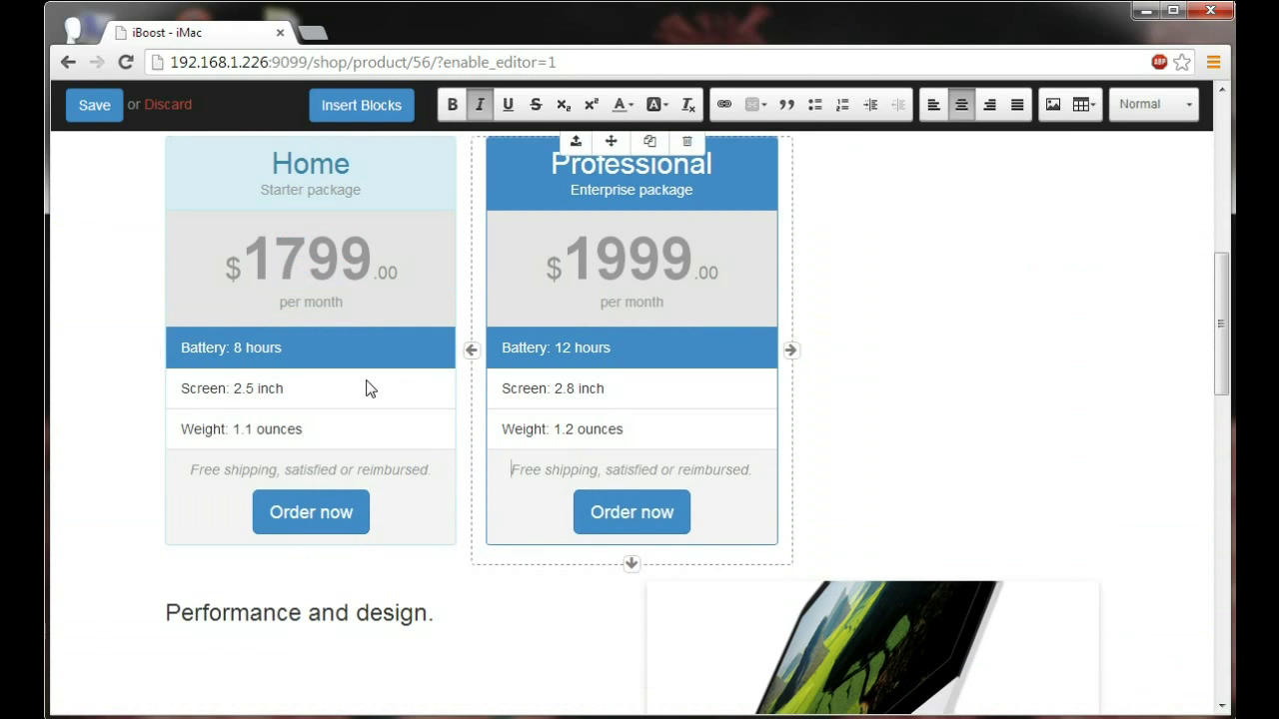
# Add Graphics rows, Intel Iris Pro for Home and NVIDIA Geo Force for Professional, and save the page.
pyautogui.click(299, 392)
pyautogui.press('Return')
pyautogui.write('Graphics: In')
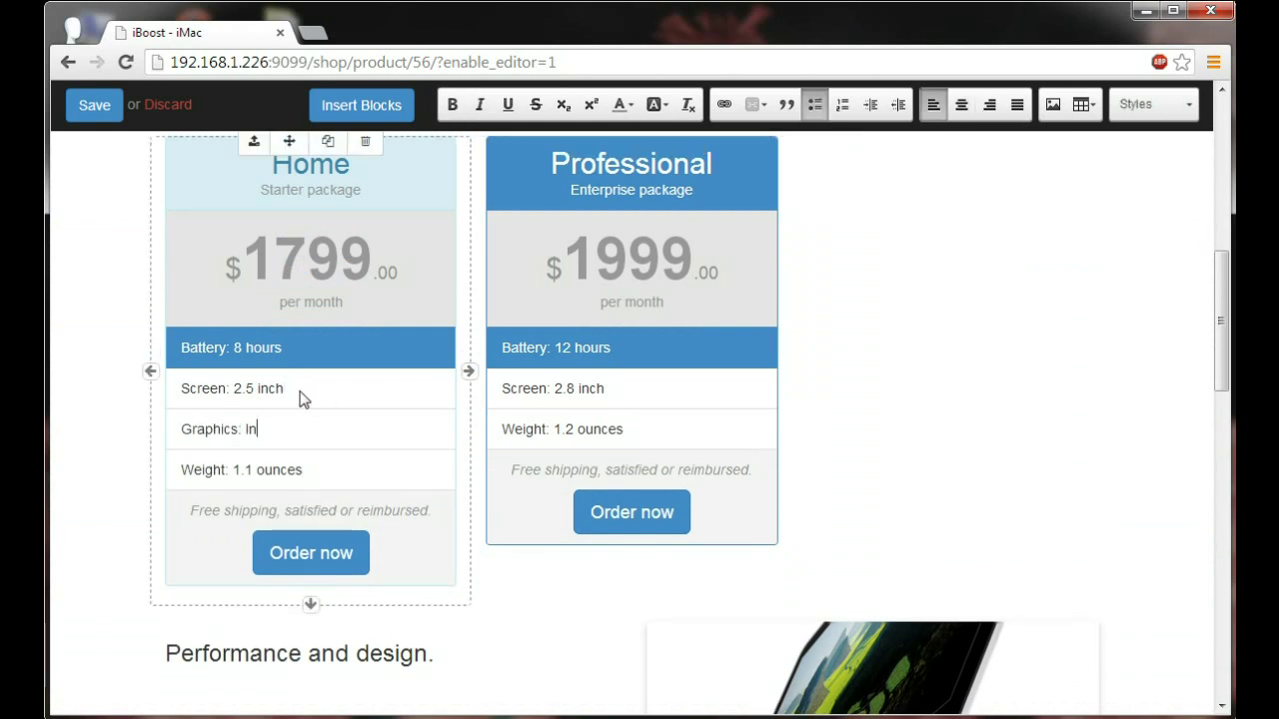
pyautogui.write('tel Iris Pro')
pyautogui.hotkey('ctrl', 'a')
pyautogui.hotkey('ctrl', 'c')
pyautogui.click(618, 407)
pyautogui.hotkey('ctrl', 'v')
pyautogui.press('BackSpace')
pyautogui.press('BackSpace')
pyautogui.press('BackSpace')
pyautogui.write('NVIDIA')
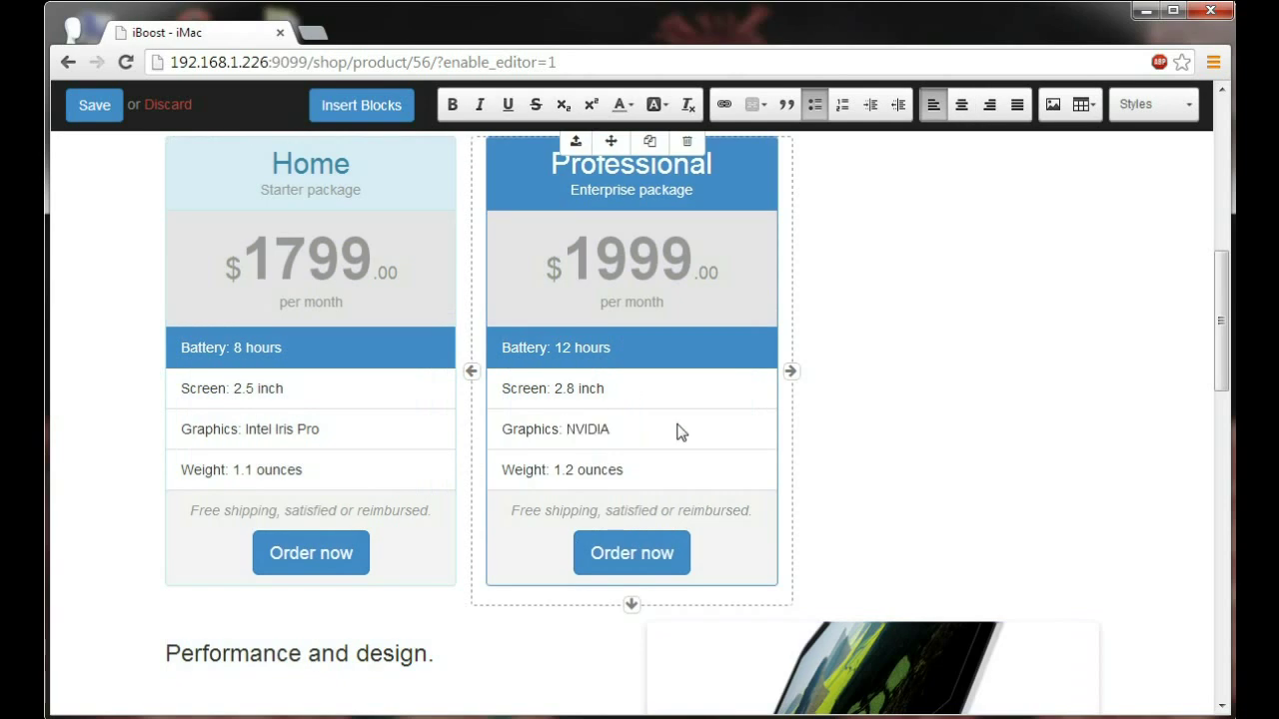
pyautogui.write(' Geo Force')
pyautogui.scroll(-1, 699, 419)
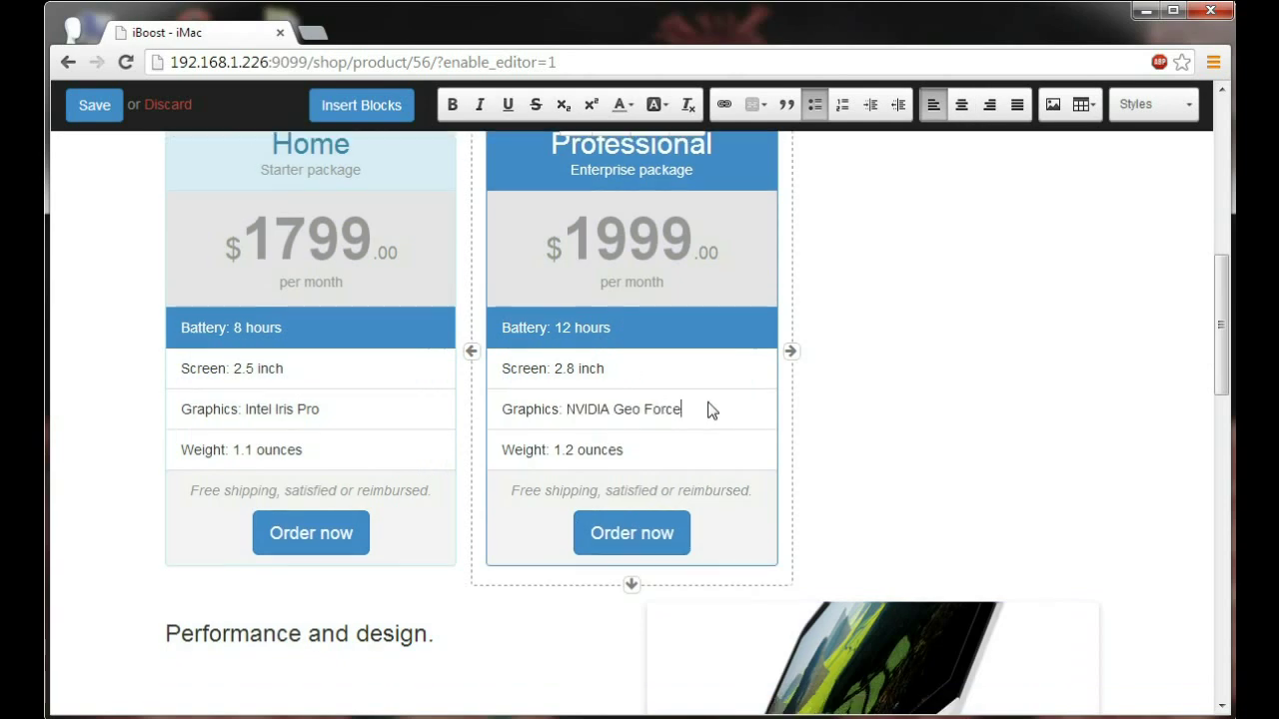
pyautogui.scroll(10, 709, 404)
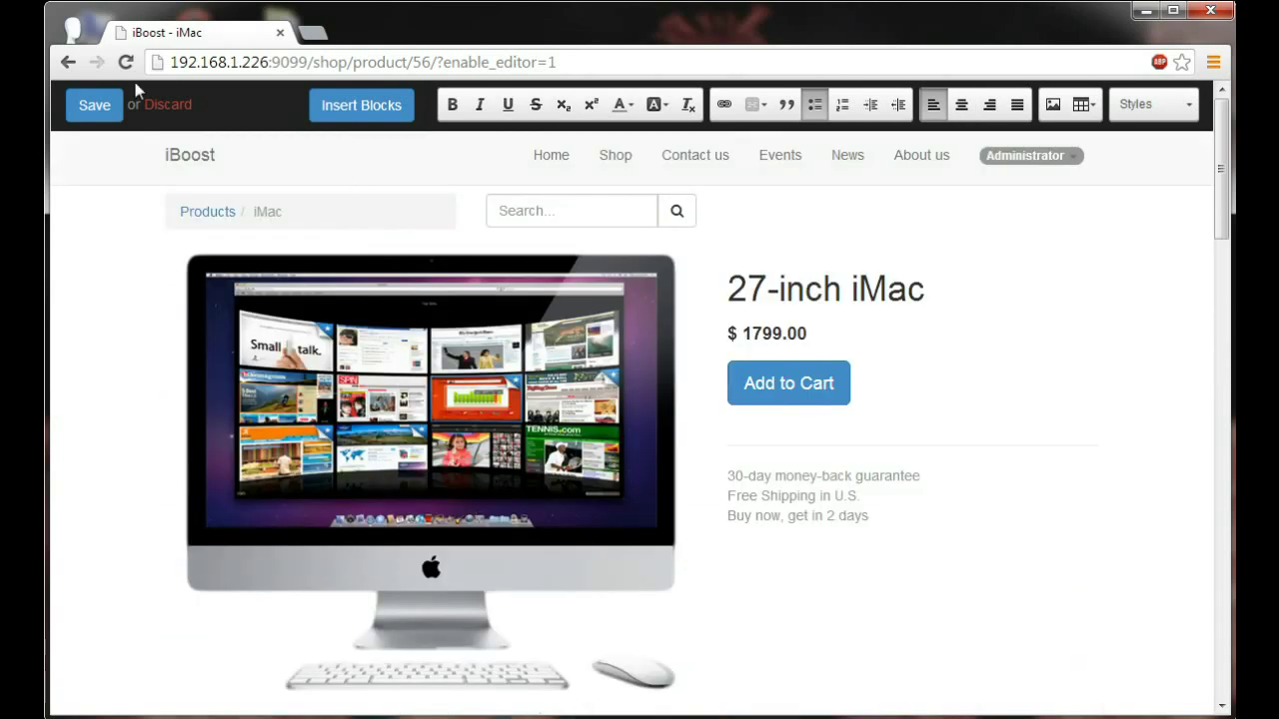
pyautogui.click(115, 110)
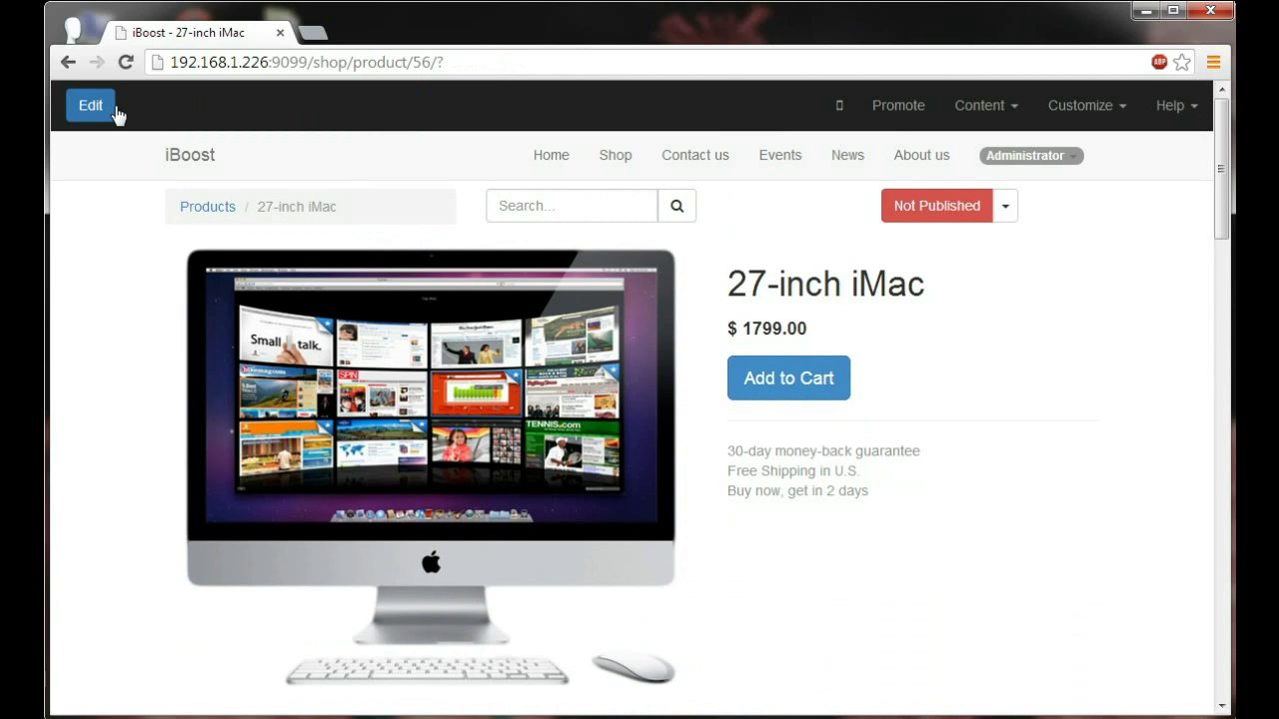
# Publish the 27-inch iMac product page and switch to the mobile preview.
pyautogui.click(919, 218)
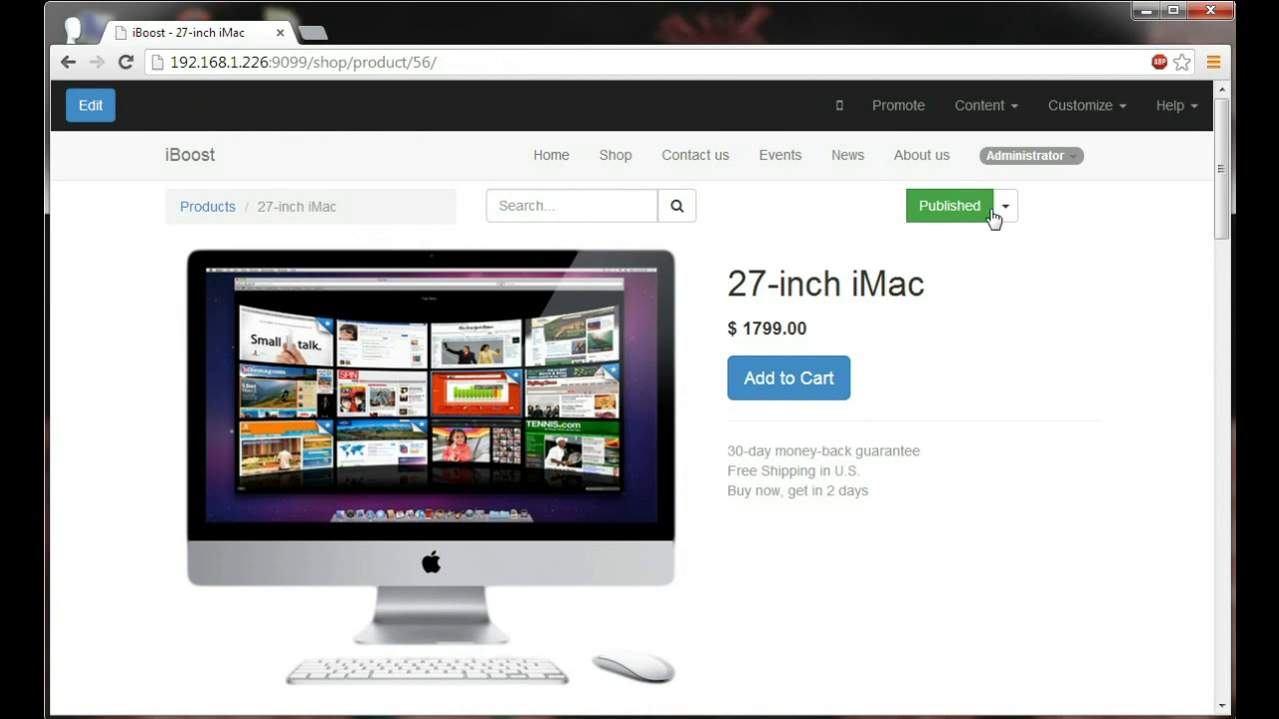
pyautogui.click(840, 119)
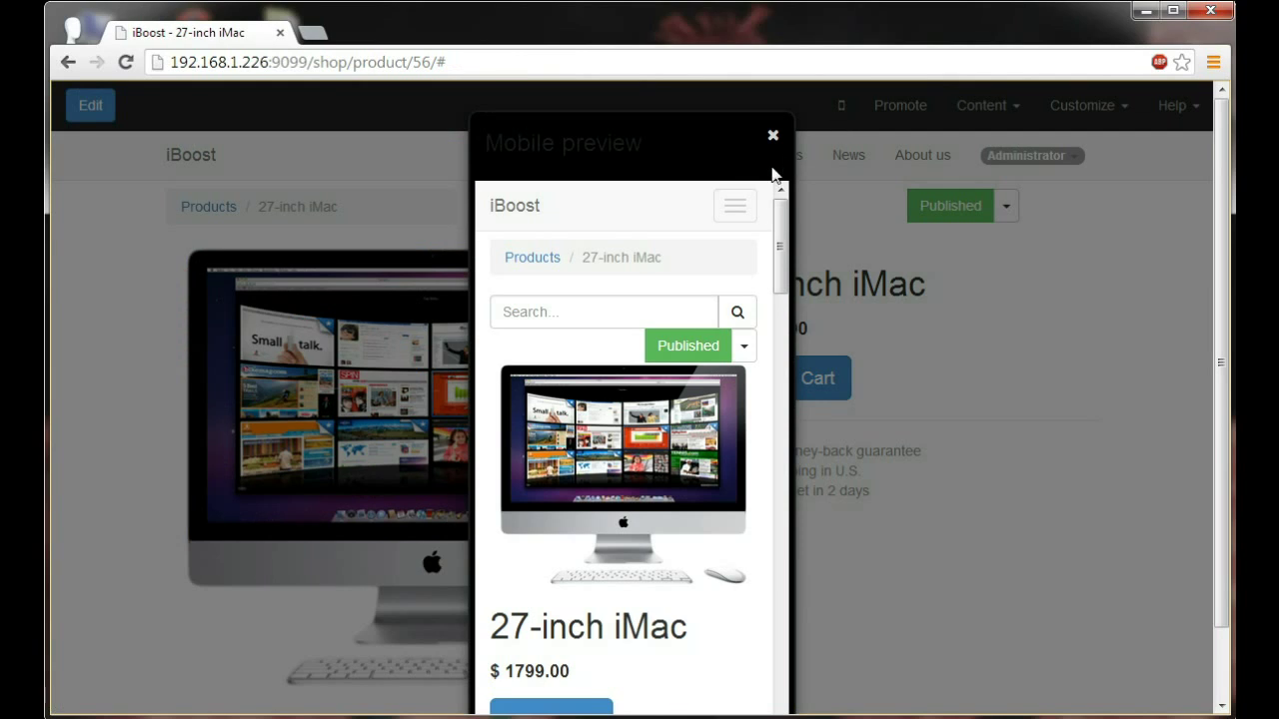
# Toggle the mobile site menu, scroll through the phone preview of the 27-inch iMac page, then close it.
pyautogui.click(747, 214)
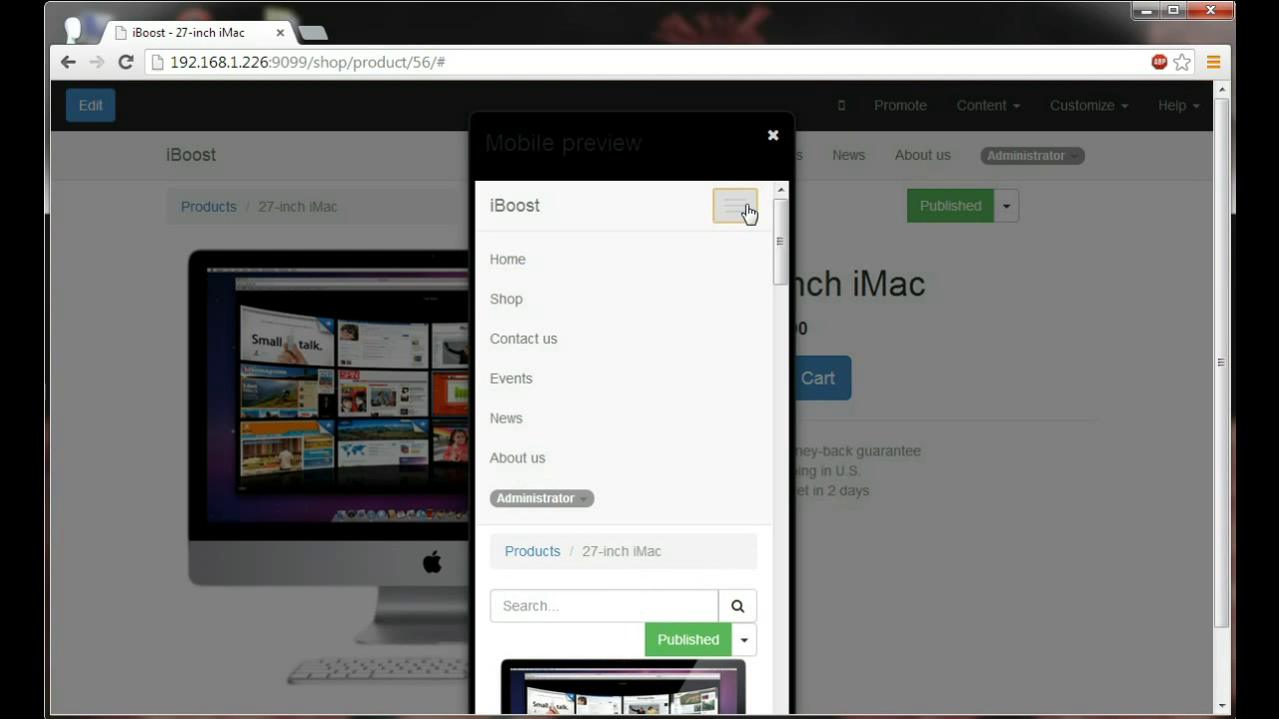
pyautogui.click(747, 214)
pyautogui.scroll(-1, 699, 283)
pyautogui.scroll(-1, 699, 283)
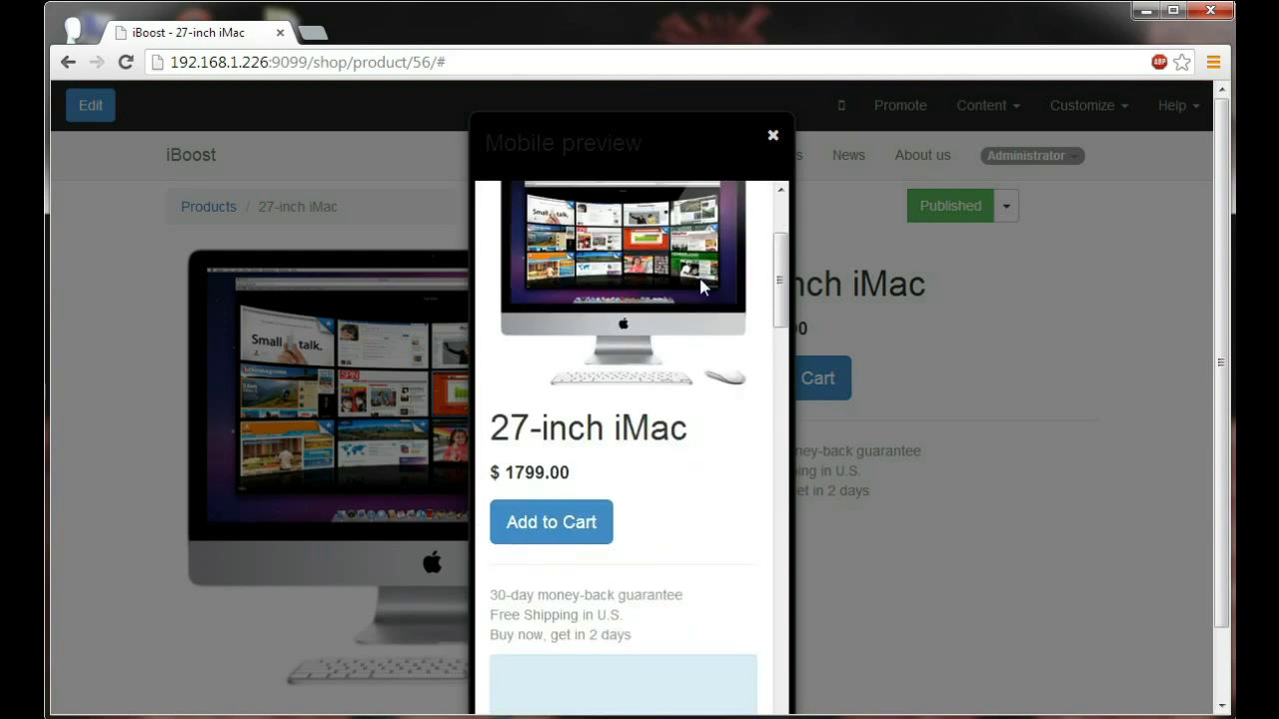
pyautogui.scroll(-2, 700, 286)
pyautogui.scroll(-2, 588, 317)
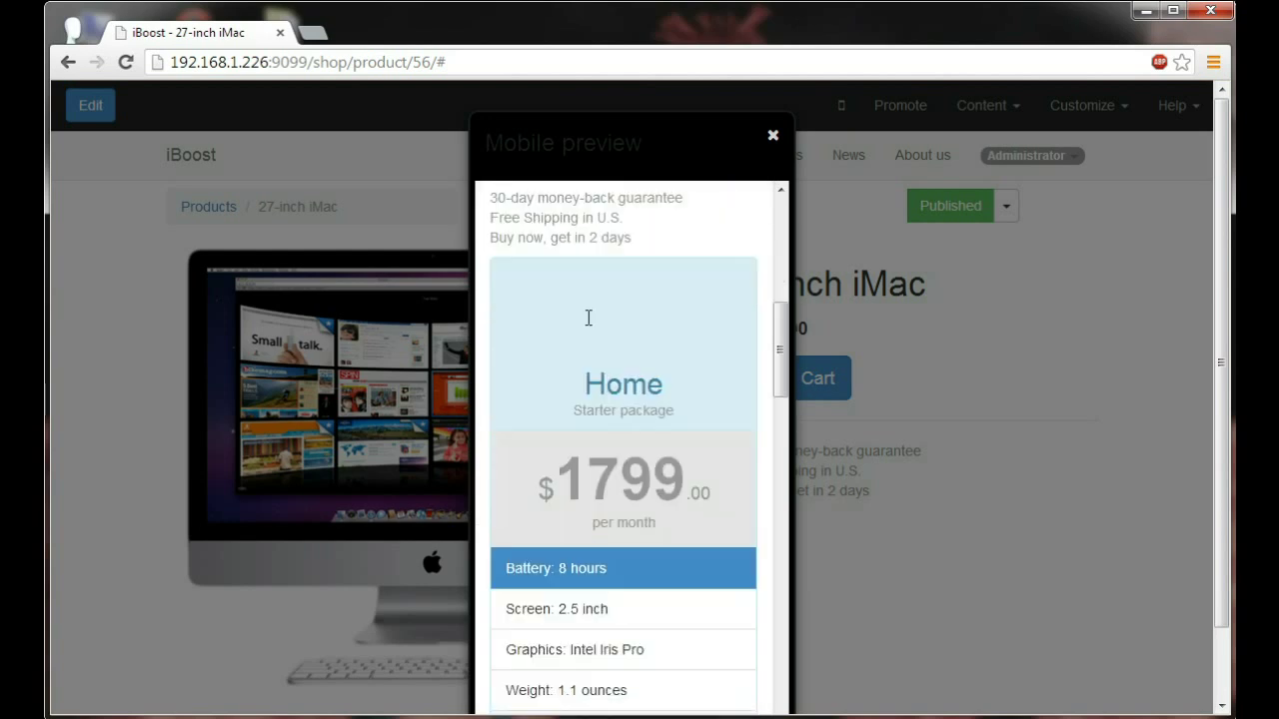
pyautogui.scroll(-2, 589, 318)
pyautogui.scroll(-2, 589, 318)
pyautogui.scroll(-3, 588, 318)
pyautogui.scroll(-4, 588, 319)
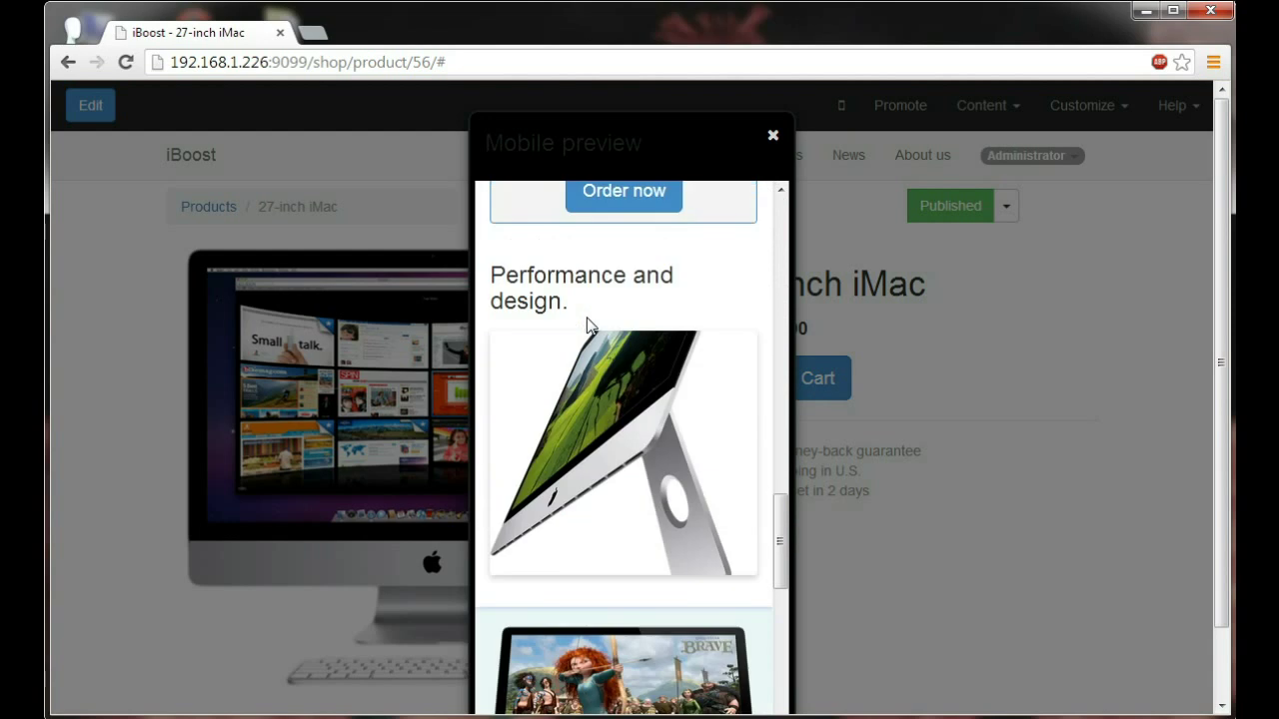
pyautogui.scroll(-3, 588, 322)
pyautogui.scroll(-3, 588, 322)
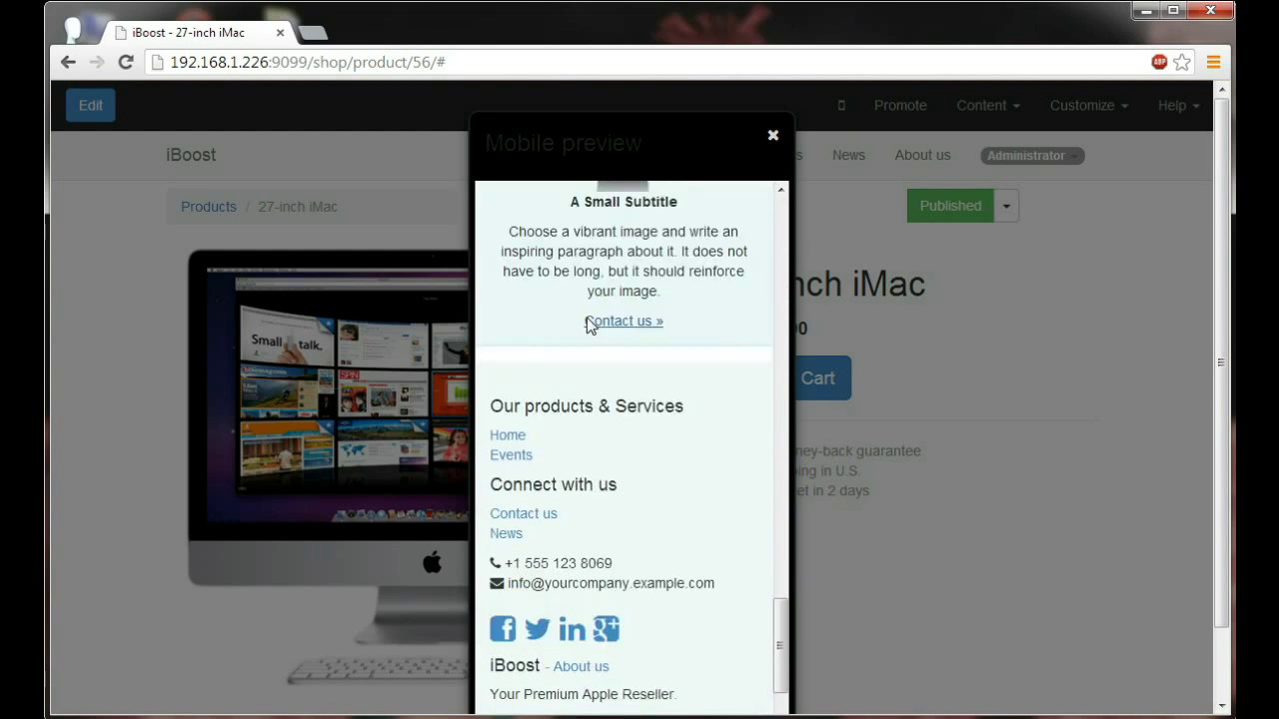
pyautogui.scroll(-1, 589, 322)
pyautogui.scroll(2, 589, 322)
pyautogui.scroll(3, 589, 321)
pyautogui.scroll(3, 590, 326)
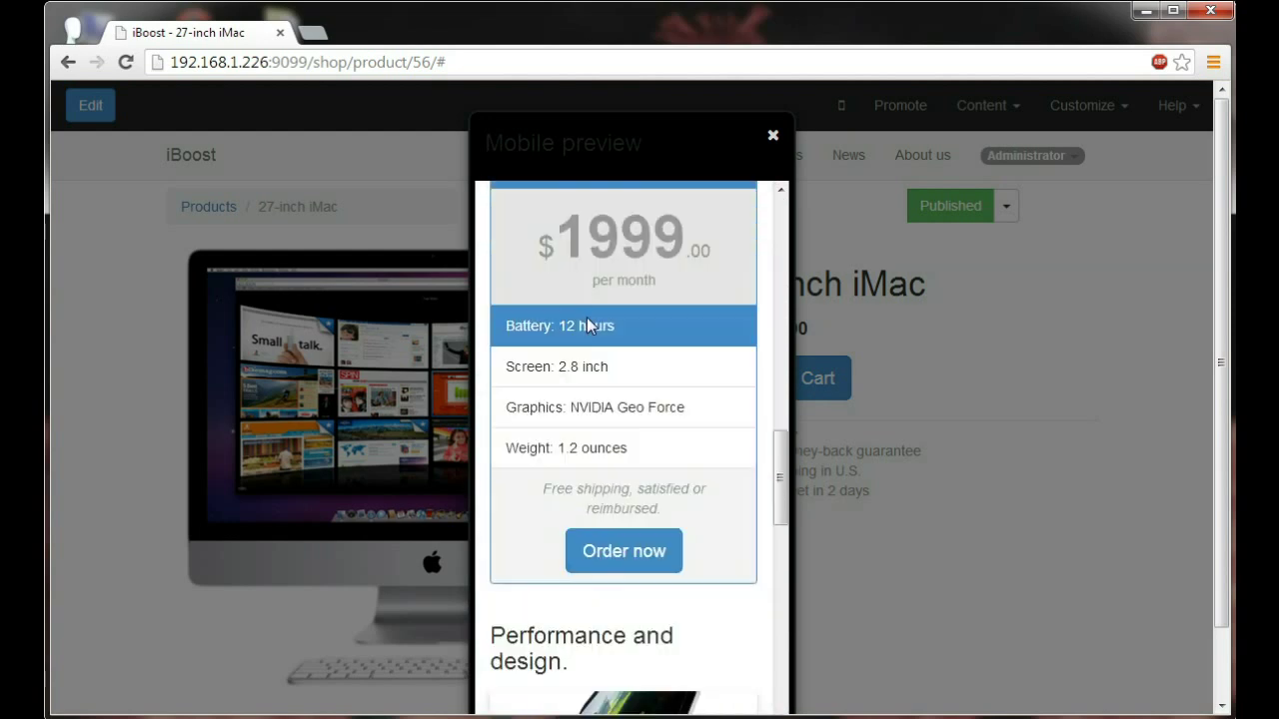
pyautogui.scroll(1, 595, 318)
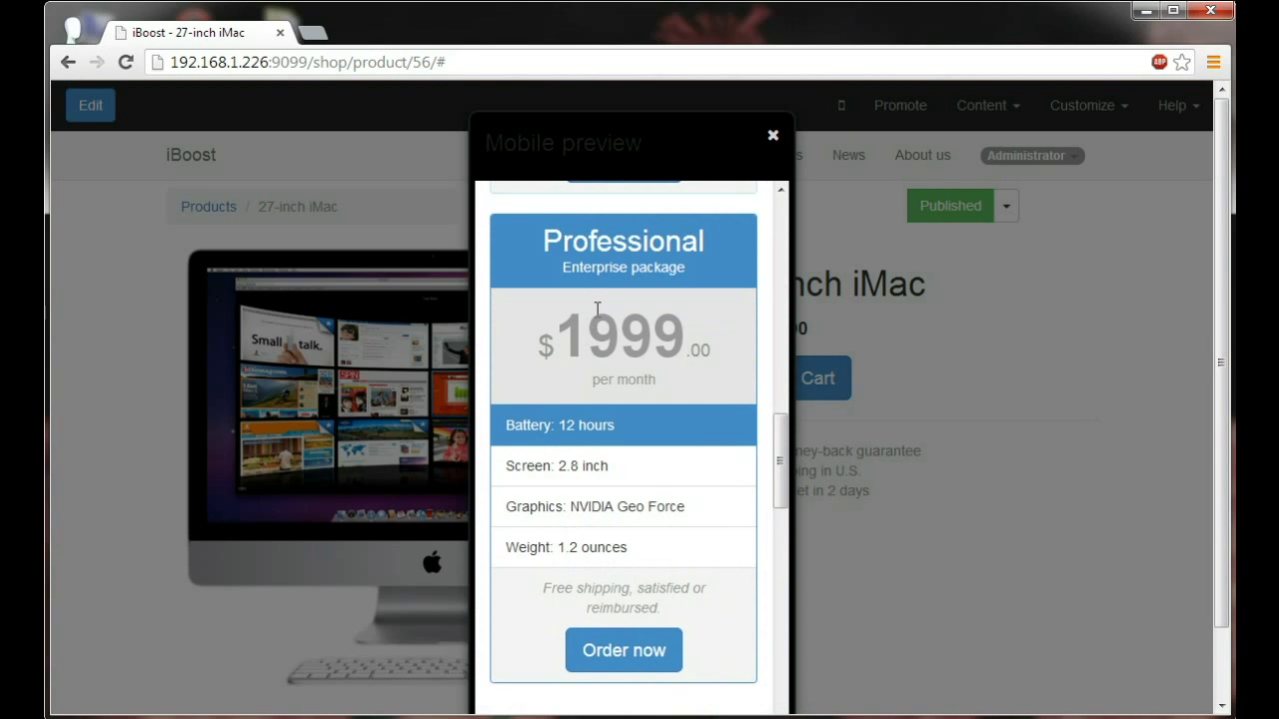
pyautogui.scroll(3, 596, 309)
pyautogui.scroll(2, 597, 310)
pyautogui.scroll(1, 595, 310)
pyautogui.scroll(1, 595, 310)
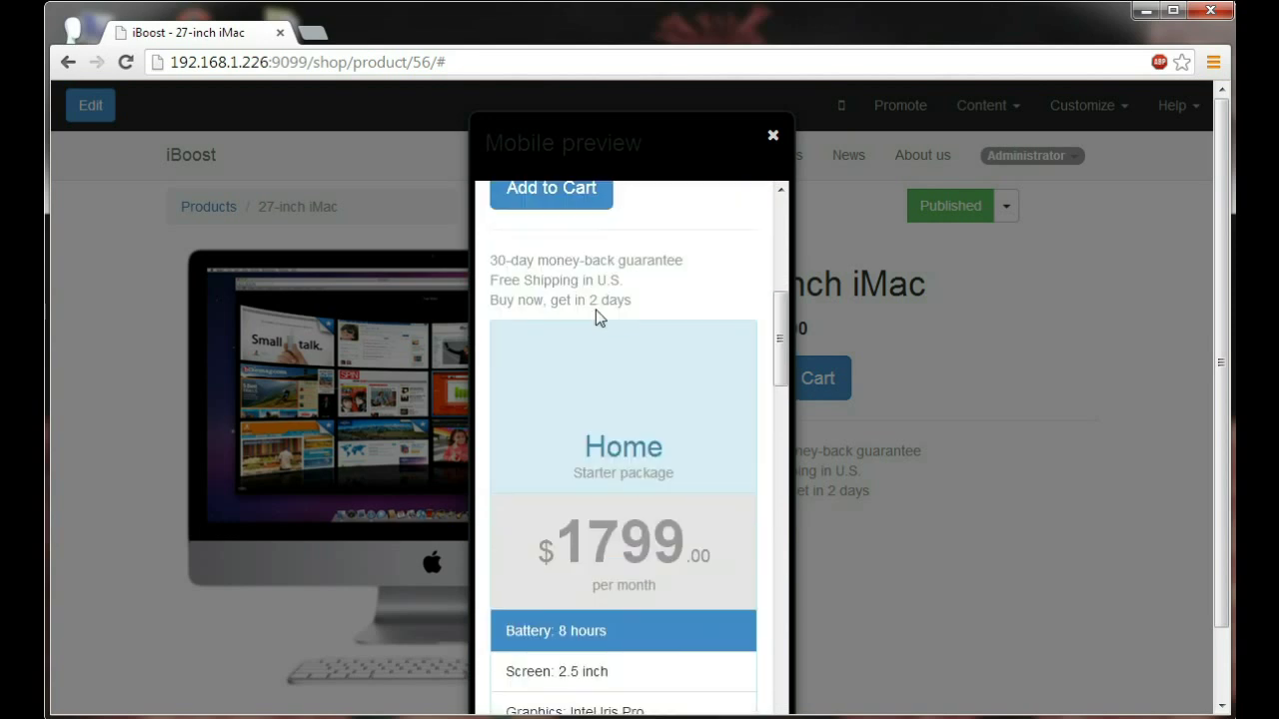
pyautogui.scroll(2, 596, 310)
pyautogui.scroll(3, 596, 309)
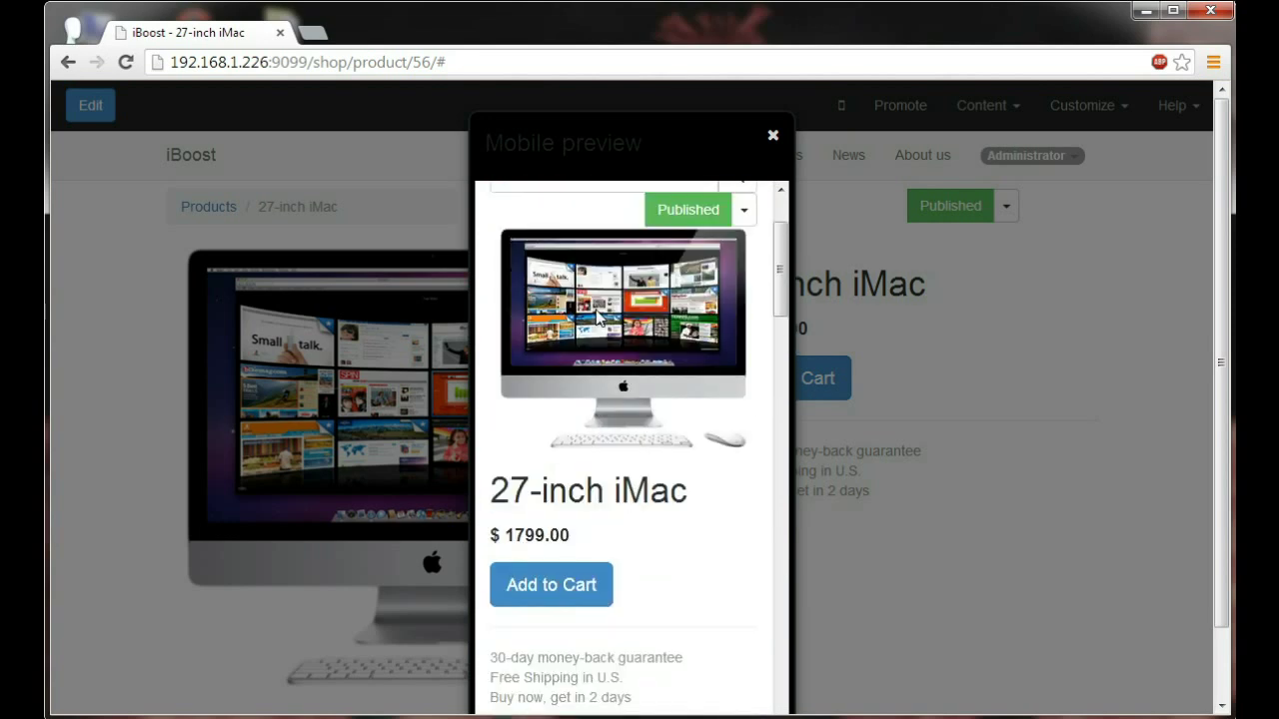
pyautogui.scroll(2, 595, 310)
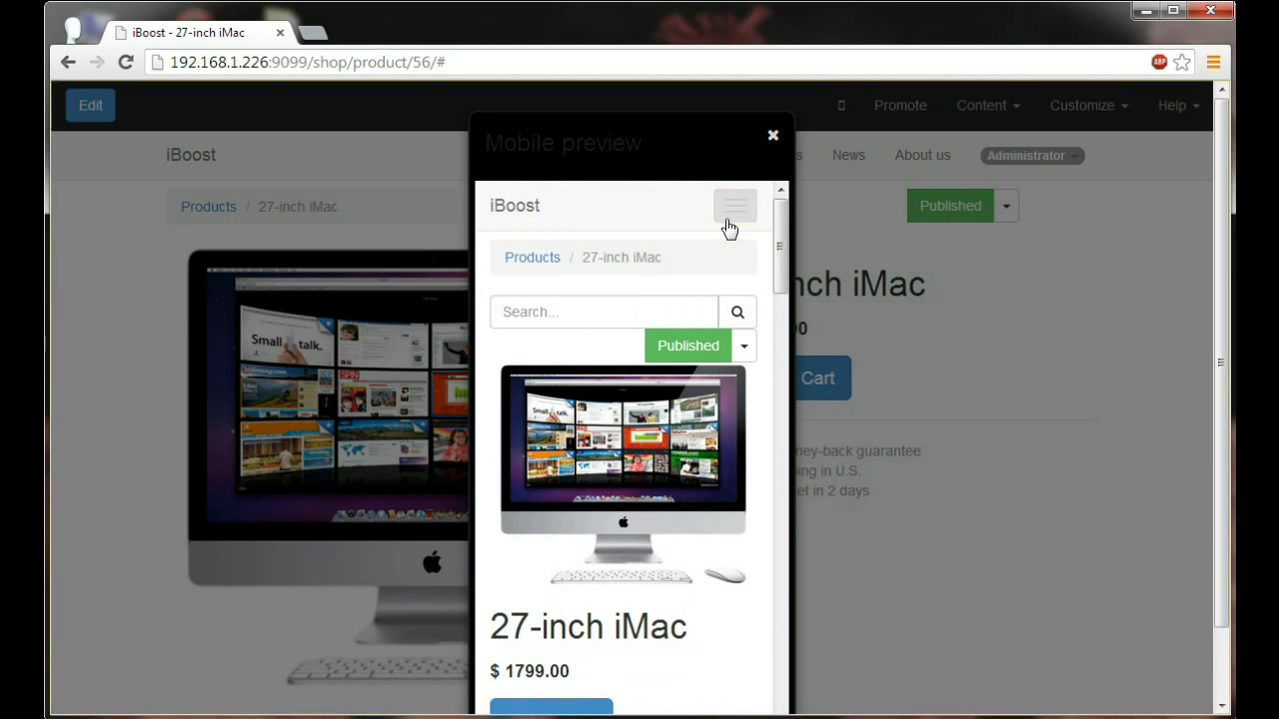
pyautogui.click(772, 136)
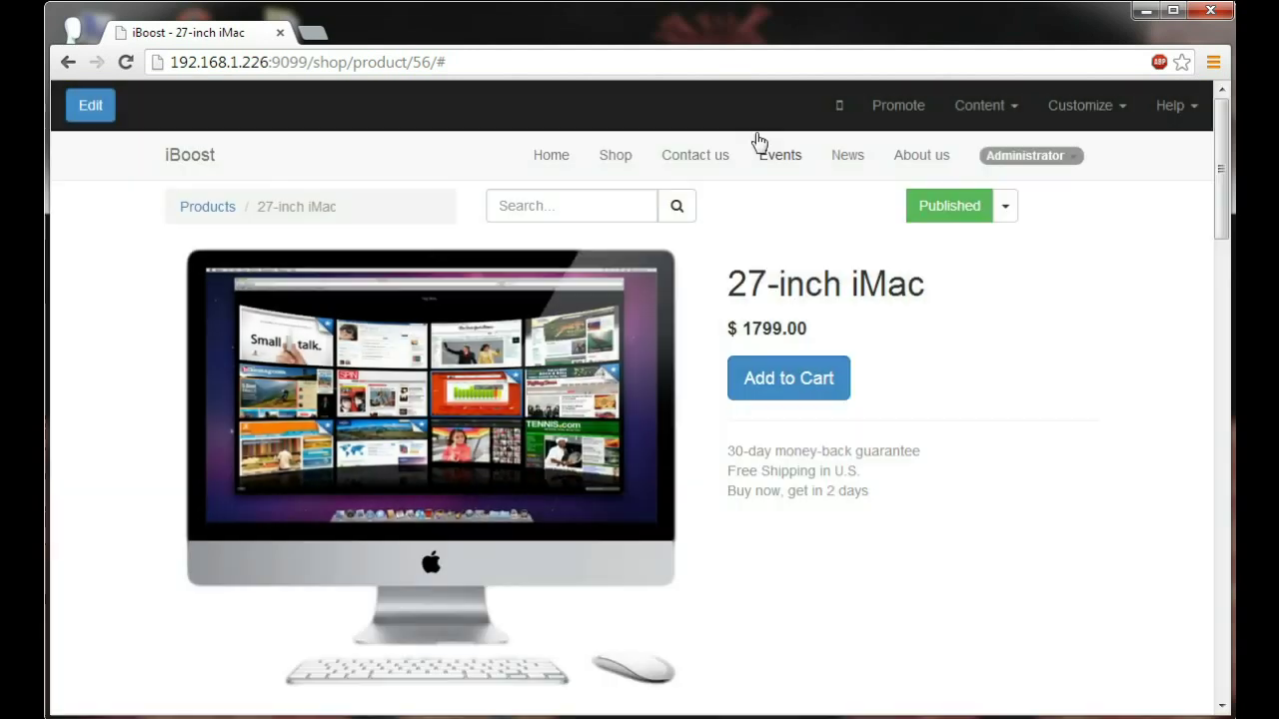
# Edit the Shop page so the first iMac tile reads '21.5-inch iMac' at $1299.00.
pyautogui.click(610, 160)
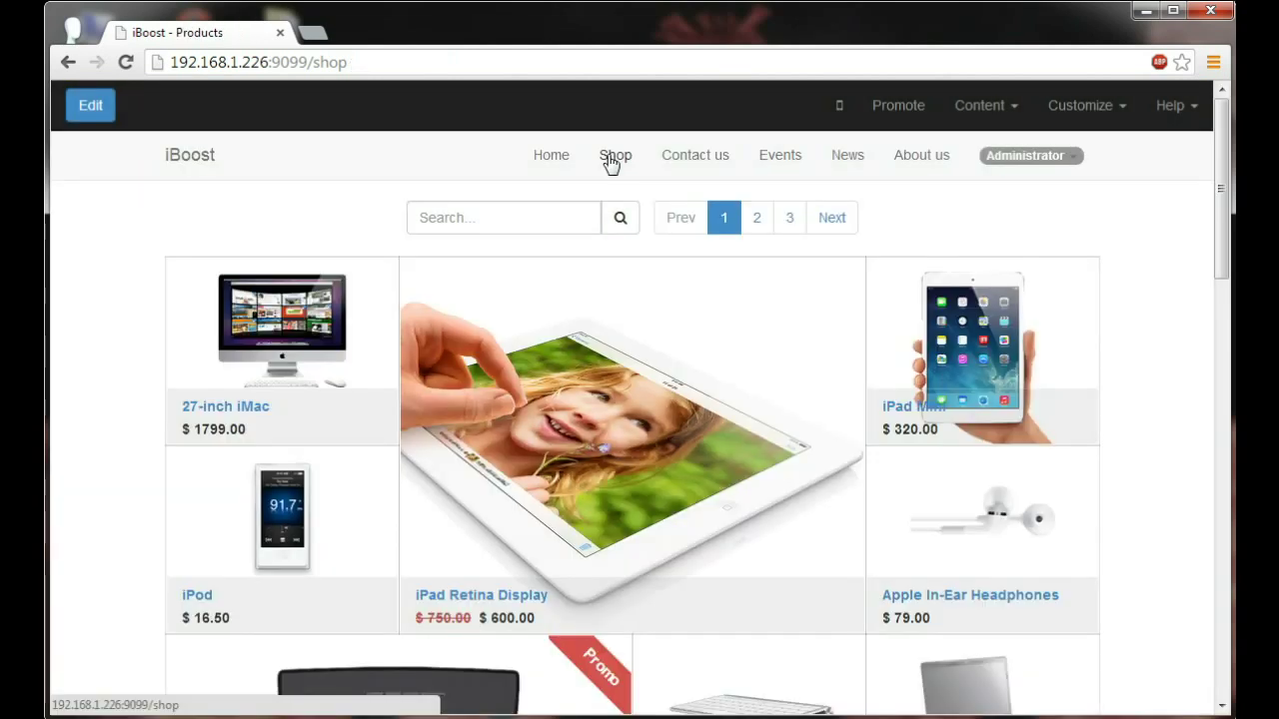
pyautogui.click(91, 108)
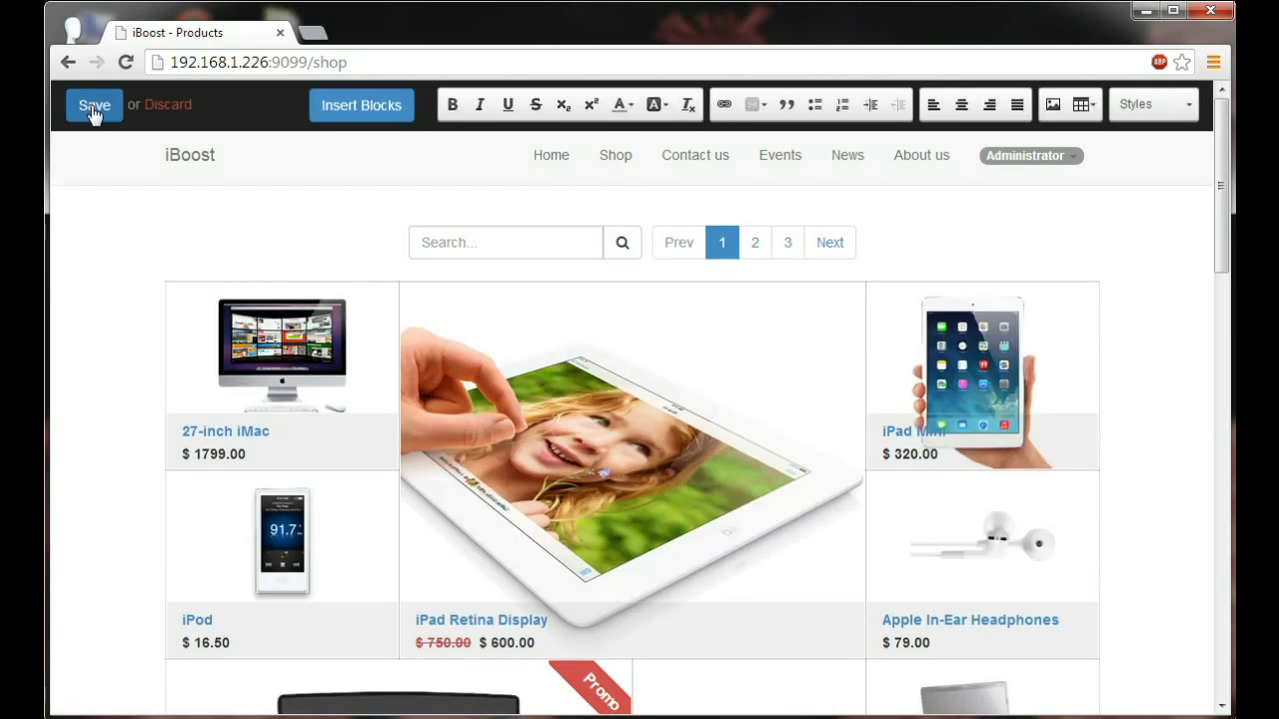
pyautogui.click(207, 428)
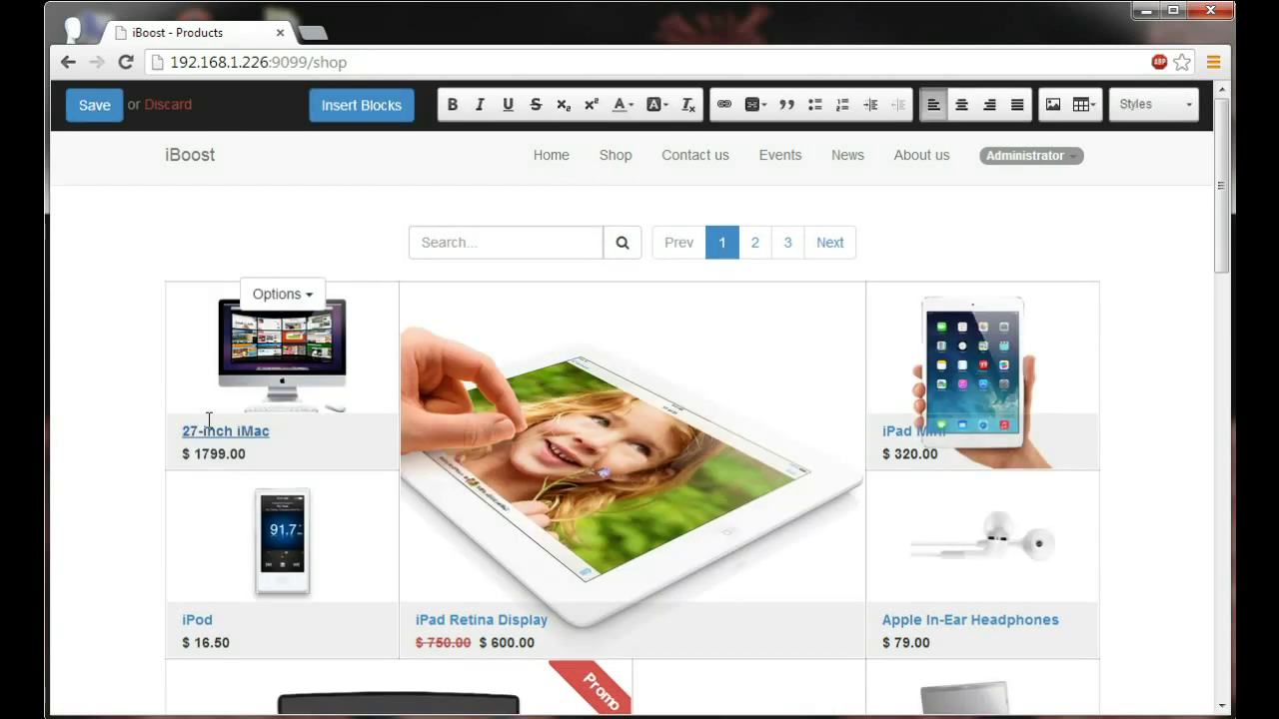
pyautogui.press('BackSpace')
pyautogui.write('1.5')
pyautogui.click(209, 455)
pyautogui.press('BackSpace')
pyautogui.write('2')
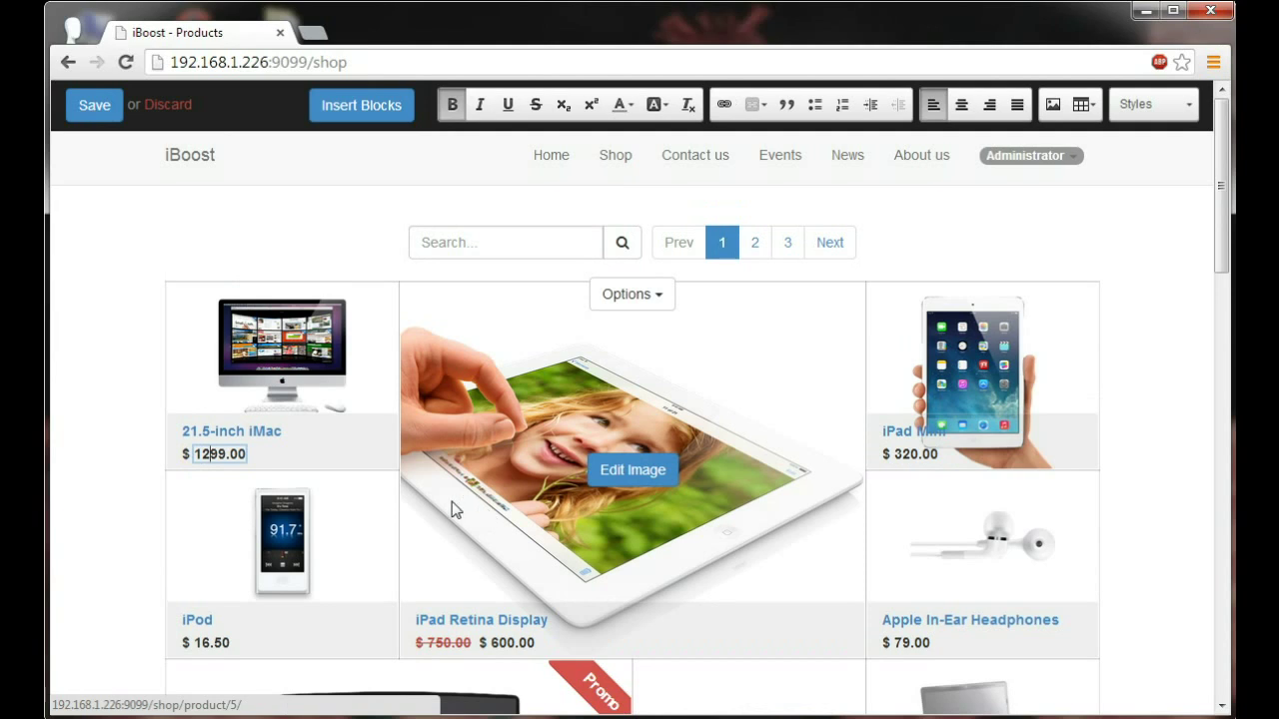
# Set the 21.5-inch iMac tile's size to 3x3 cells in the shop grid.
pyautogui.click(202, 344)
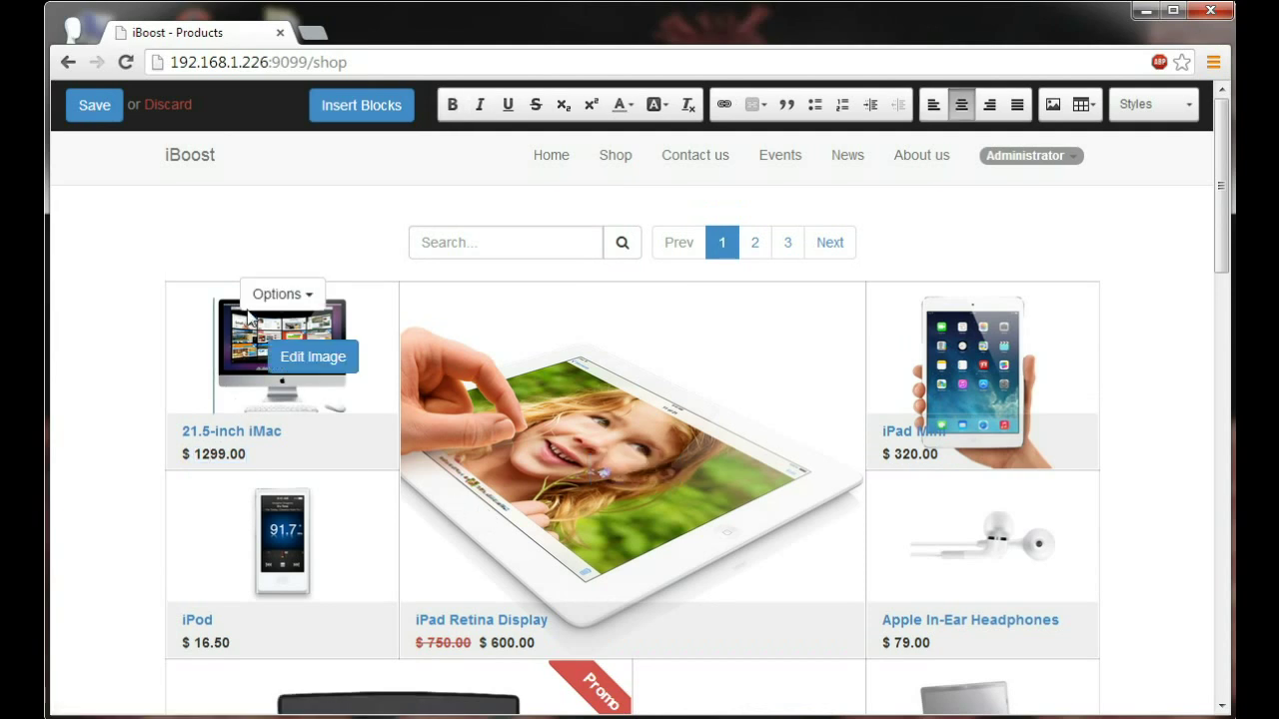
pyautogui.click(274, 294)
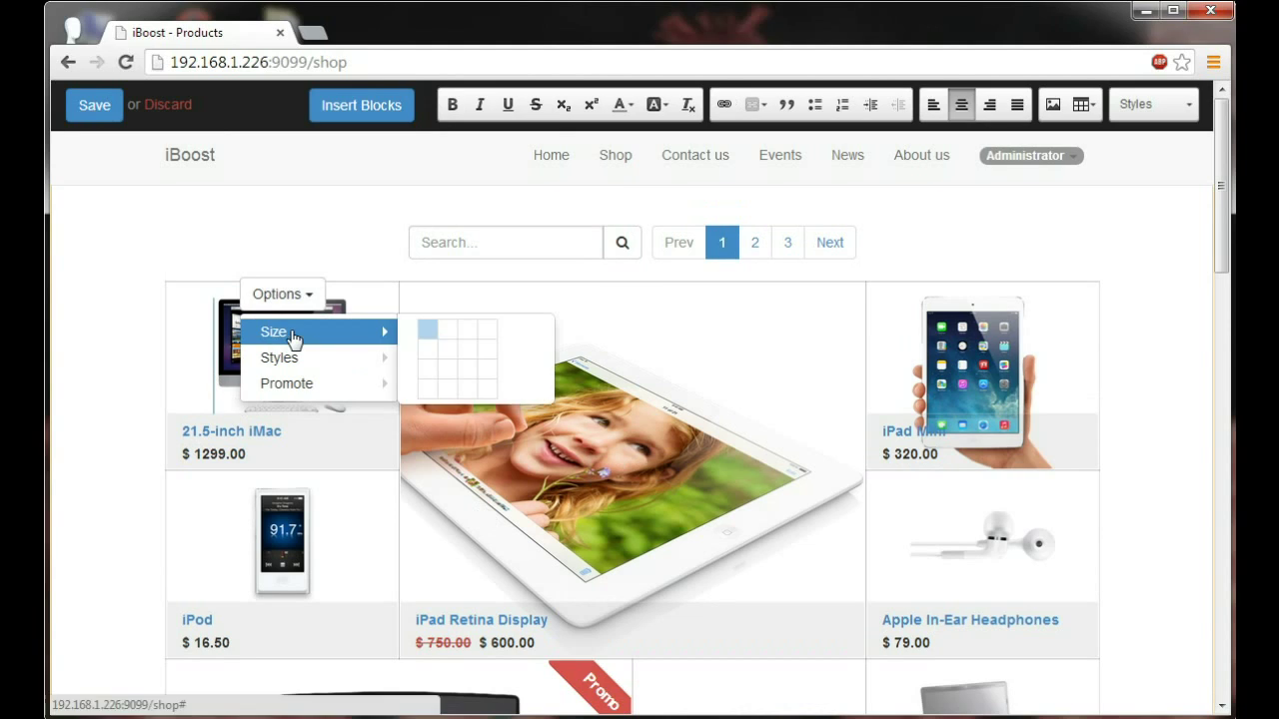
pyautogui.moveTo(273, 332)
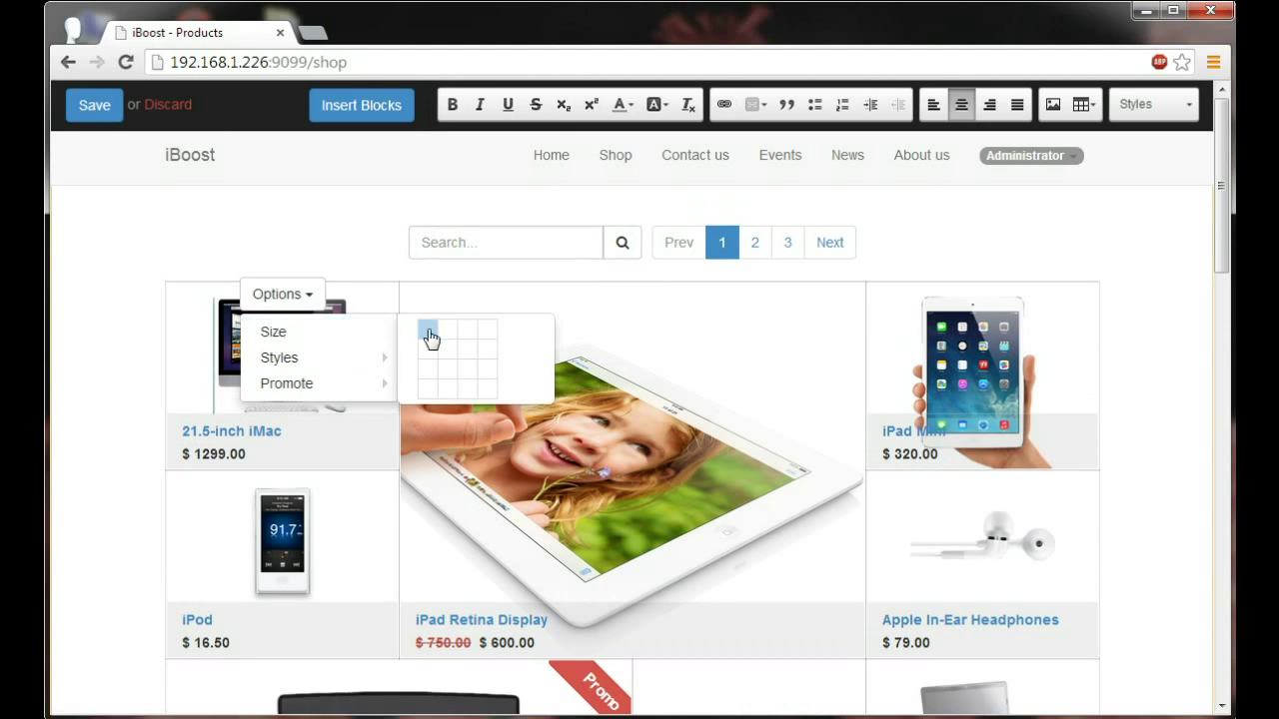
pyautogui.click(469, 375)
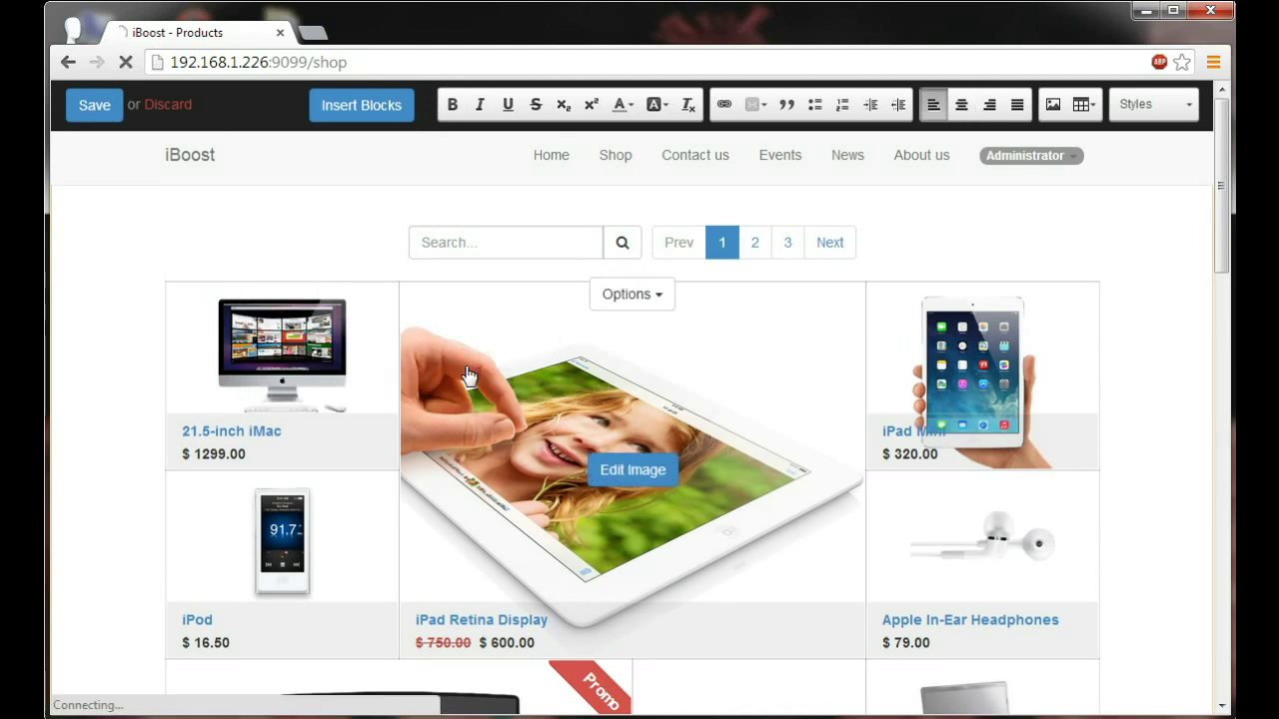
pyautogui.scroll(-1, 465, 373)
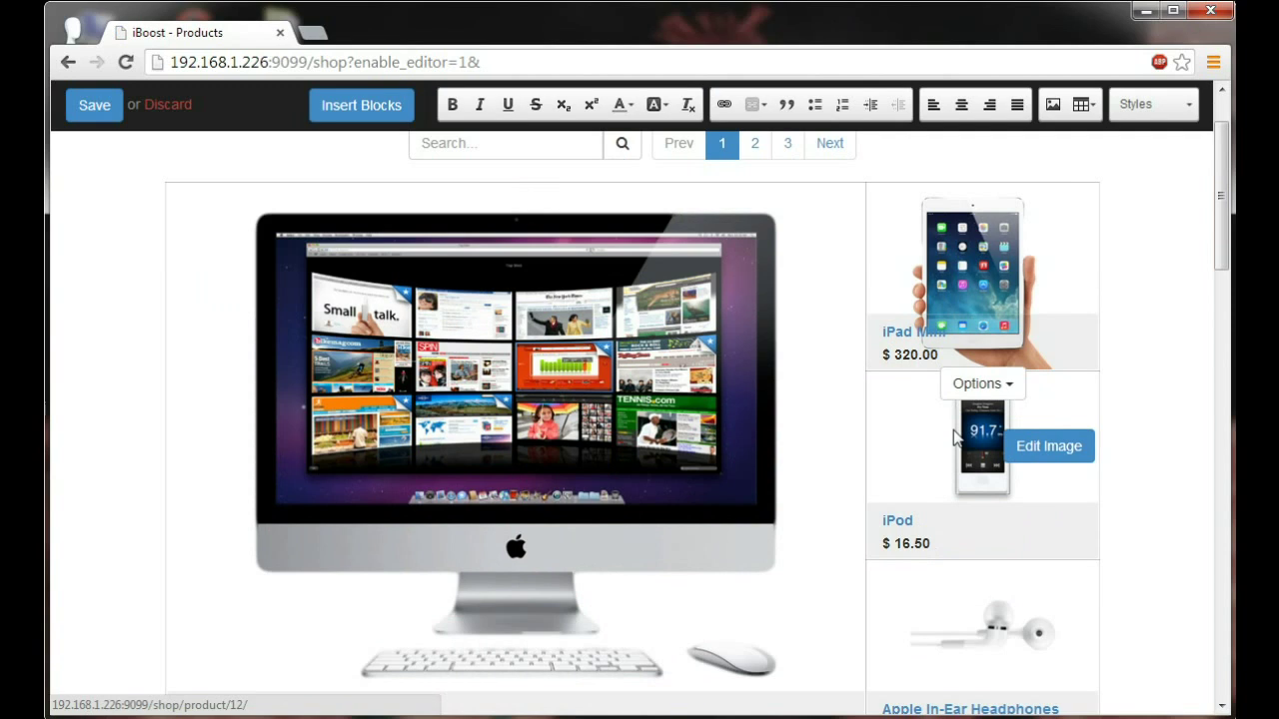
pyautogui.scroll(1, 956, 454)
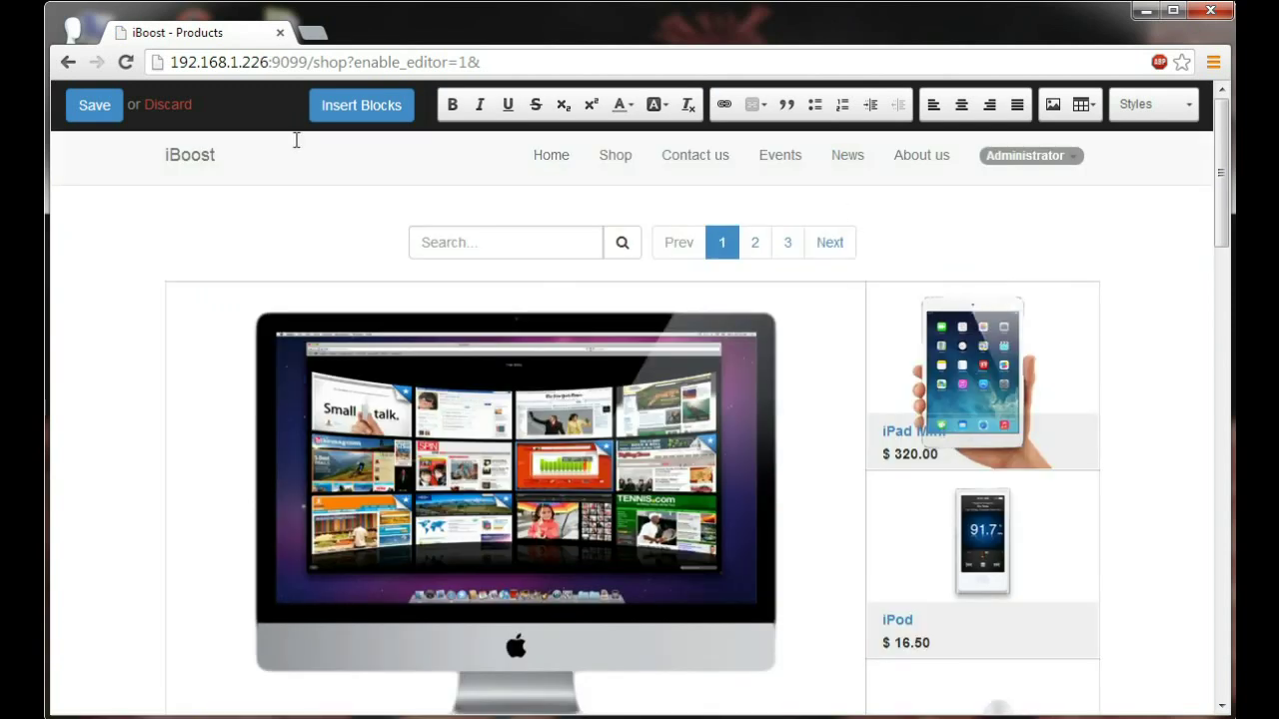
# Save the shop edits and add the Product Categories sidebar to the shop.
pyautogui.click(87, 115)
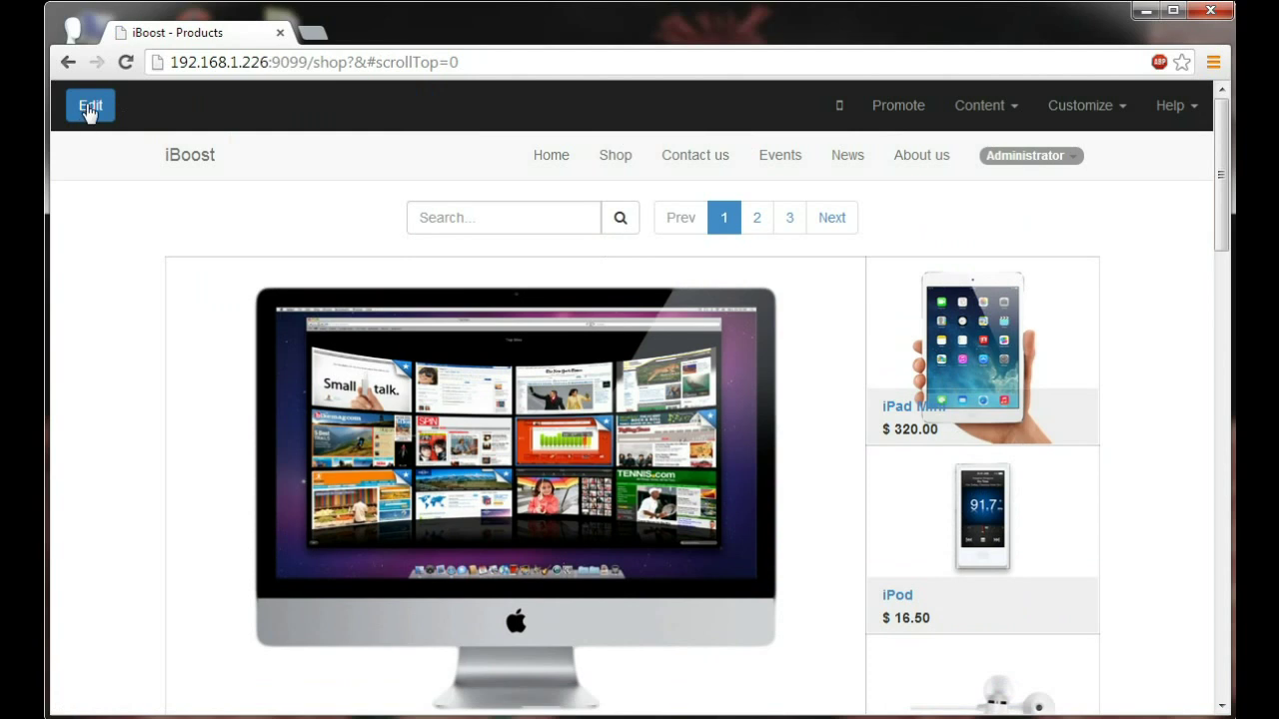
pyautogui.click(1106, 125)
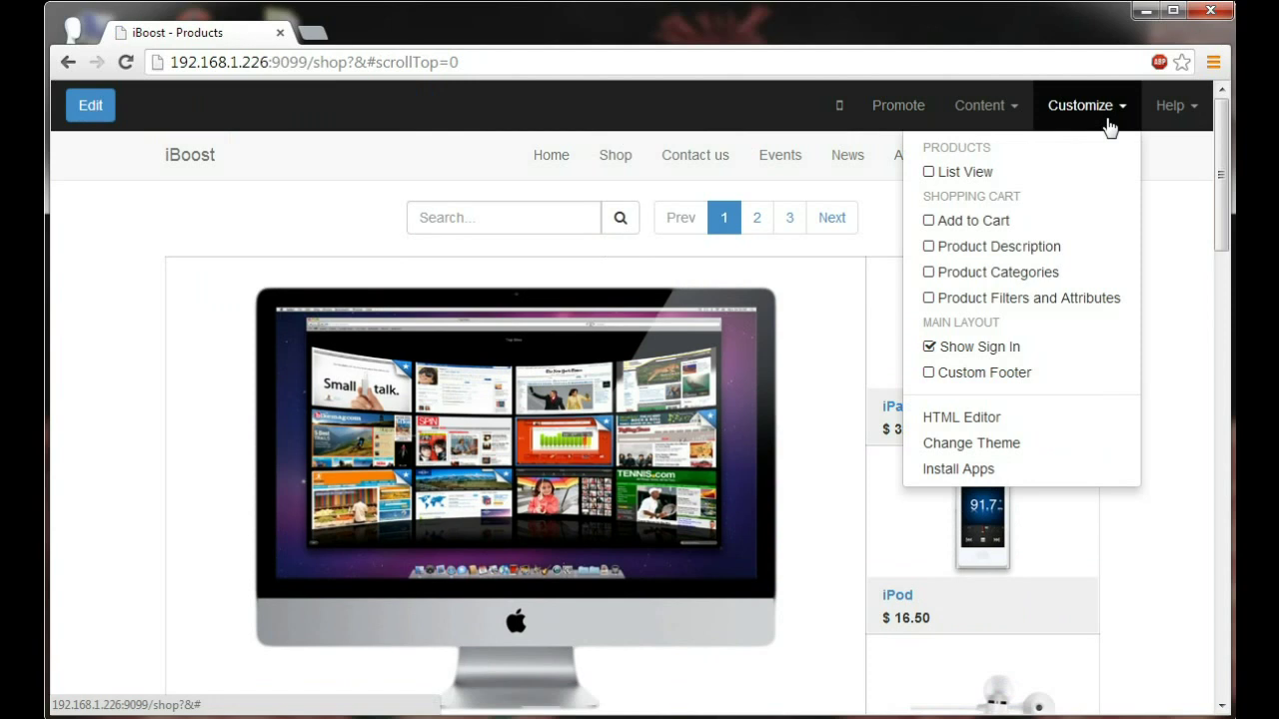
pyautogui.click(932, 280)
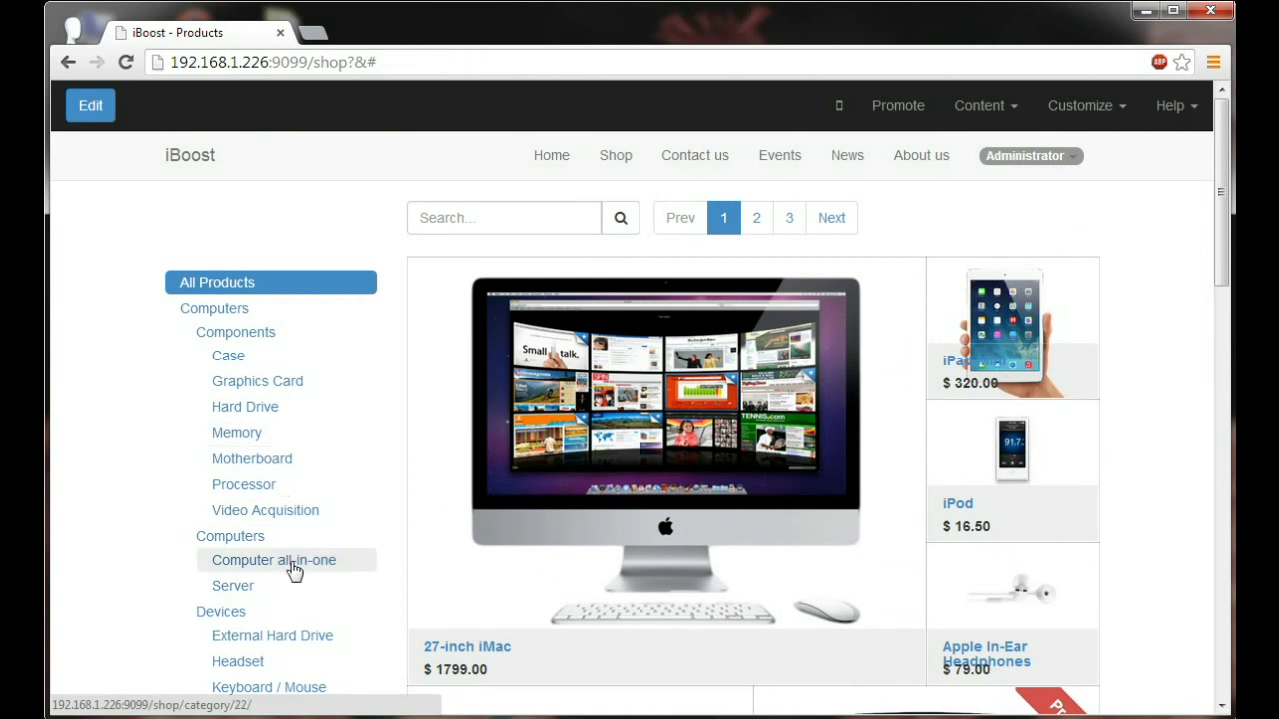
# Filter by the Processor category, view the Processor AMD 8-Core page, and return to Shop.
pyautogui.click(284, 484)
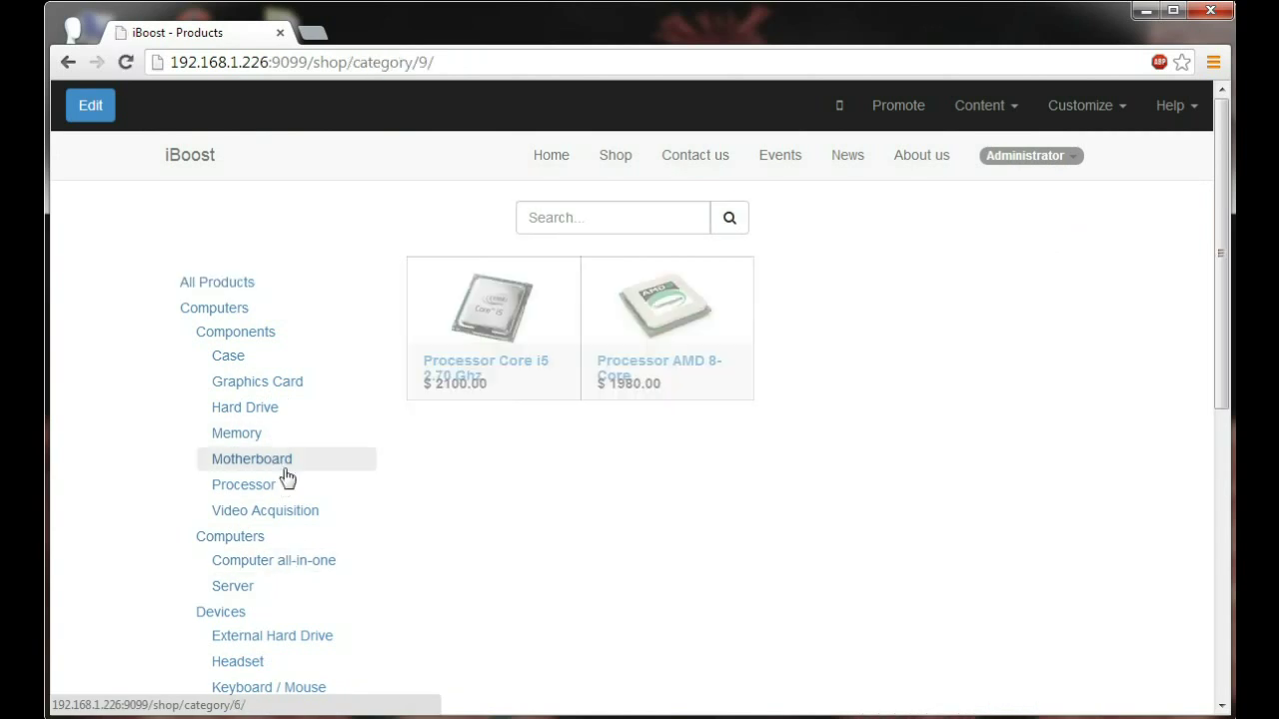
pyautogui.click(630, 338)
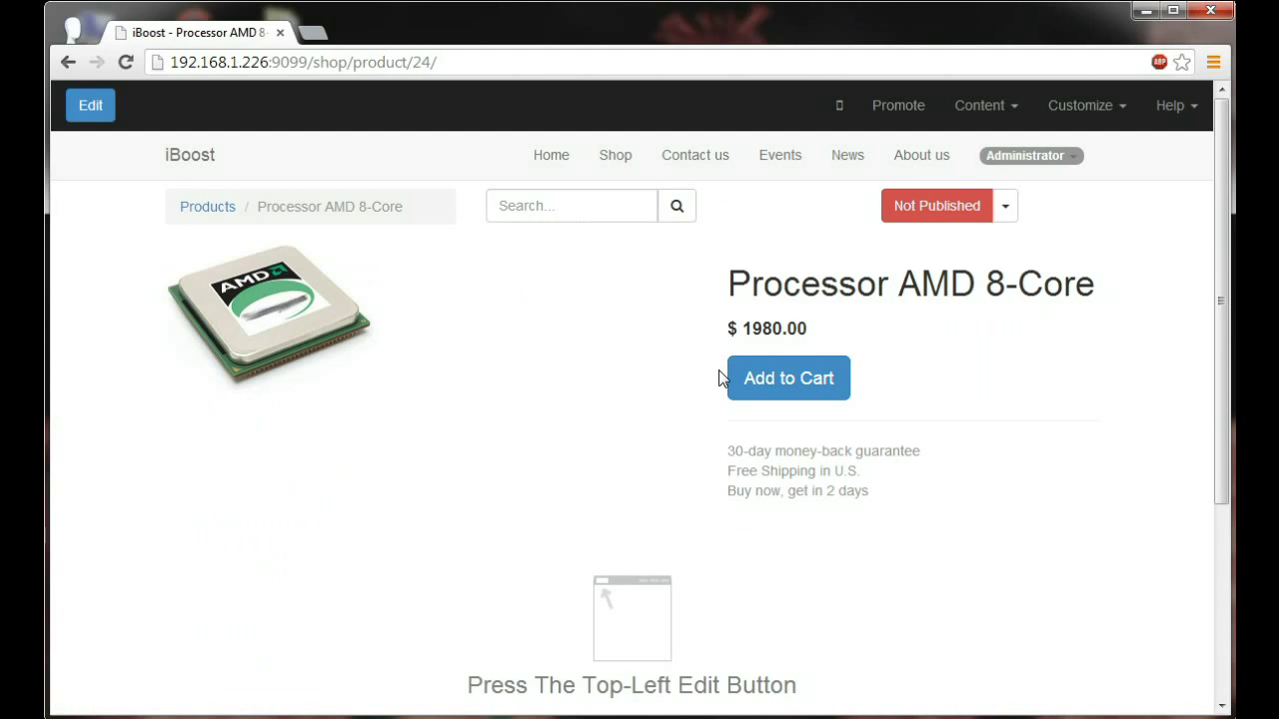
pyautogui.click(615, 157)
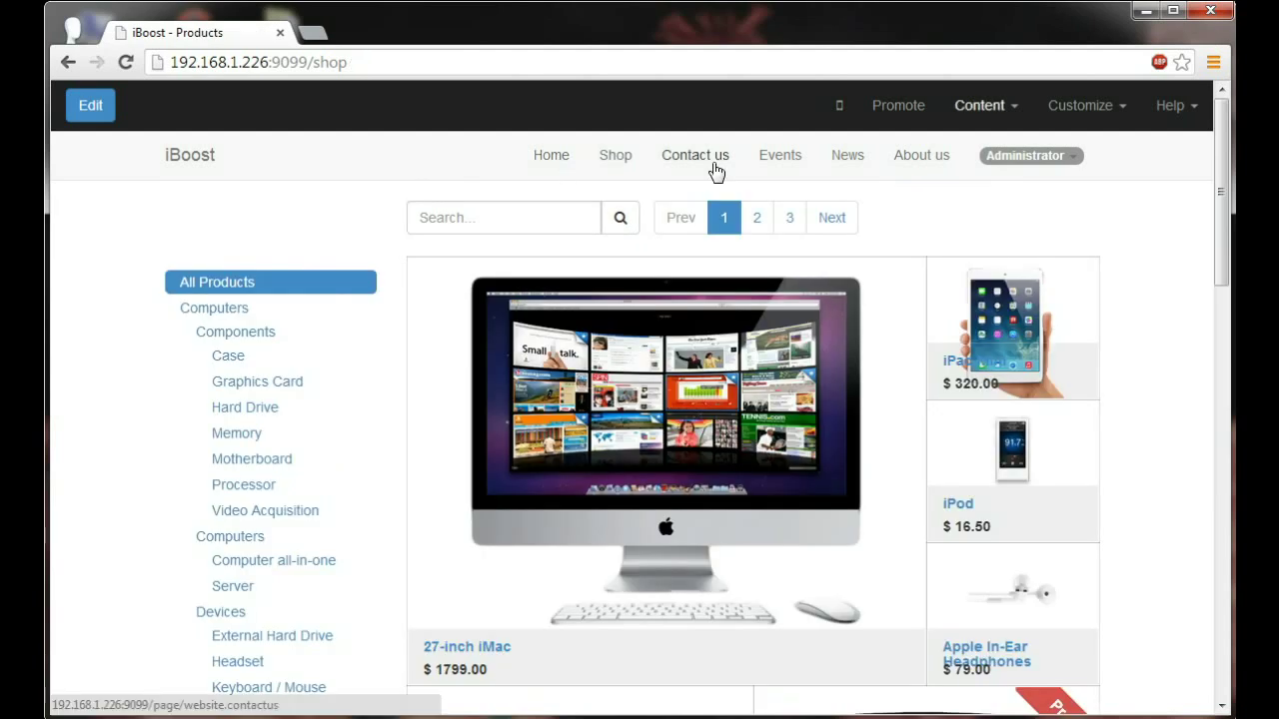
pyautogui.click(1082, 111)
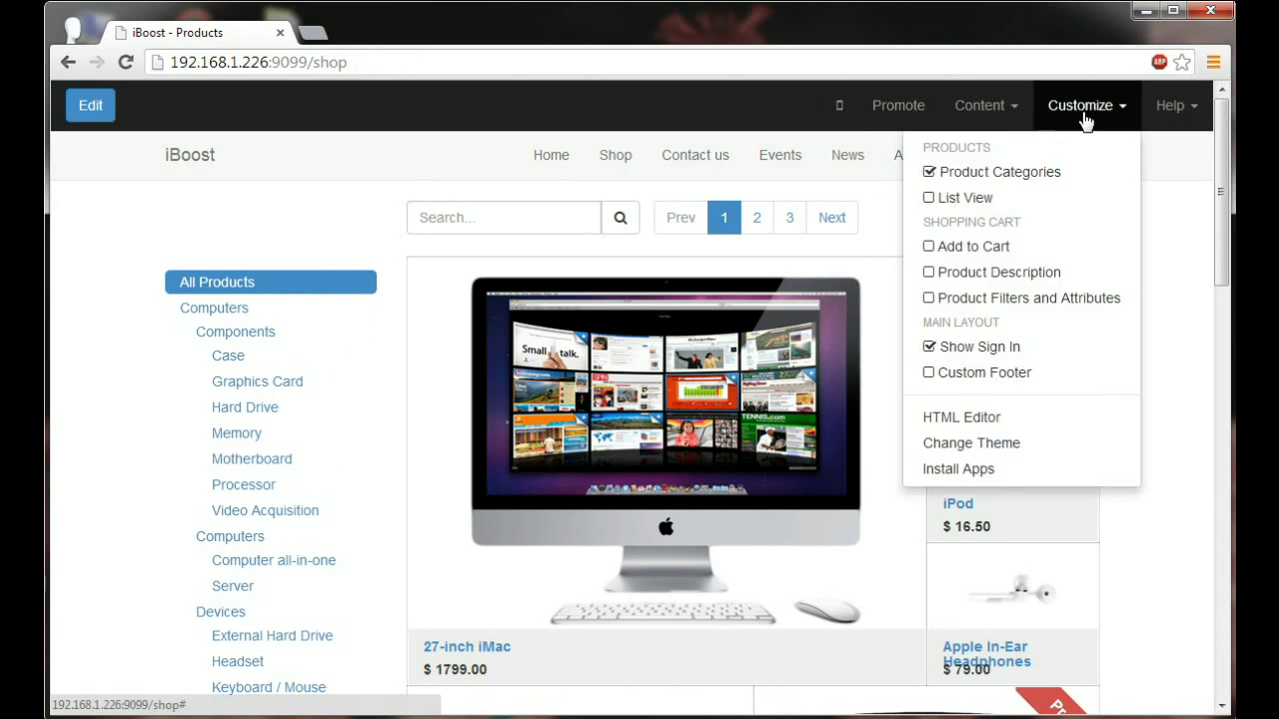
# Enable product descriptions, restore the grid layout, and open the 27-inch iMac product page.
pyautogui.click(1029, 197)
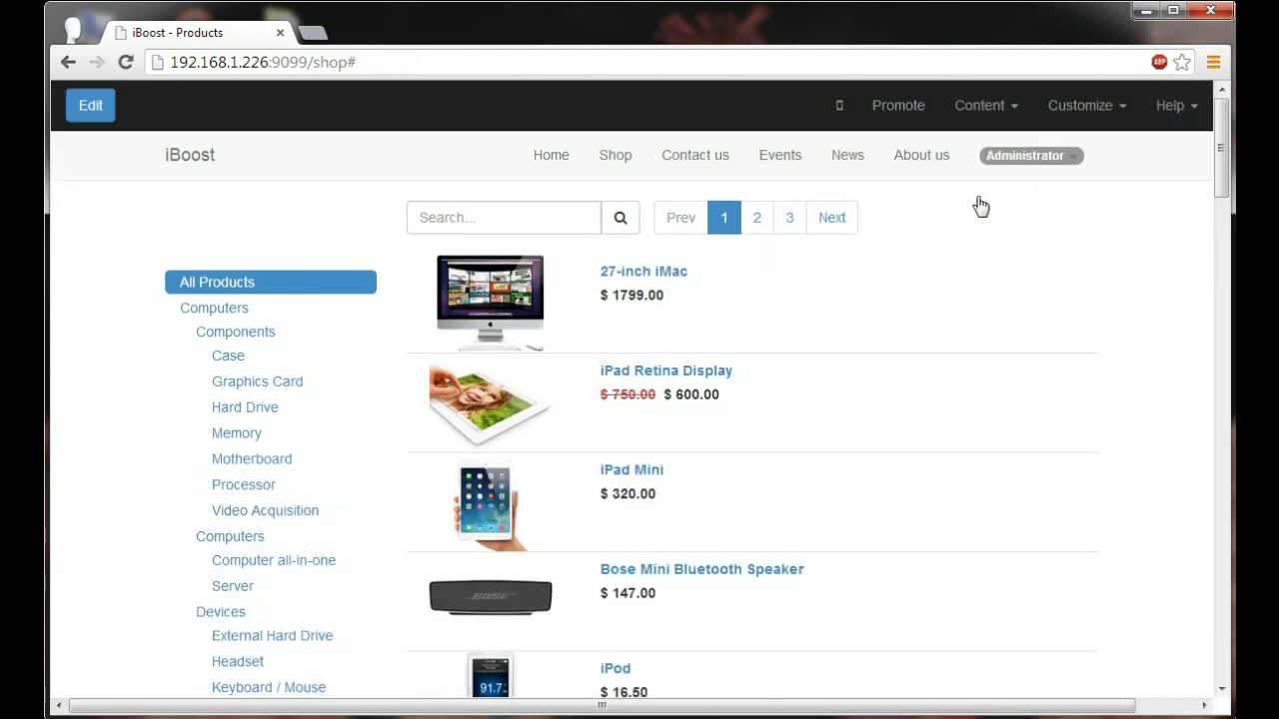
pyautogui.click(1075, 118)
pyautogui.click(1039, 248)
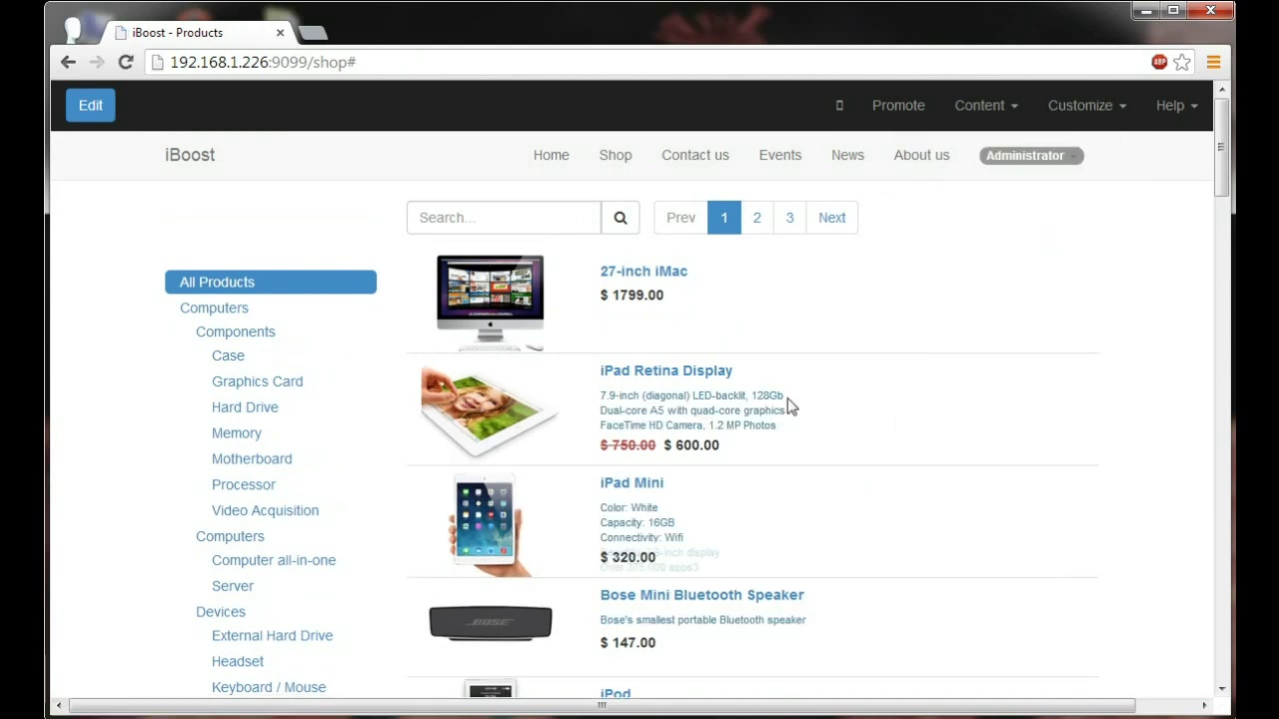
pyautogui.click(1087, 117)
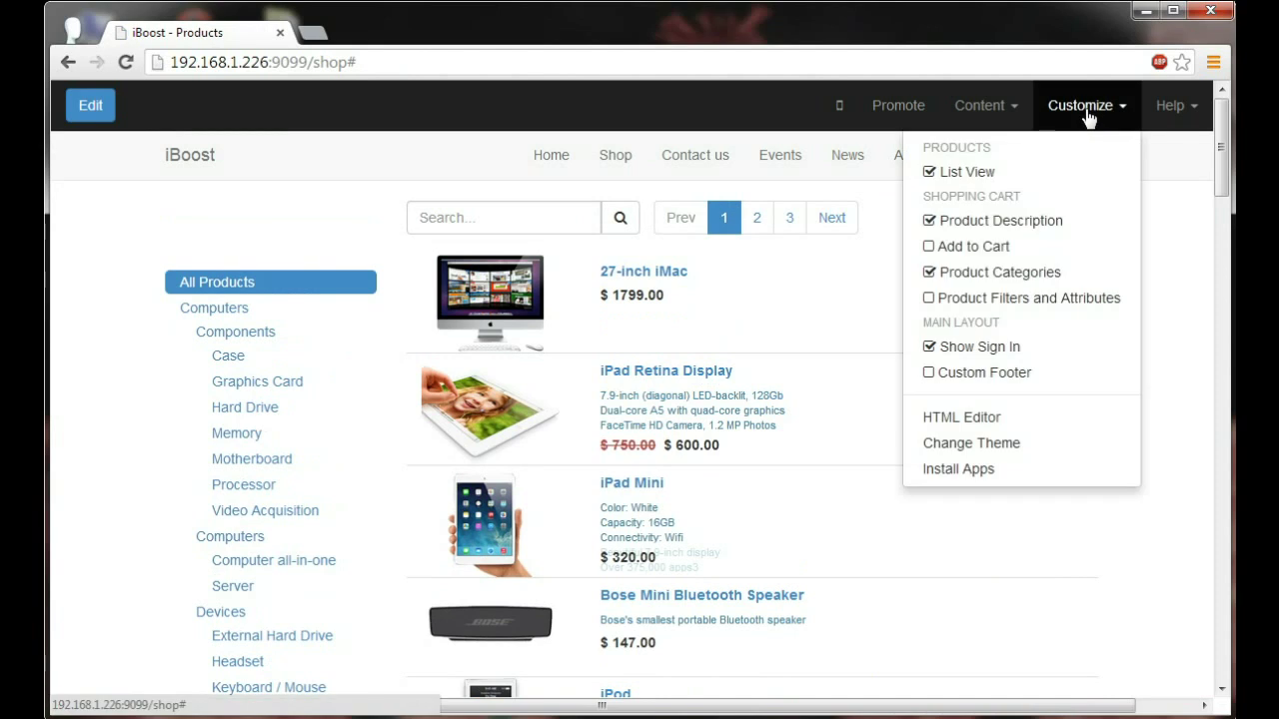
pyautogui.click(964, 173)
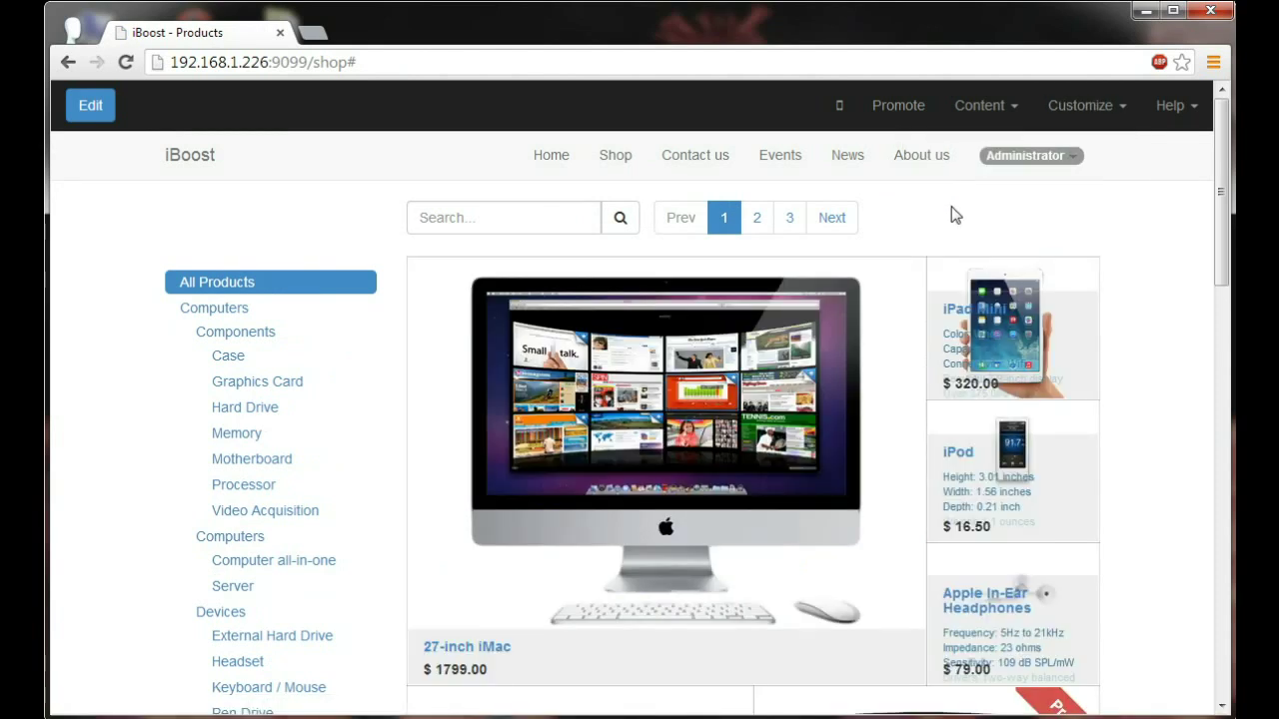
pyautogui.scroll(-1, 950, 214)
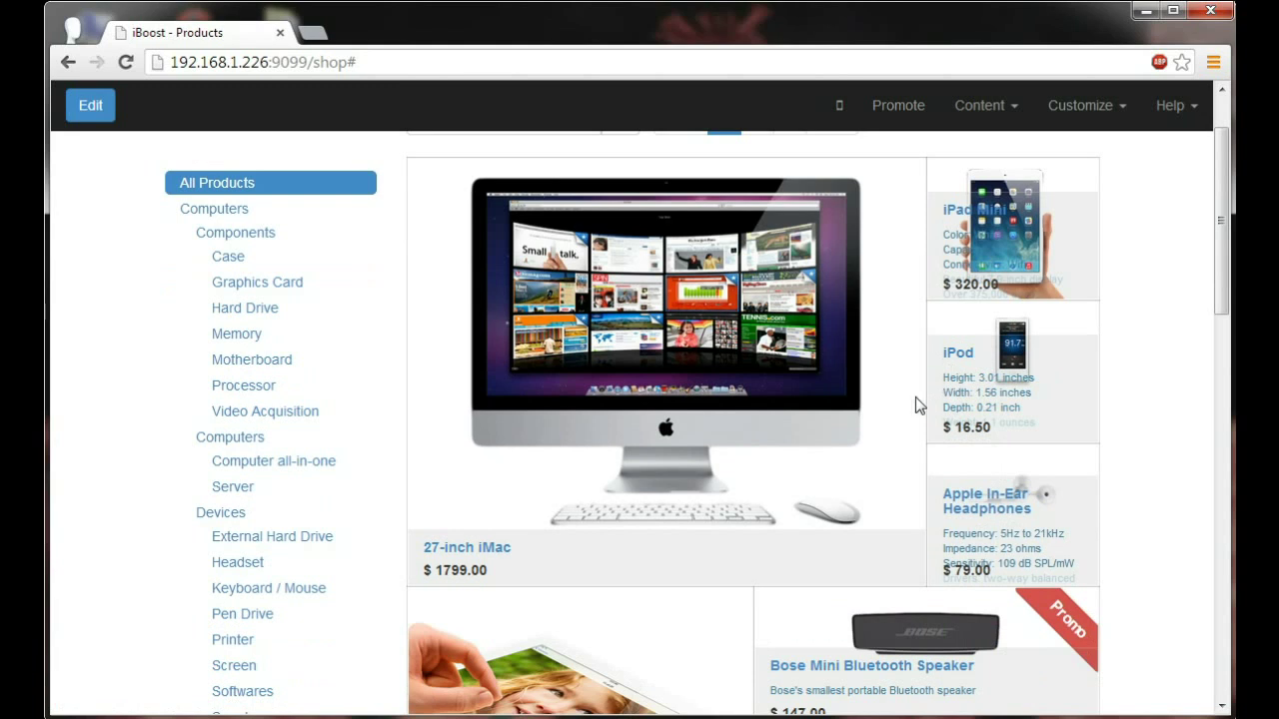
pyautogui.click(753, 327)
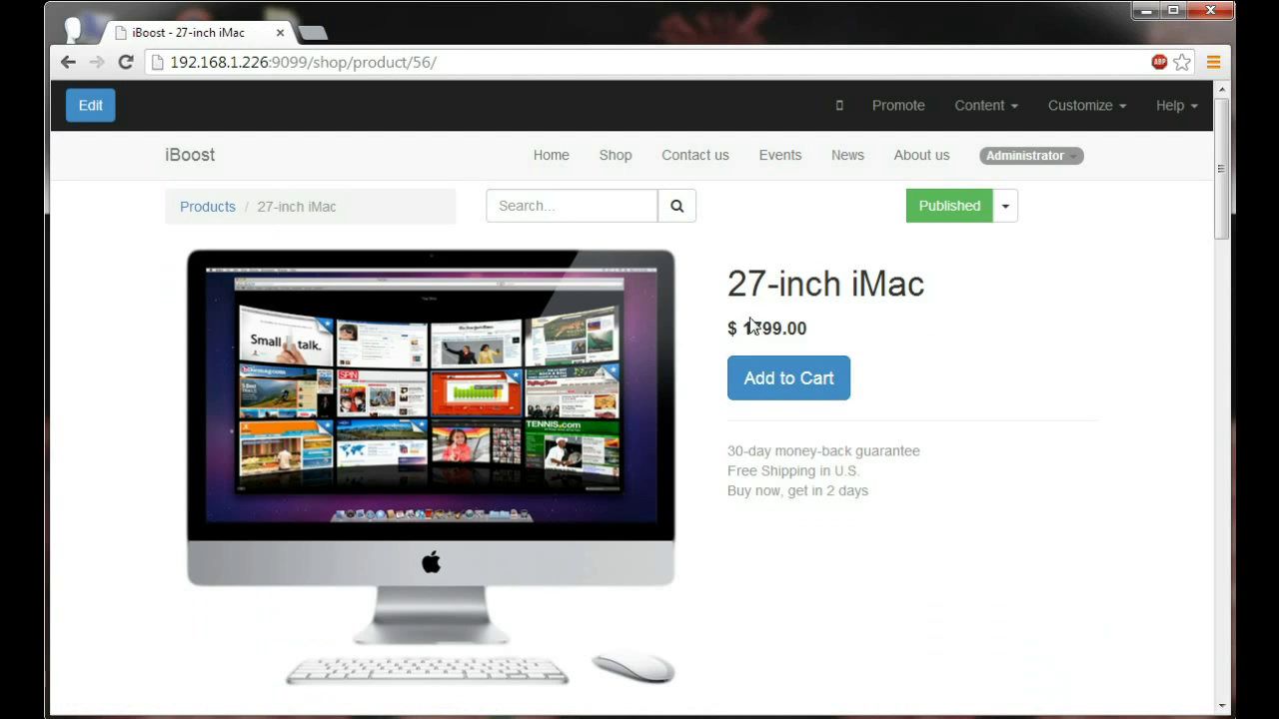
# Add the 27-inch iMac to the cart from its product page.
pyautogui.click(784, 379)
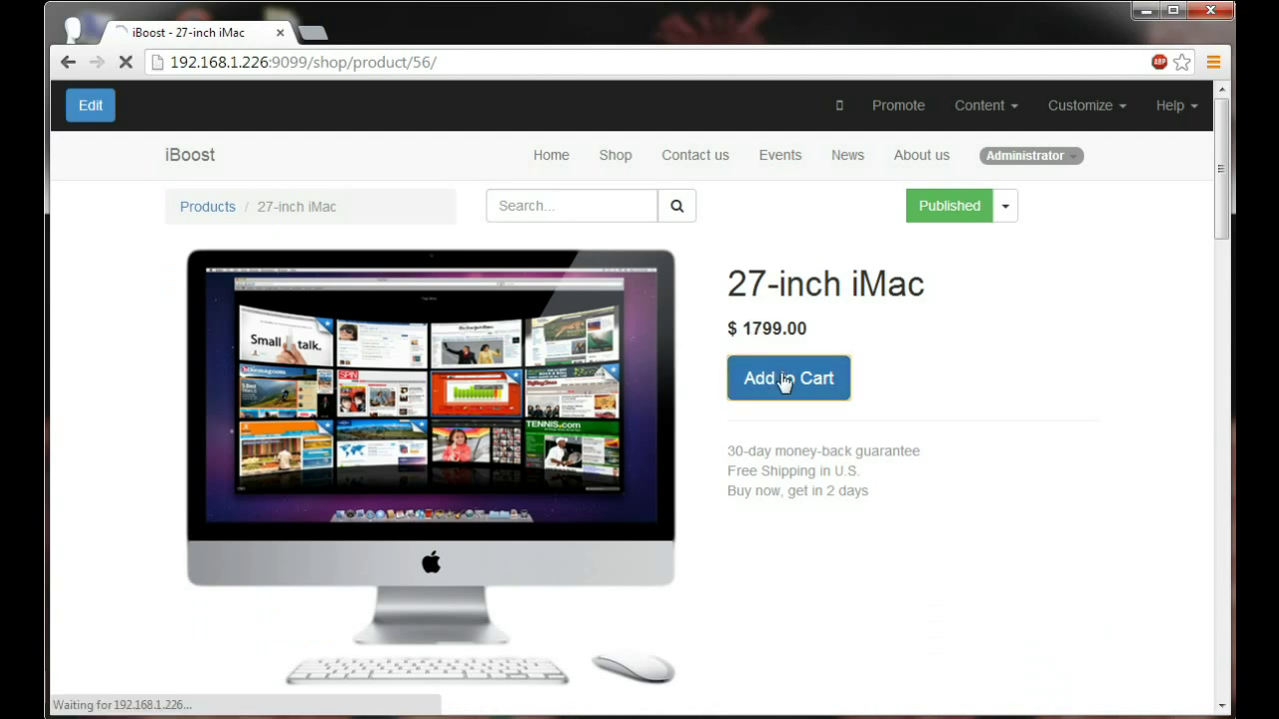